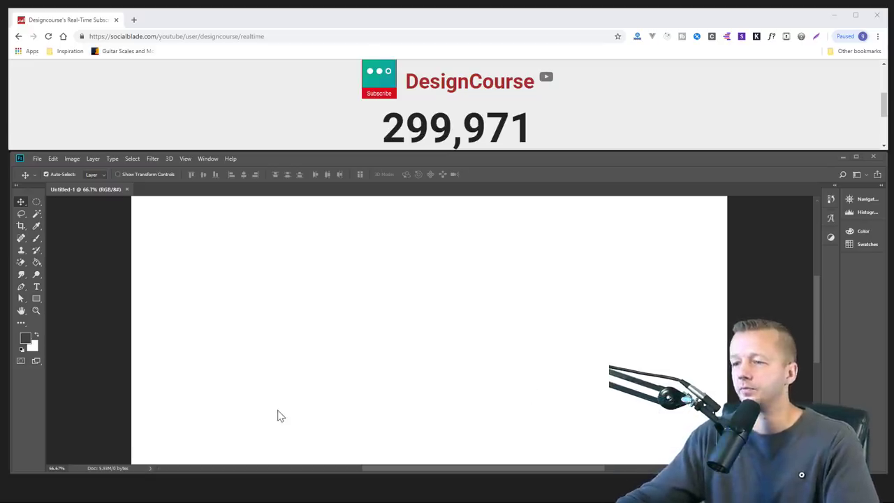
Post "I'M LIVE!" in Discord's #general channel, then minimize Discord.
{"action": "mouse_move", "coordinate": [283, 499]}
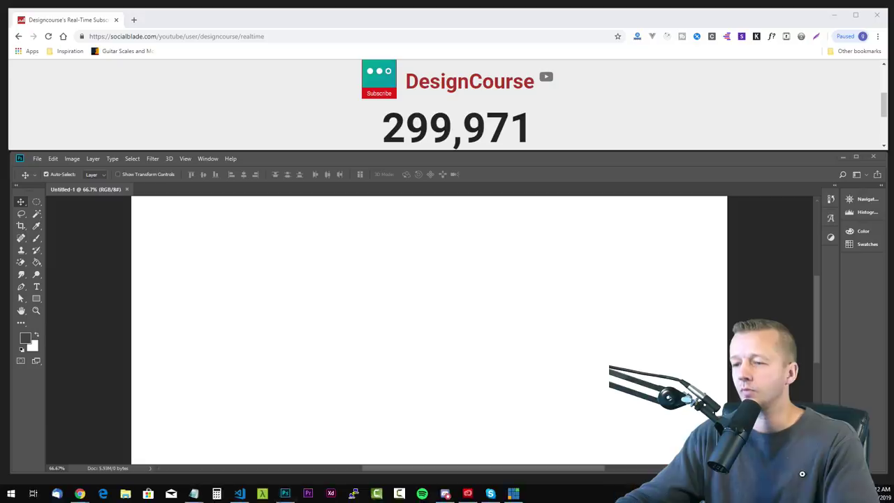
{"action": "left_click", "coordinate": [445, 494]}
{"action": "left_click_drag", "start_coordinate": [430, 99], "coordinate": [443, 146]}
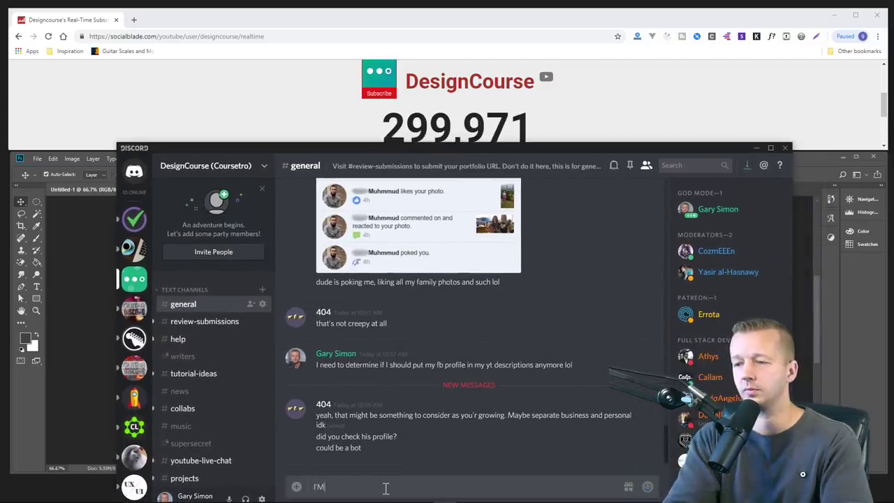
{"action": "key", "text": "Return"}
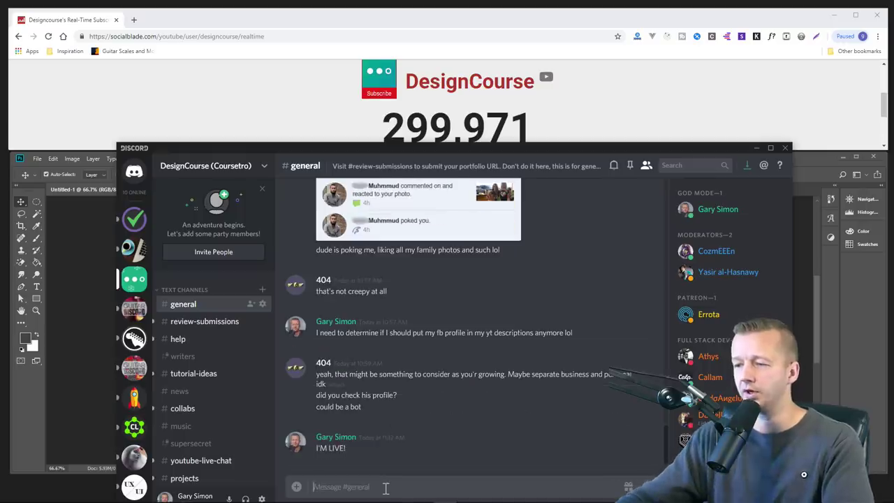
{"action": "left_click", "coordinate": [757, 149]}
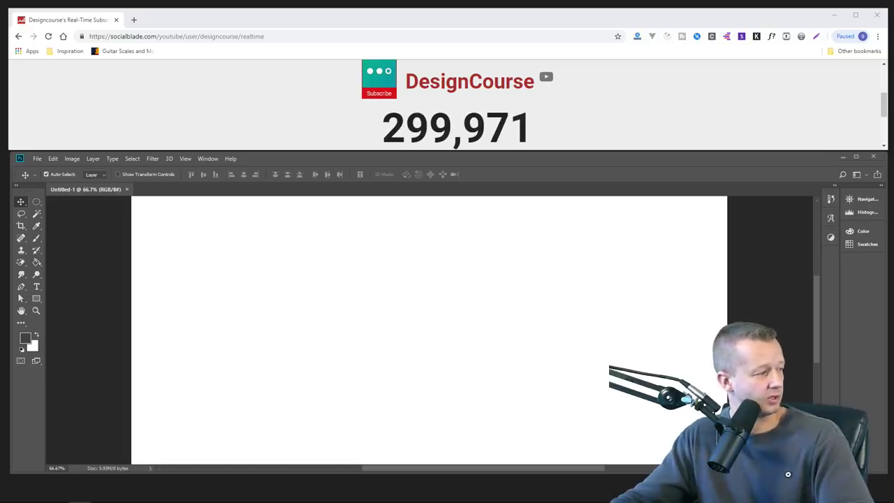
Drag the YouTube live chat popup down over the right side of the canvas.
{"action": "left_click_drag", "start_coordinate": [719, 56], "coordinate": [727, 94]}
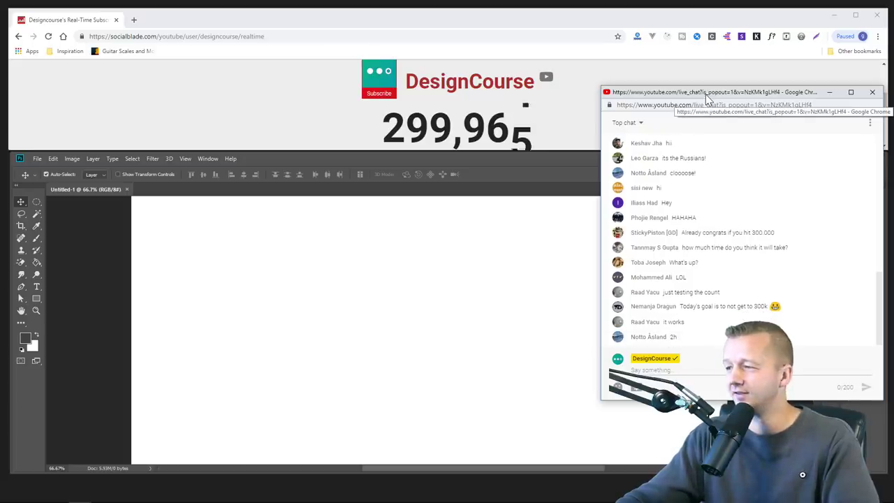
{"action": "mouse_move", "coordinate": [126, 495]}
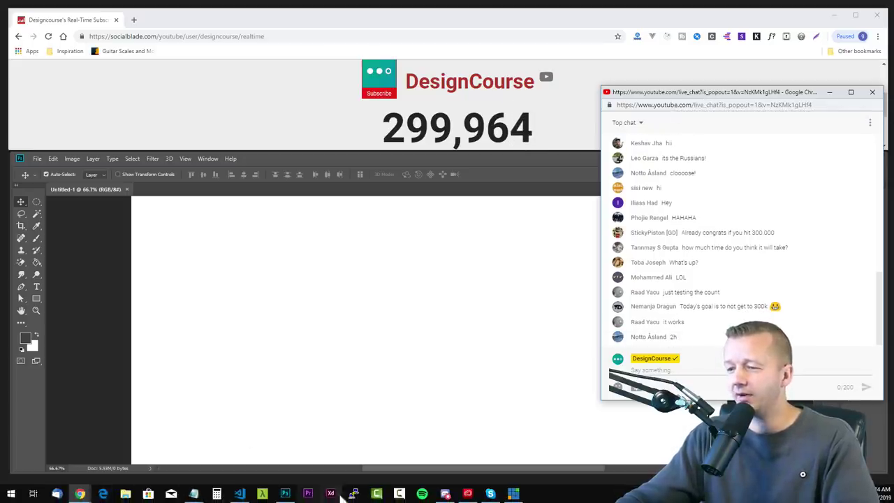
{"action": "left_click", "coordinate": [445, 494]}
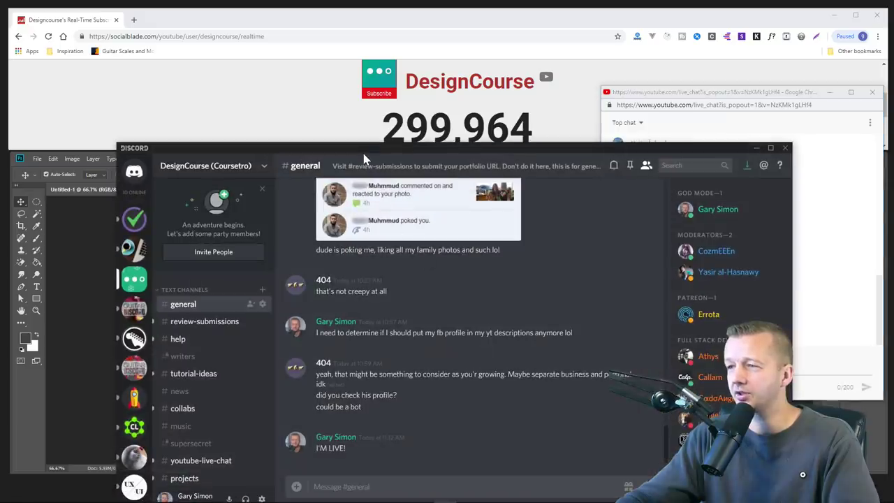
{"action": "left_click_drag", "start_coordinate": [363, 156], "coordinate": [271, 97]}
{"action": "scroll", "coordinate": [626, 337], "scroll_direction": "down", "scroll_amount": 5}
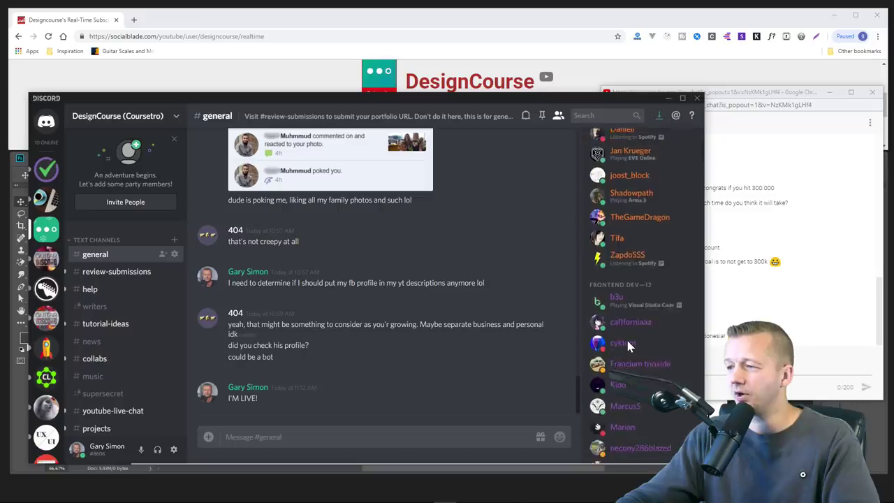
{"action": "scroll", "coordinate": [625, 337], "scroll_direction": "up", "scroll_amount": 4}
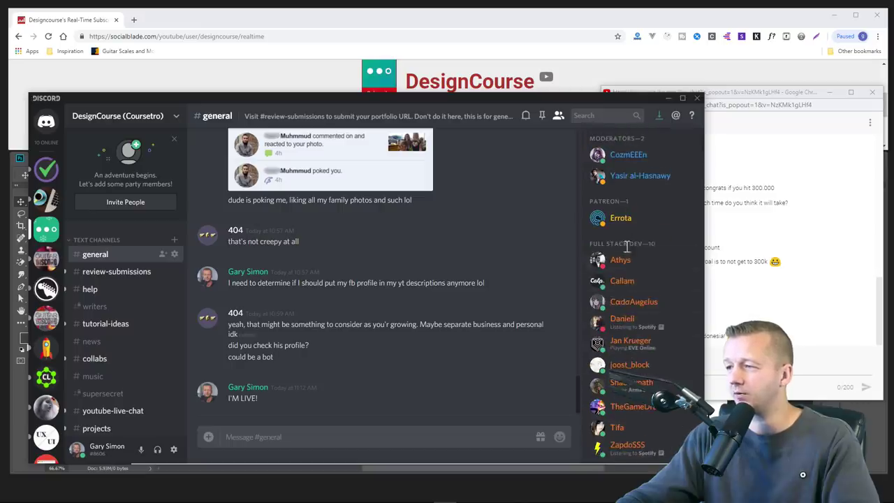
{"action": "scroll", "coordinate": [626, 300], "scroll_direction": "down", "scroll_amount": 4}
{"action": "scroll", "coordinate": [628, 306], "scroll_direction": "down", "scroll_amount": 4}
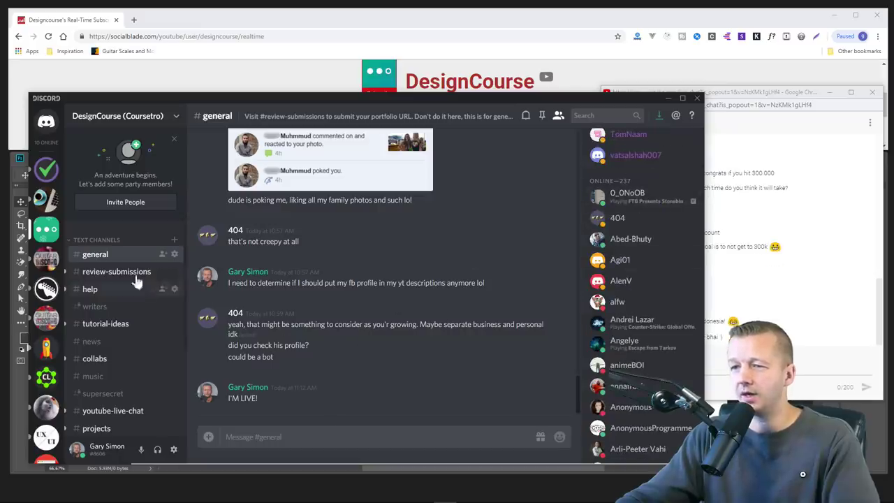
{"action": "left_click", "coordinate": [668, 100]}
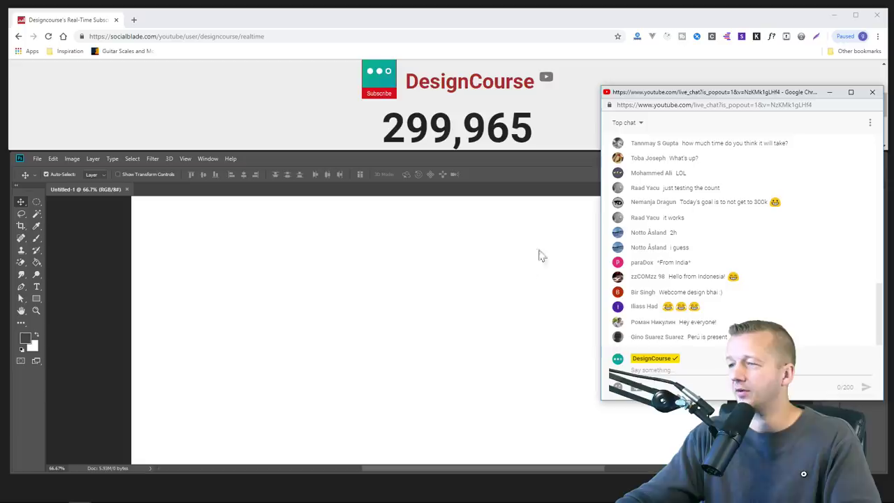
{"action": "left_click_drag", "start_coordinate": [525, 133], "coordinate": [487, 134]}
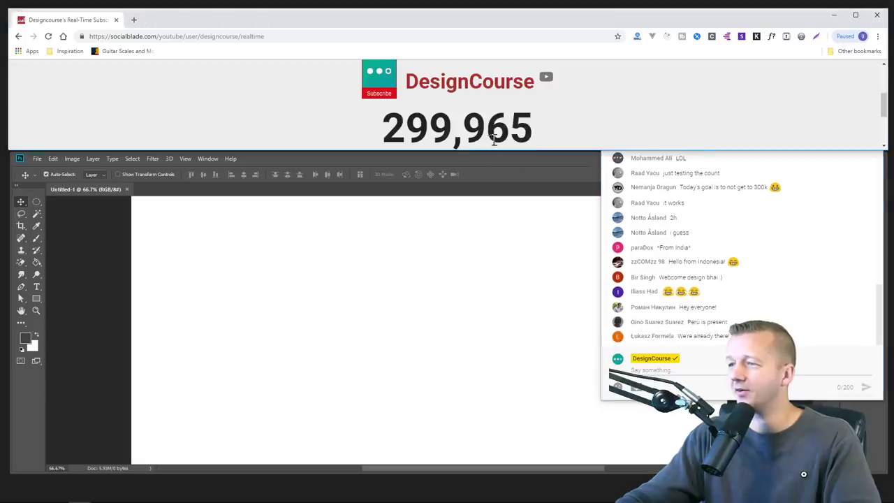
Bring Photoshop forward, make its window taller, and type 300k left of the canvas centre.
{"action": "left_click", "coordinate": [500, 164]}
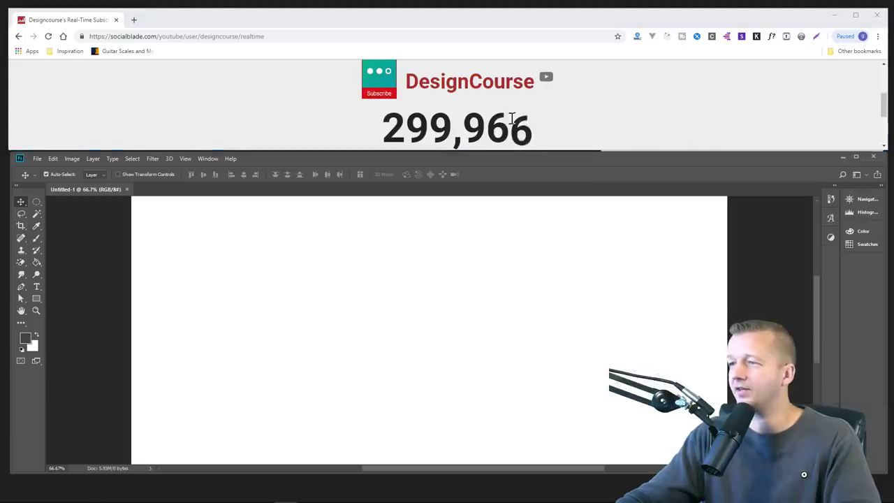
{"action": "mouse_move", "coordinate": [80, 493]}
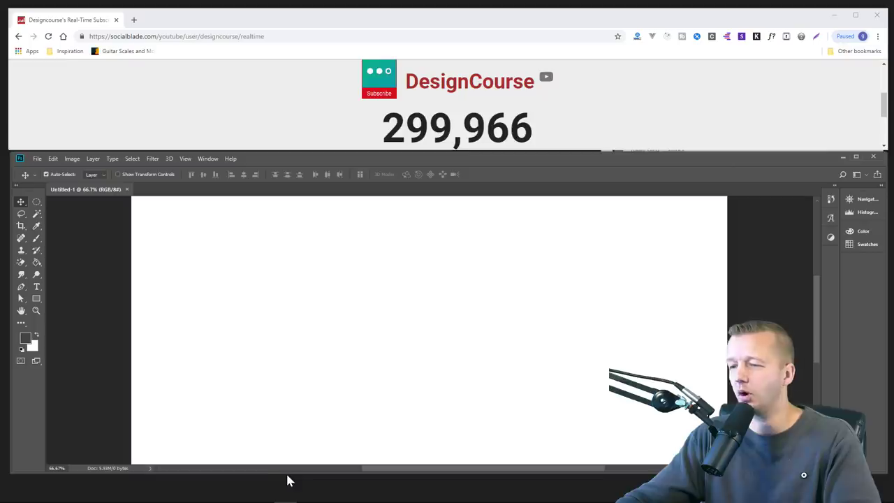
{"action": "left_click_drag", "start_coordinate": [292, 476], "coordinate": [290, 498]}
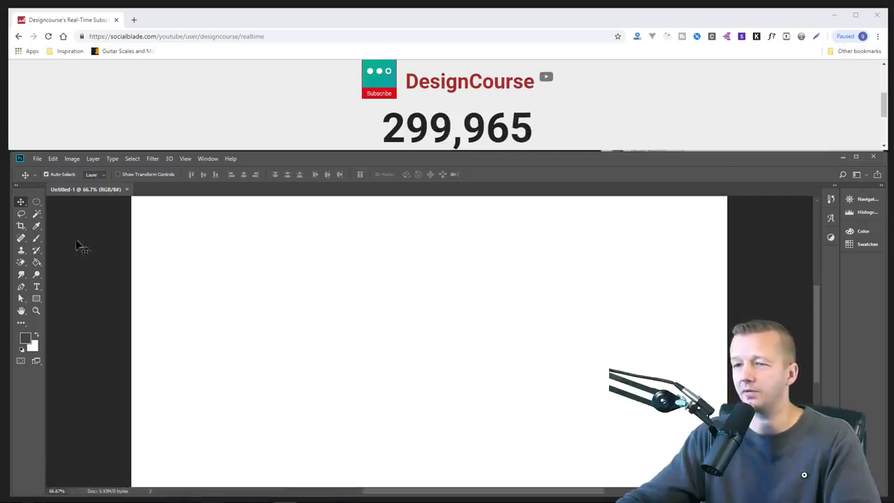
{"action": "left_click", "coordinate": [37, 287]}
{"action": "left_click", "coordinate": [299, 333]}
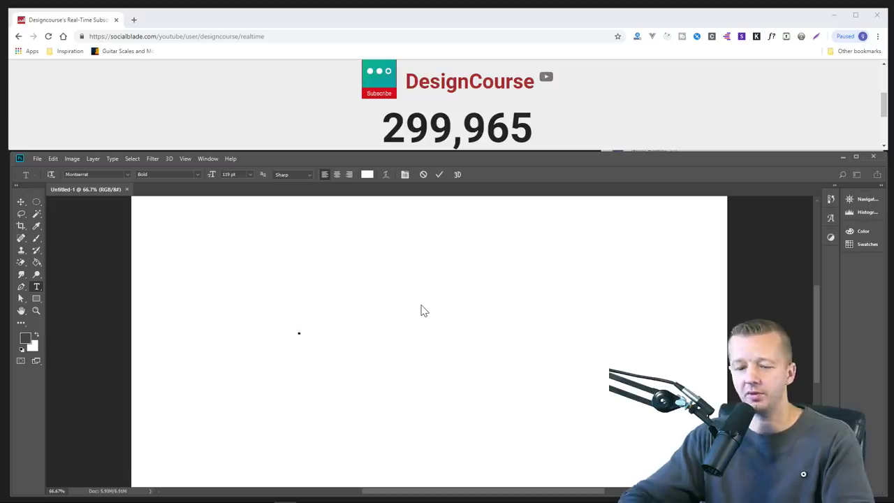
{"action": "type", "text": "100"}
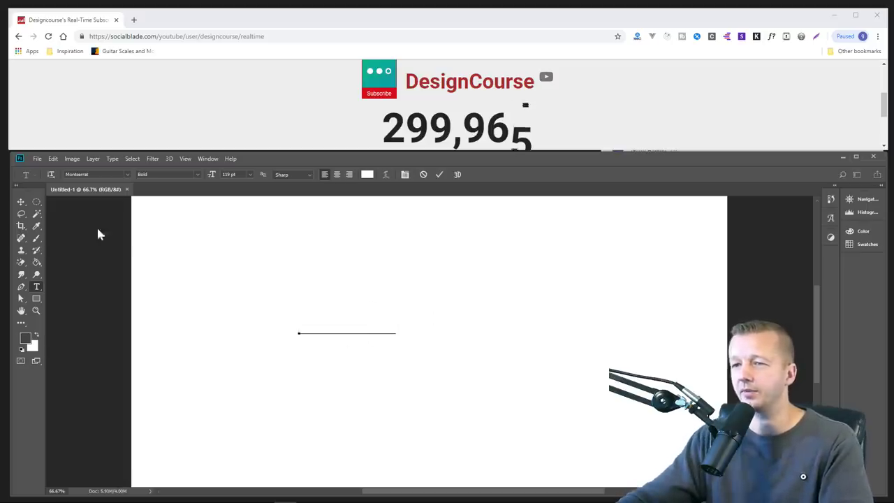
{"action": "left_click", "coordinate": [20, 202]}
Make red the foreground colour and the 300k text colour.
{"action": "left_click", "coordinate": [37, 292]}
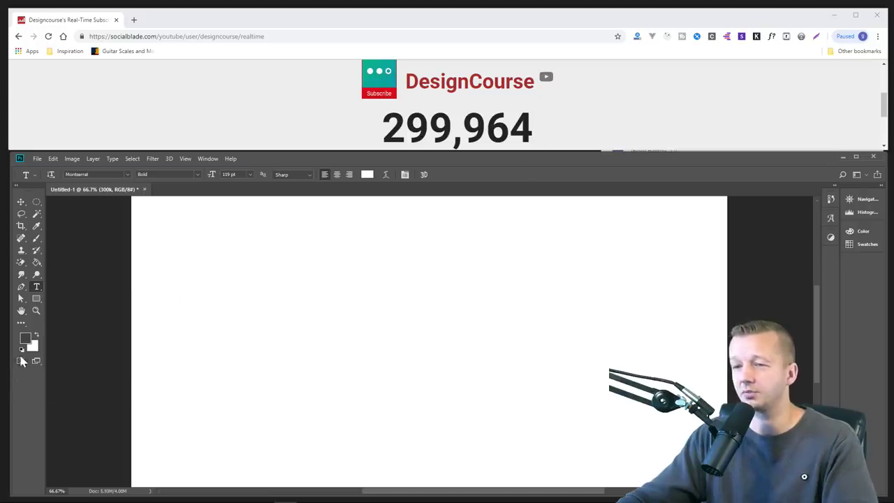
{"action": "left_click", "coordinate": [26, 338]}
{"action": "left_click_drag", "start_coordinate": [723, 89], "coordinate": [548, 227]}
{"action": "left_click", "coordinate": [577, 284]}
{"action": "left_click", "coordinate": [681, 243]}
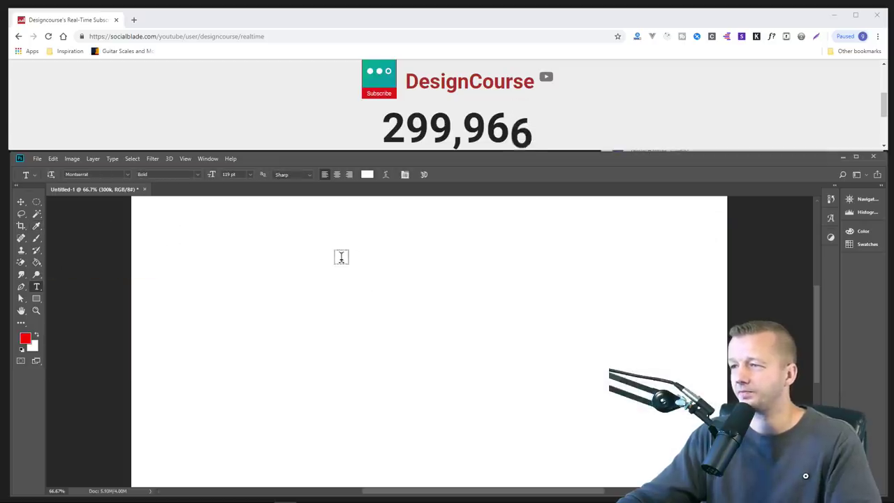
{"action": "left_click", "coordinate": [367, 174]}
{"action": "left_click", "coordinate": [572, 264]}
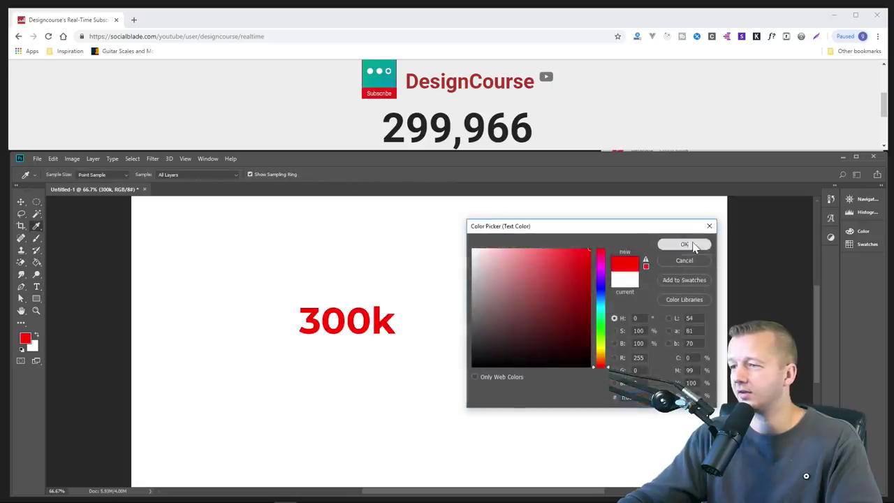
{"action": "left_click", "coordinate": [665, 241]}
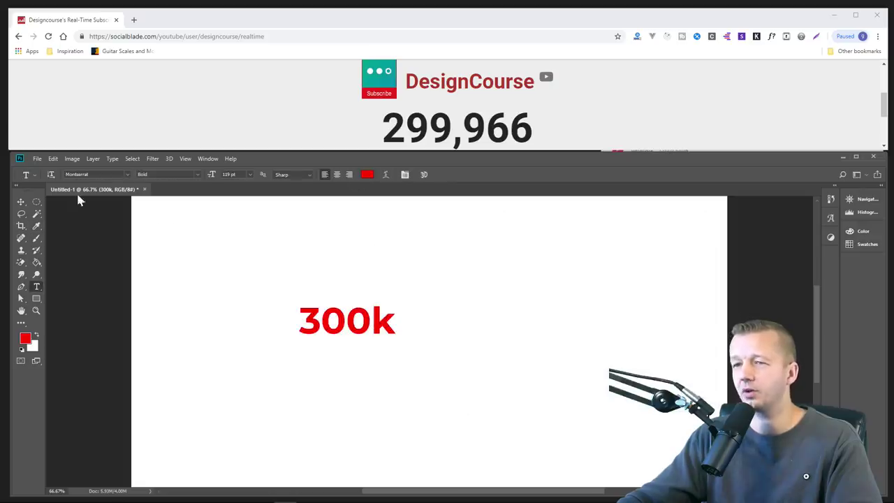
{"action": "left_click", "coordinate": [21, 203]}
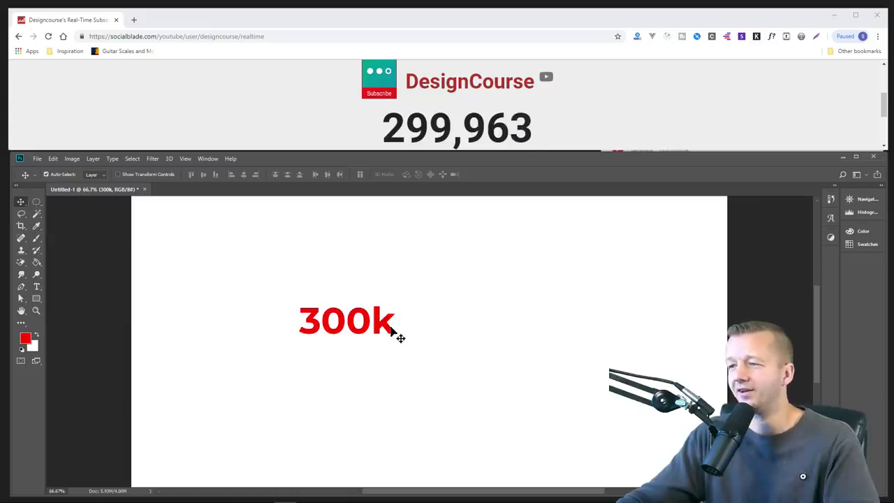
Move 300k right and enlarge it to about 250% with Free Transform.
{"action": "left_click_drag", "start_coordinate": [385, 326], "coordinate": [581, 398]}
{"action": "key", "text": "ctrl+t"}
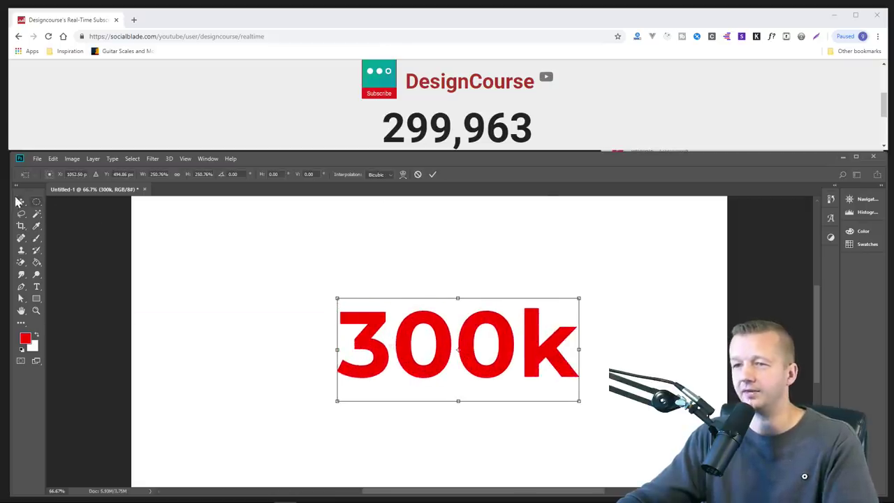
{"action": "left_click", "coordinate": [19, 202]}
{"action": "key", "text": "Return"}
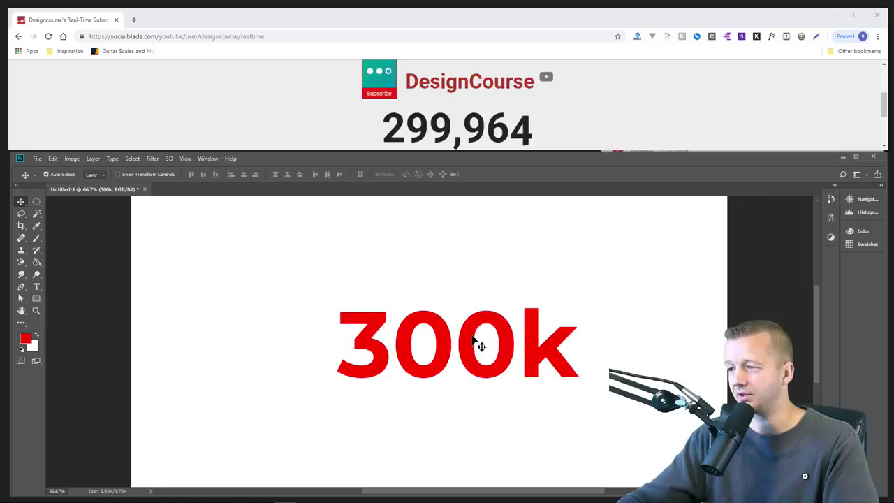
Reposition 300k toward the centre and fine-tune it with Shift+arrow nudges.
{"action": "left_click_drag", "start_coordinate": [473, 340], "coordinate": [461, 339]}
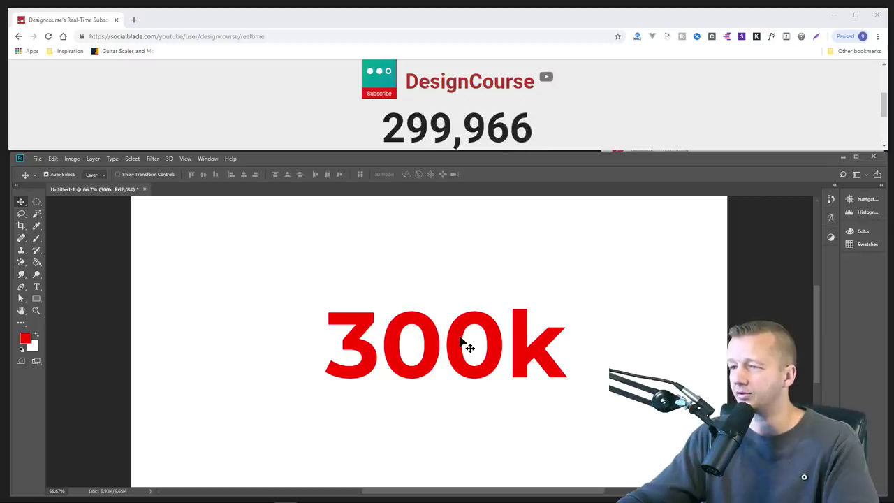
{"action": "mouse_move", "coordinate": [447, 328]}
{"action": "left_mouse_down"}
{"action": "mouse_move", "coordinate": [463, 319]}
{"action": "mouse_move", "coordinate": [463, 335]}
{"action": "left_mouse_up"}
{"action": "key", "text": "shift+Up"}
{"action": "key", "text": "shift+Up"}
{"action": "key", "text": "shift+Up"}
{"action": "key", "text": "shift+Up"}
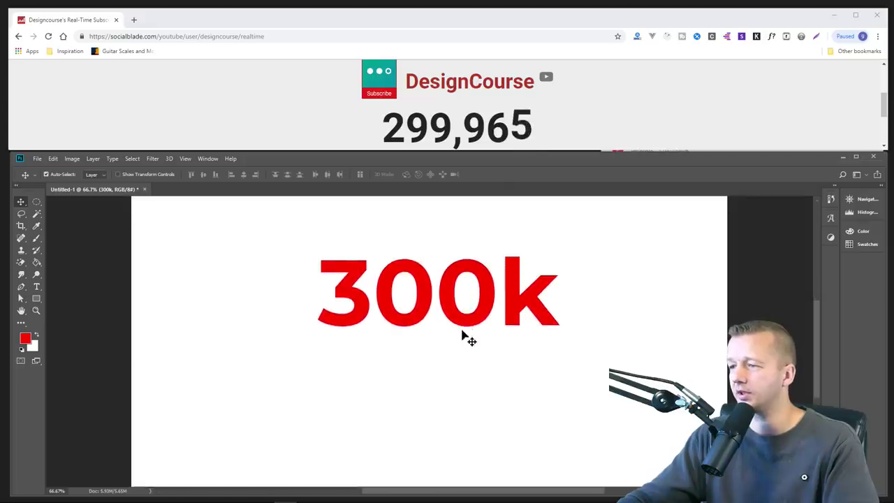
{"action": "key", "text": "shift+Up"}
{"action": "key", "text": "shift+Up"}
{"action": "key", "text": "shift+Up"}
{"action": "key", "text": "shift+Down"}
{"action": "key", "text": "shift+Down"}
{"action": "key", "text": "shift+Down"}
{"action": "key", "text": "shift+Down"}
{"action": "key", "text": "shift+Down"}
{"action": "key", "text": "shift+Down"}
{"action": "key", "text": "shift+Down"}
{"action": "key", "text": "shift+Down"}
{"action": "key", "text": "shift+Down"}
{"action": "key", "text": "shift+Down"}
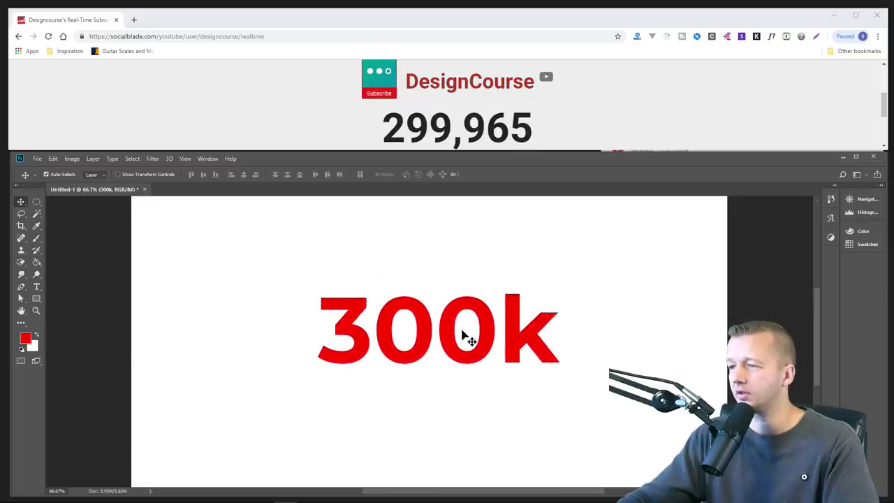
Change the canvas height from 15 to 12 inches and accept the clipping warning.
{"action": "left_click", "coordinate": [70, 160]}
{"action": "left_click", "coordinate": [89, 231]}
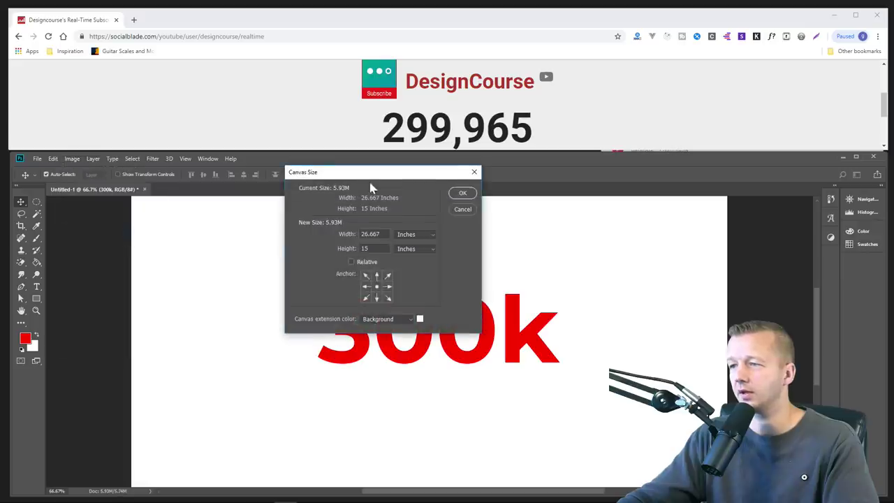
{"action": "left_click_drag", "start_coordinate": [374, 173], "coordinate": [319, 178]}
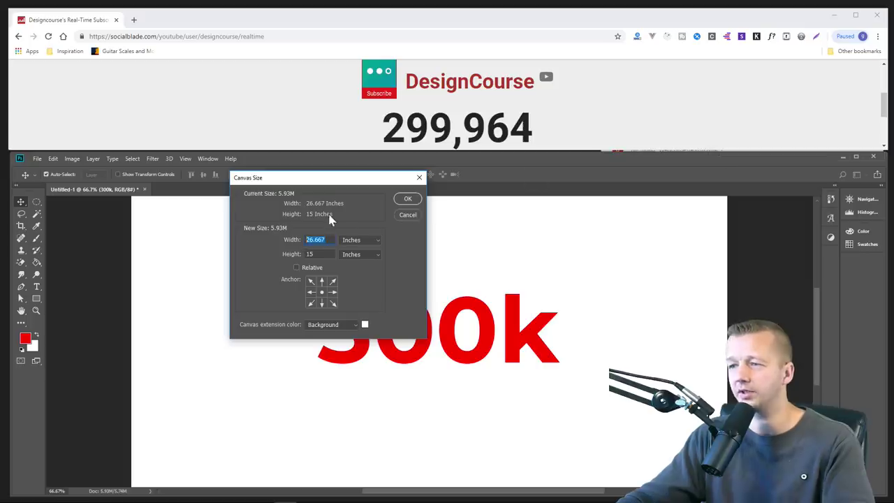
{"action": "double_click", "coordinate": [319, 255]}
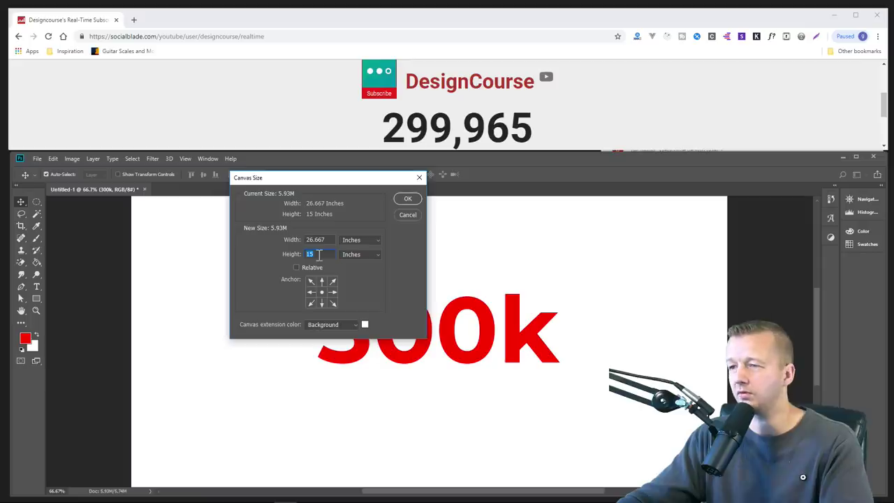
{"action": "type", "text": "12"}
{"action": "left_click", "coordinate": [409, 201]}
{"action": "left_click", "coordinate": [414, 192]}
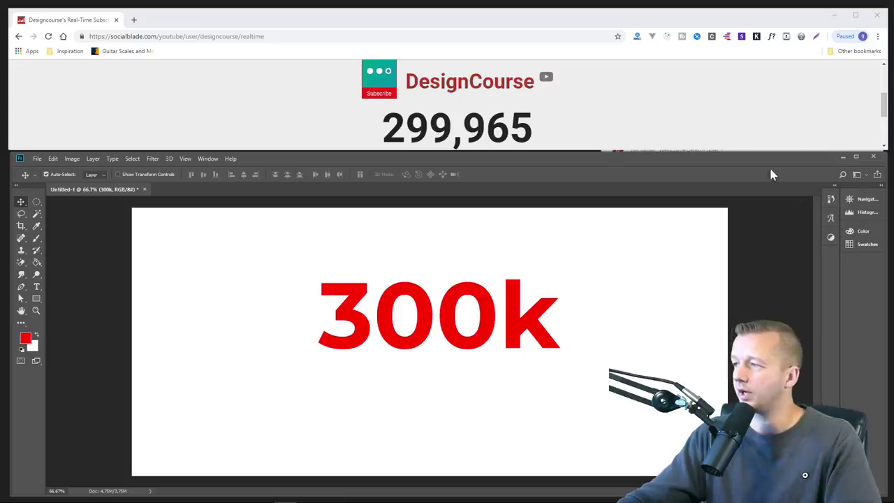
Narrow the Photoshop window and dock a narrowed live chat popup beside it.
{"action": "left_click_drag", "start_coordinate": [884, 170], "coordinate": [669, 181]}
{"action": "left_click", "coordinate": [785, 254]}
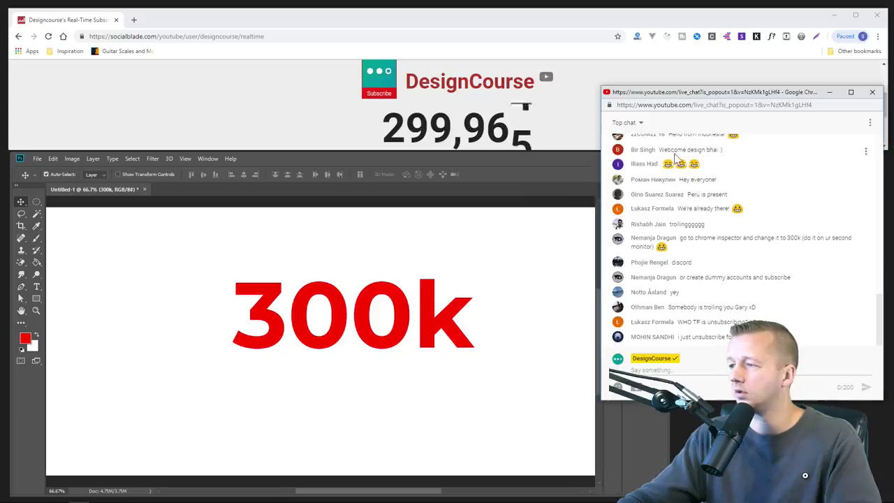
{"action": "left_click_drag", "start_coordinate": [628, 88], "coordinate": [636, 168]}
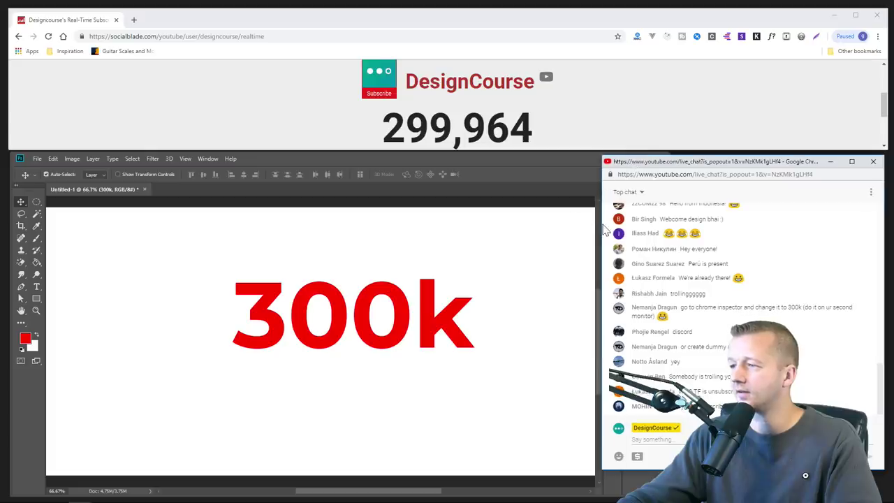
{"action": "left_click_drag", "start_coordinate": [601, 224], "coordinate": [674, 227]}
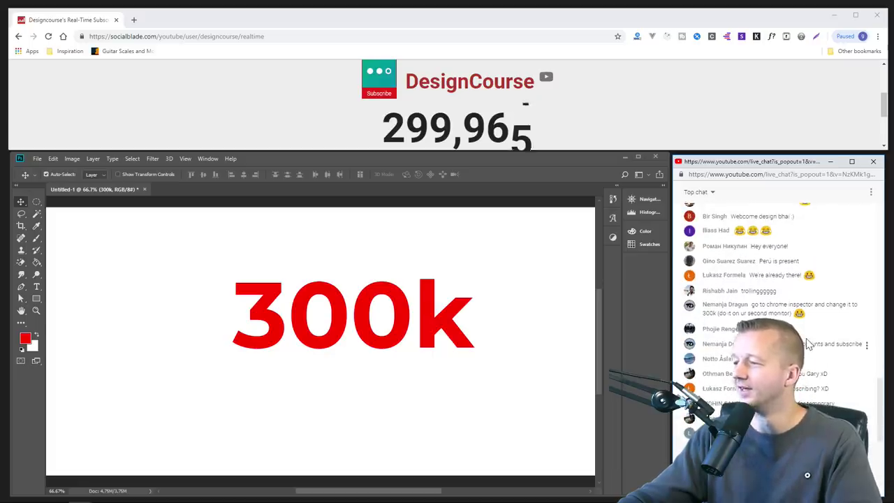
{"action": "scroll", "coordinate": [489, 325], "scroll_direction": "down", "scroll_amount": 1}
{"action": "left_click", "coordinate": [374, 315]}
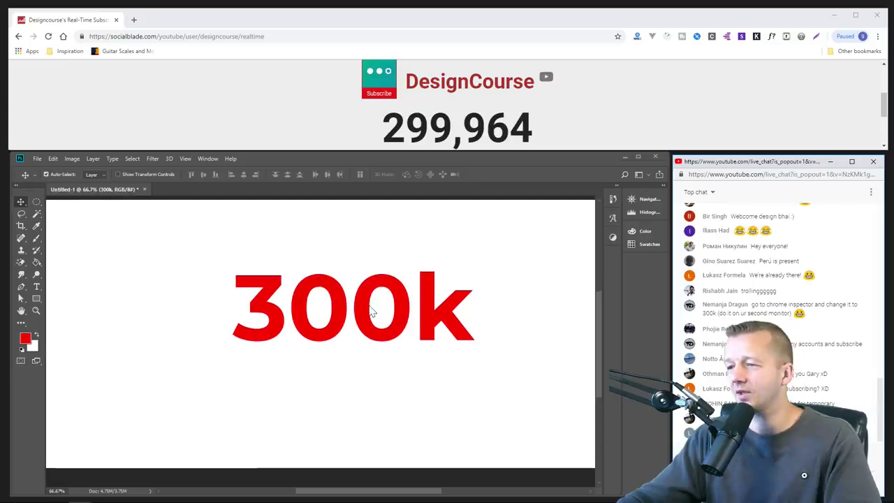
Shift 300k slightly left and crop the canvas width to 20 inches.
{"action": "left_click_drag", "start_coordinate": [364, 310], "coordinate": [347, 317]}
{"action": "left_click", "coordinate": [72, 159]}
{"action": "left_click", "coordinate": [98, 234]}
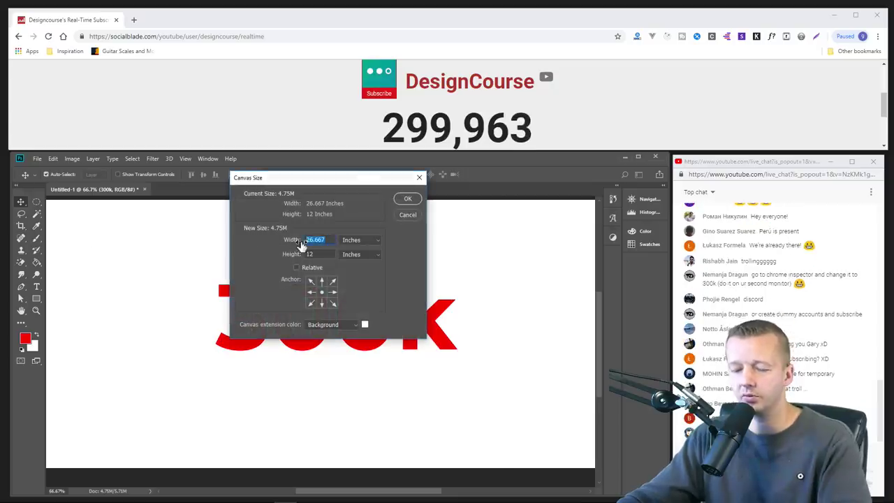
{"action": "type", "text": "20"}
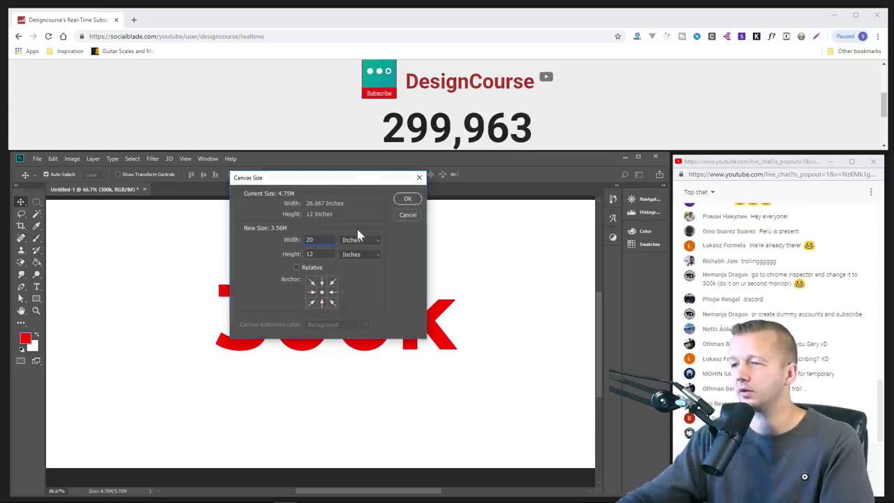
{"action": "left_click", "coordinate": [407, 201]}
{"action": "left_click", "coordinate": [419, 190]}
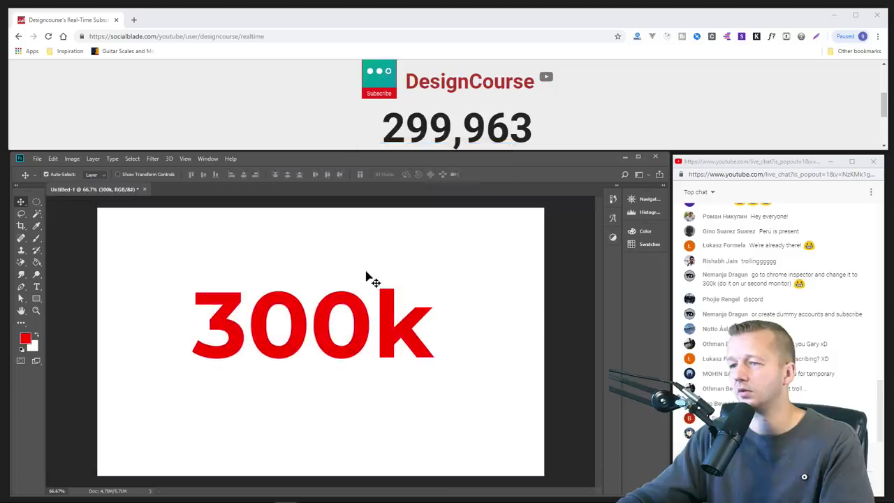
Widen the canvas back to 23 inches in Canvas Size.
{"action": "left_click", "coordinate": [73, 159]}
{"action": "left_click", "coordinate": [85, 237]}
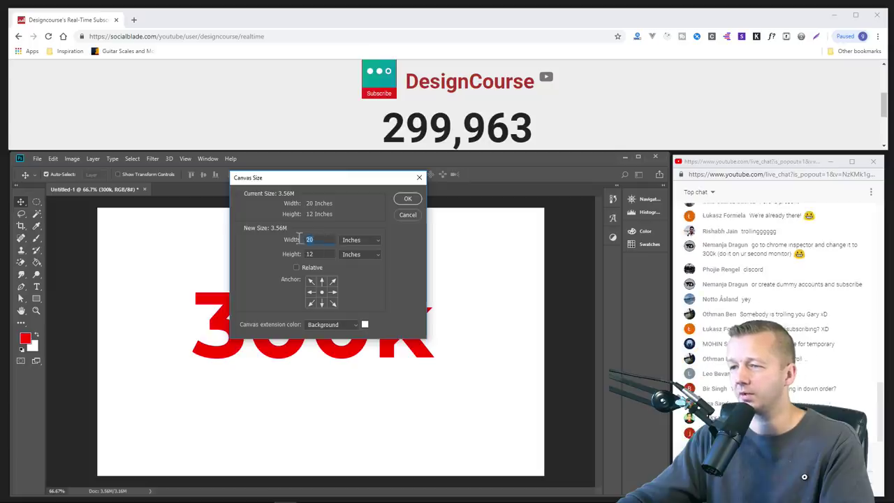
{"action": "type", "text": "23"}
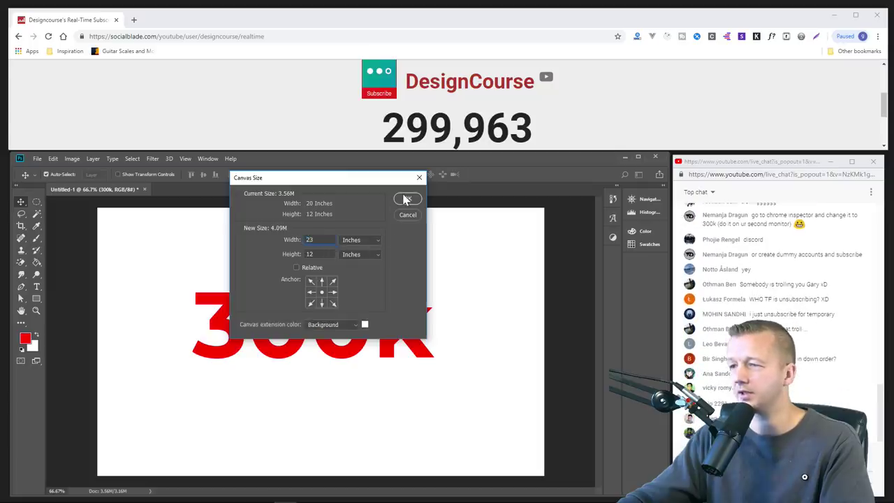
{"action": "left_click", "coordinate": [406, 200]}
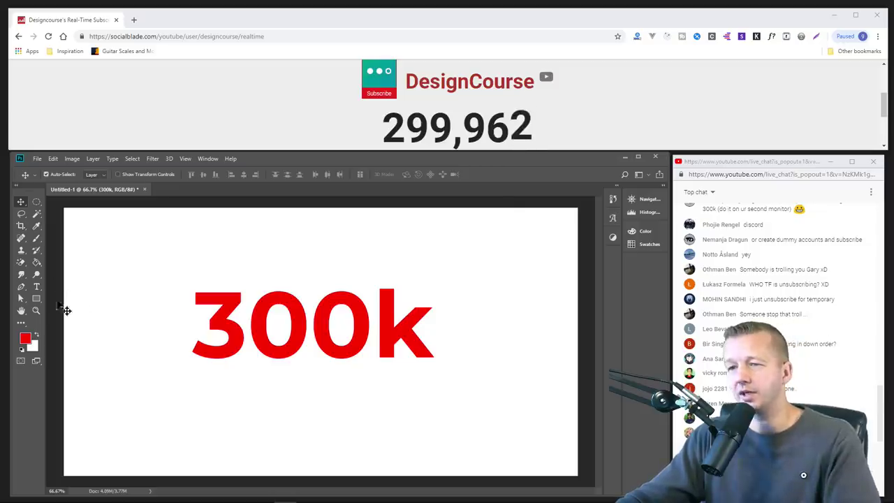
{"action": "left_click", "coordinate": [36, 287]}
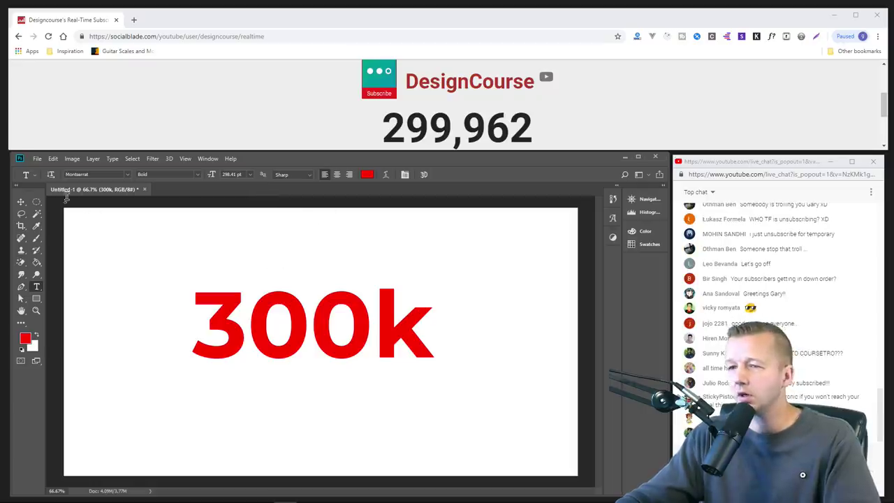
Check the subscriber count in the browser counter window.
{"action": "left_click", "coordinate": [24, 202]}
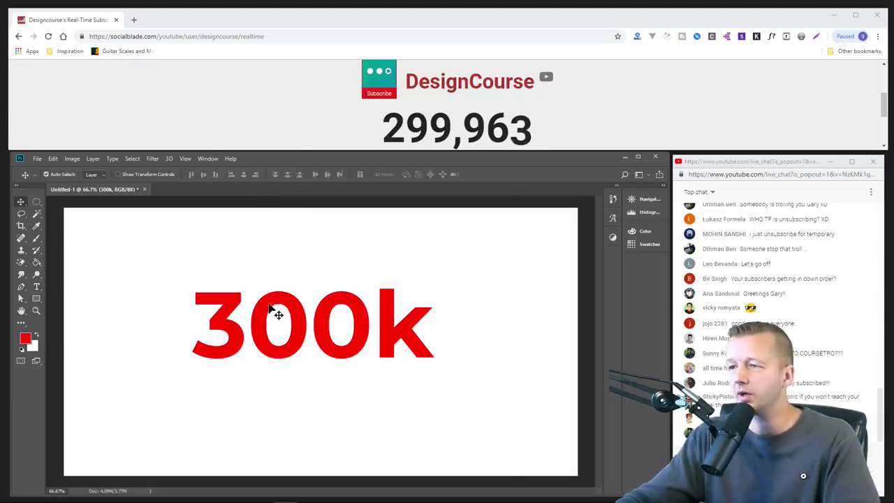
{"action": "left_click", "coordinate": [507, 132]}
{"action": "left_click_drag", "start_coordinate": [533, 131], "coordinate": [405, 133]}
{"action": "left_click", "coordinate": [567, 137]}
{"action": "left_click", "coordinate": [395, 135]}
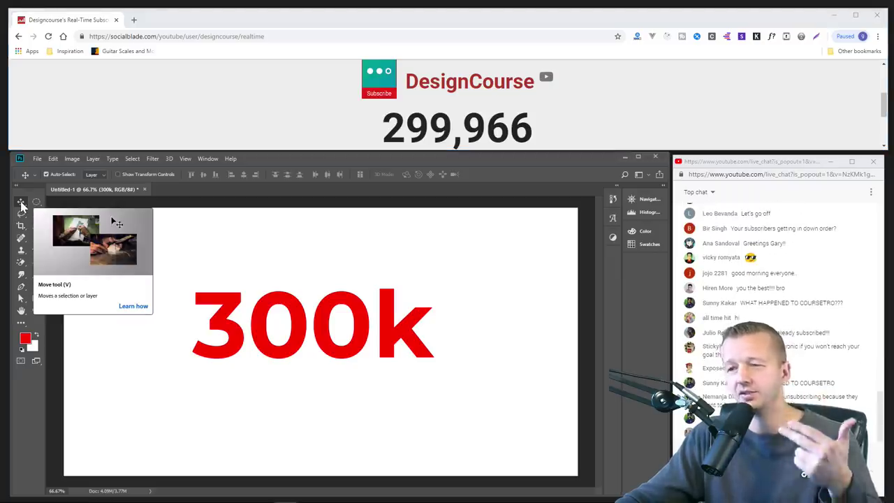
Replace the lowercase k with a capital K and minimize the counter browser.
{"action": "left_click", "coordinate": [36, 286]}
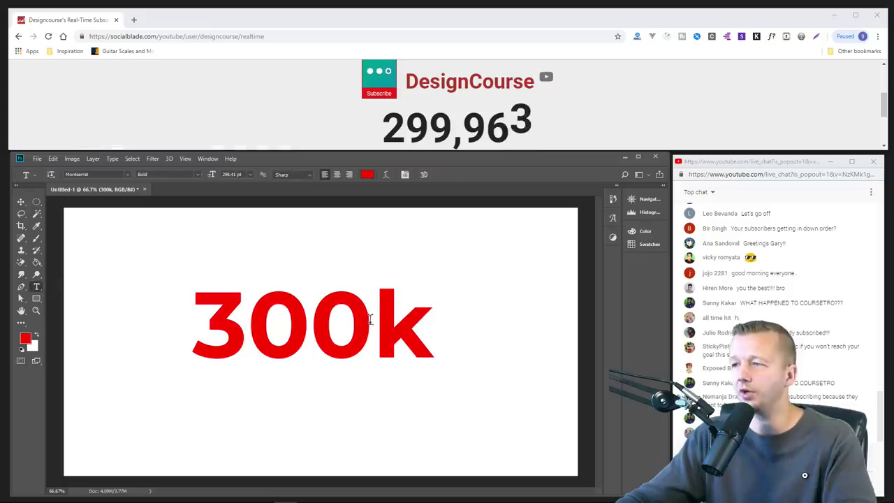
{"action": "left_click_drag", "start_coordinate": [372, 328], "coordinate": [443, 329]}
{"action": "type", "text": "K"}
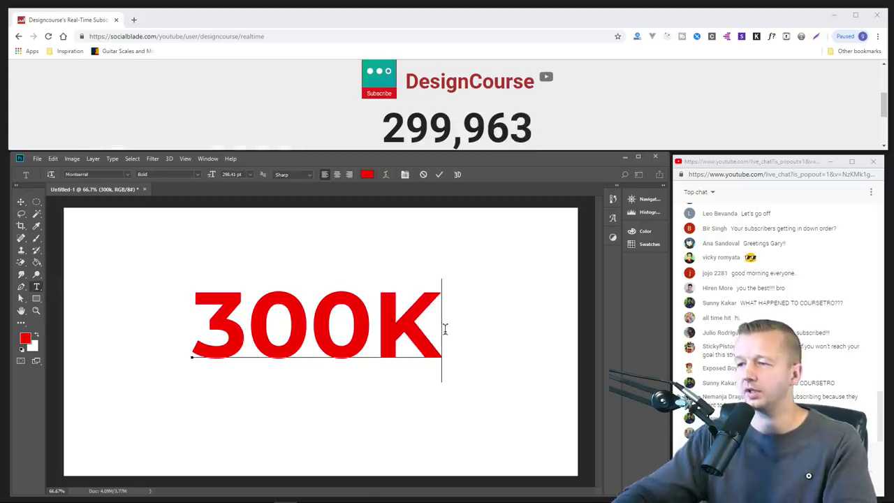
{"action": "left_click", "coordinate": [21, 202]}
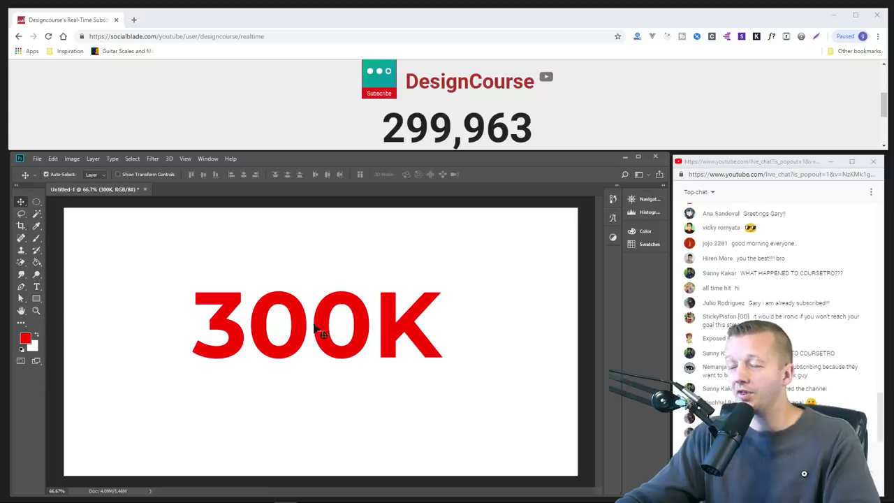
{"action": "left_click", "coordinate": [833, 15]}
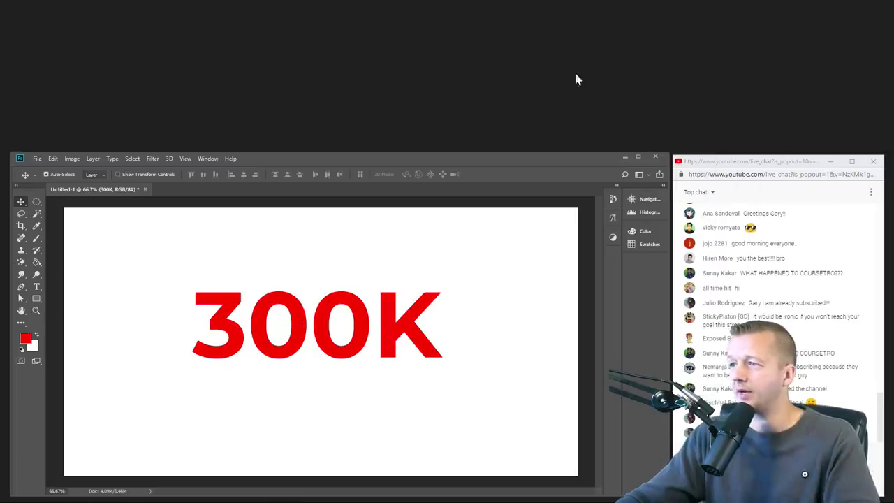
Draw, then clear, a trial elliptical selection around 300K.
{"action": "left_click", "coordinate": [37, 202]}
{"action": "left_click_drag", "start_coordinate": [173, 267], "coordinate": [400, 360]}
{"action": "left_click", "coordinate": [218, 315]}
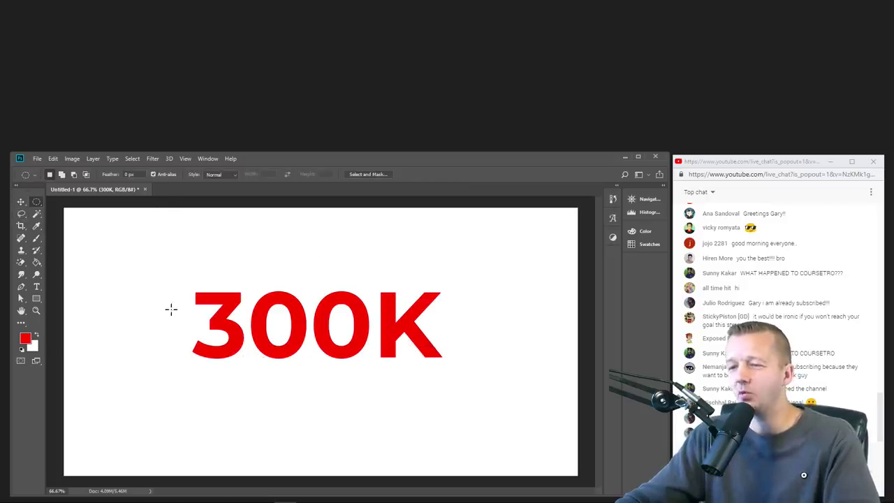
{"action": "mouse_move", "coordinate": [79, 495]}
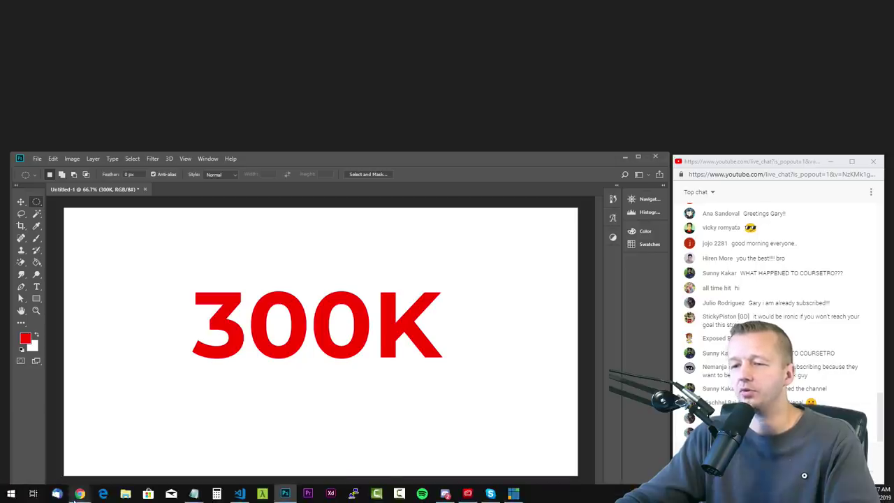
Search '300 movie poster' in a new maximized Chrome window and view the image results.
{"action": "right_click", "coordinate": [81, 494]}
{"action": "left_click", "coordinate": [76, 446]}
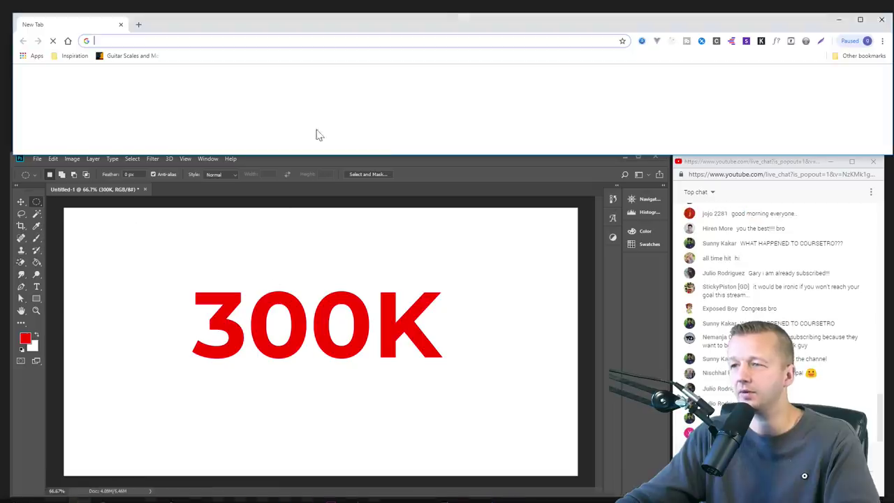
{"action": "type", "text": "300 movie poster"}
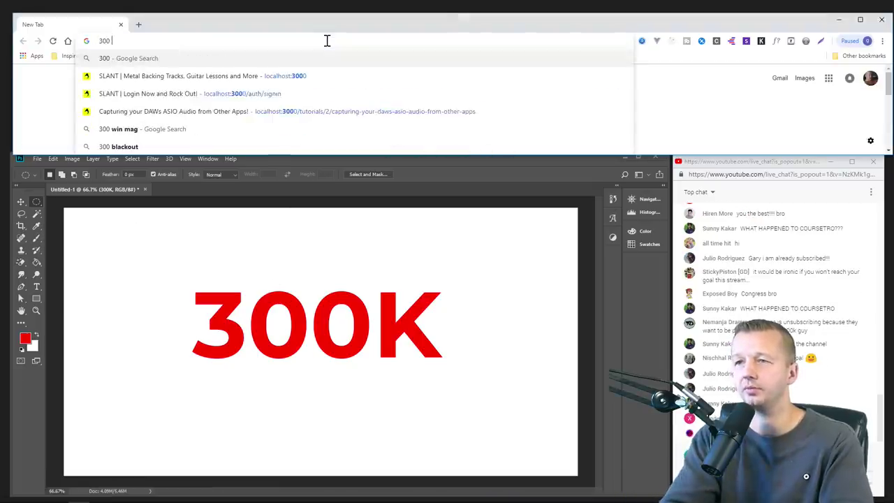
{"action": "key", "text": "Return"}
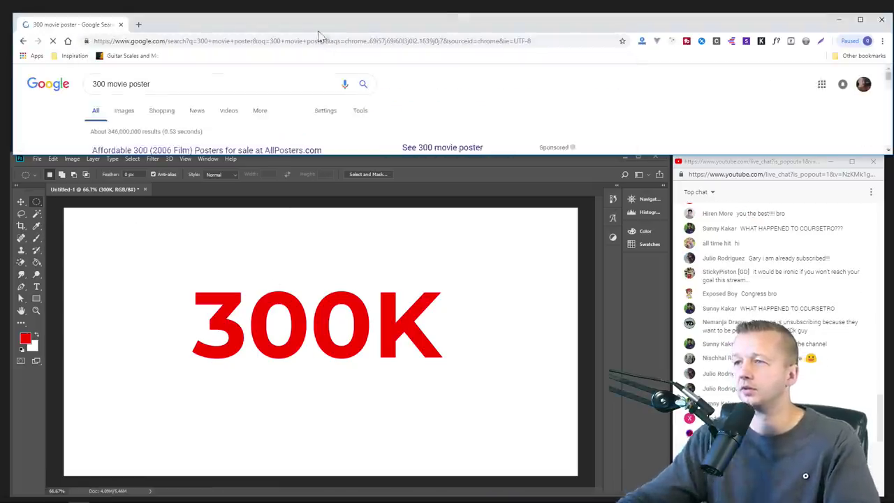
{"action": "double_click", "coordinate": [319, 28]}
{"action": "left_click", "coordinate": [120, 100]}
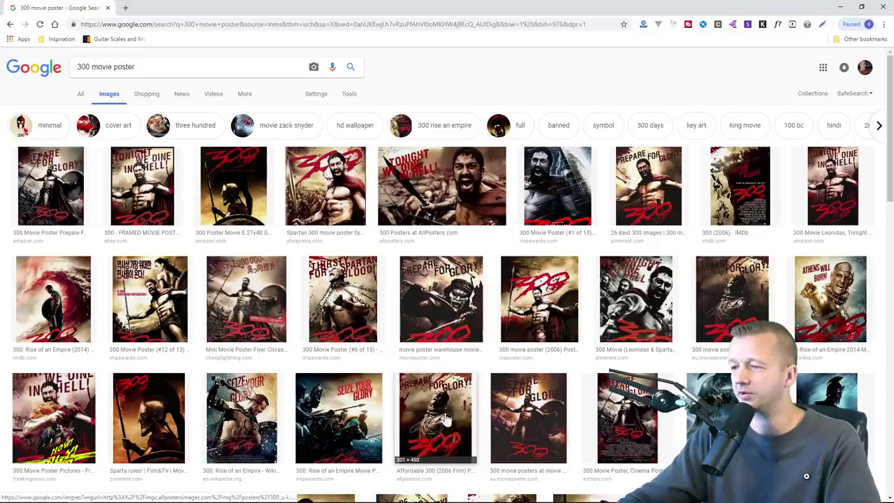
Change the query to '300 movie font' and search it under All results.
{"action": "triple_click", "coordinate": [111, 67]}
{"action": "left_click", "coordinate": [156, 67]}
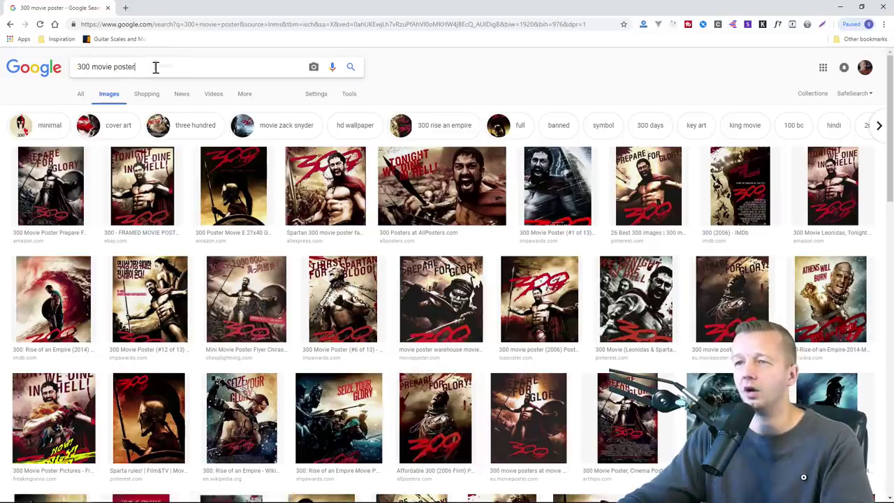
{"action": "left_click", "coordinate": [79, 93]}
{"action": "left_click_drag", "start_coordinate": [94, 67], "coordinate": [210, 61]}
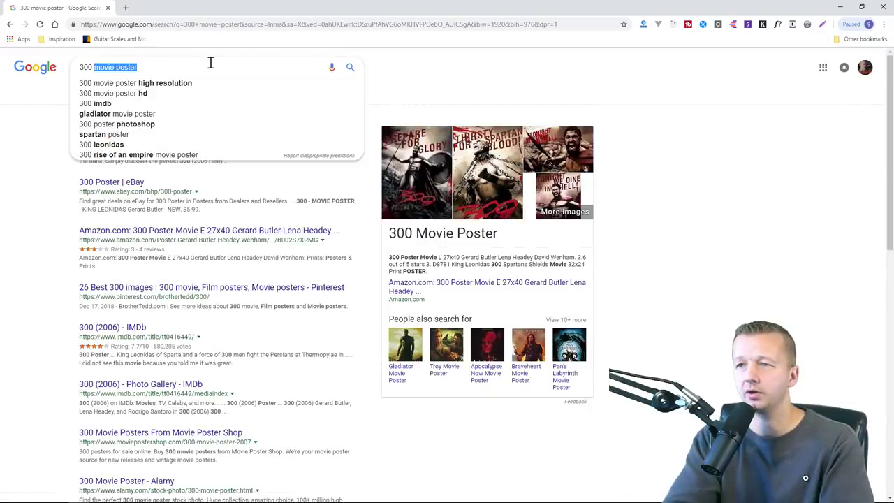
{"action": "type", "text": "movie"}
{"action": "key", "text": "BackSpace"}
{"action": "key", "text": "BackSpace"}
{"action": "key", "text": "BackSpace"}
{"action": "key", "text": "BackSpace"}
{"action": "key", "text": "BackSpace"}
{"action": "type", "text": "v"}
{"action": "key", "text": "BackSpace"}
{"action": "type", "text": "ovie font"}
{"action": "key", "text": "Return"}
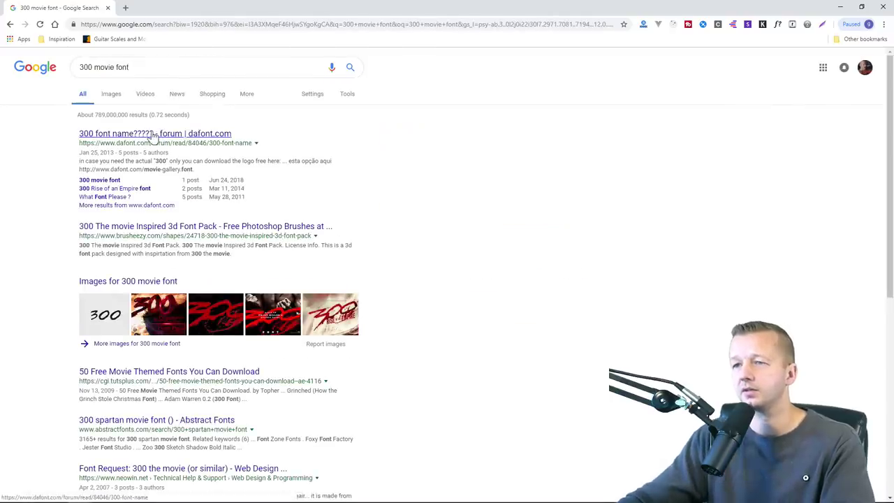
Open the dafont thread about the 300 font and preview the Movie Gallery and Adam Warren fonts.
{"action": "left_click", "coordinate": [152, 134]}
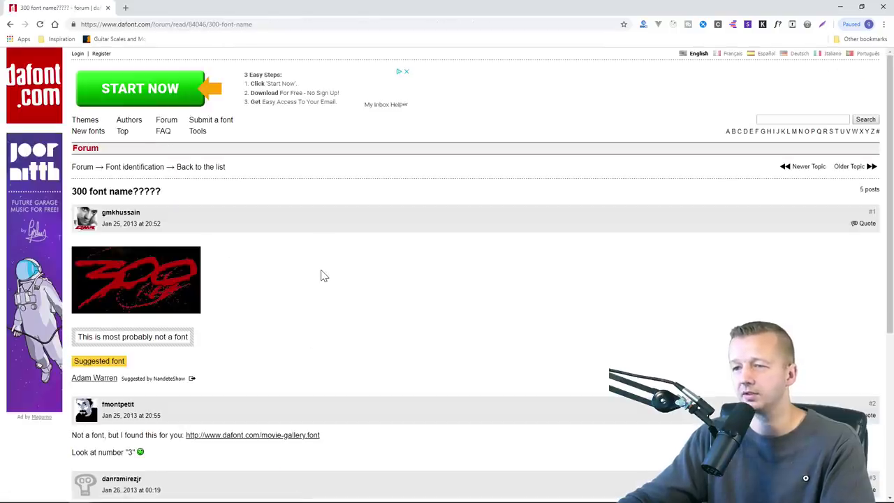
{"action": "scroll", "coordinate": [320, 276], "scroll_direction": "down", "scroll_amount": 2}
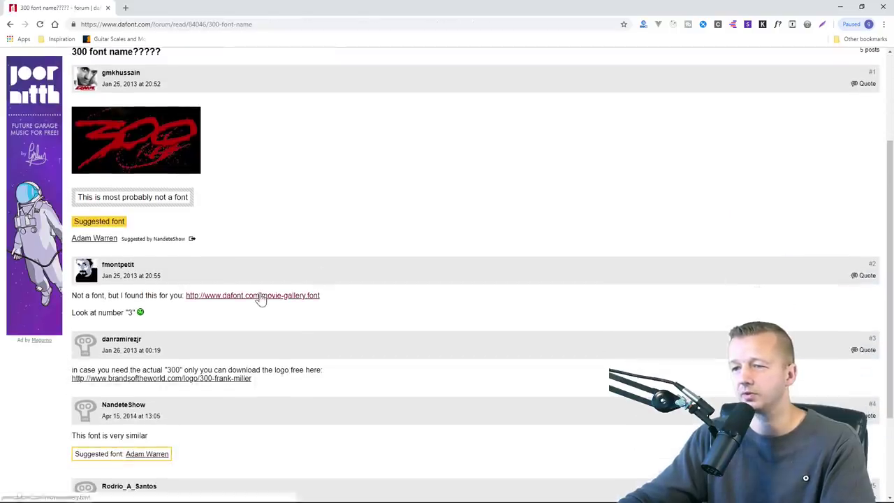
{"action": "left_click", "coordinate": [260, 296]}
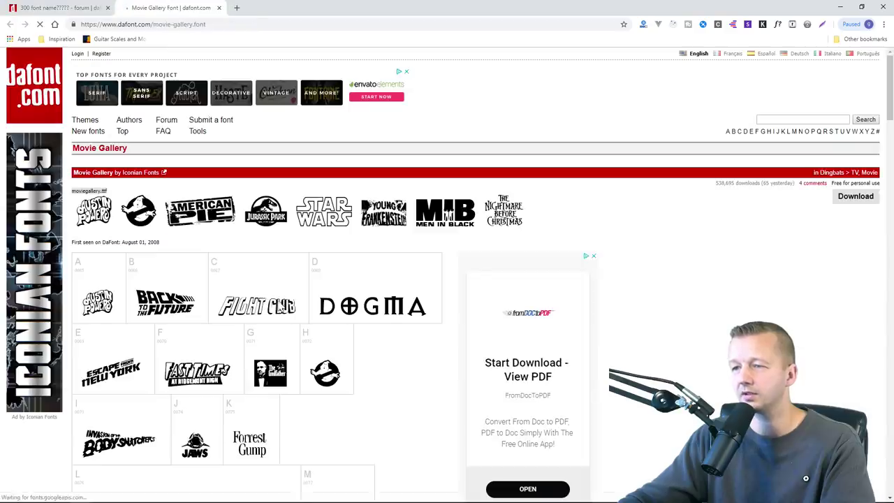
{"action": "scroll", "coordinate": [596, 297], "scroll_direction": "down", "scroll_amount": 5}
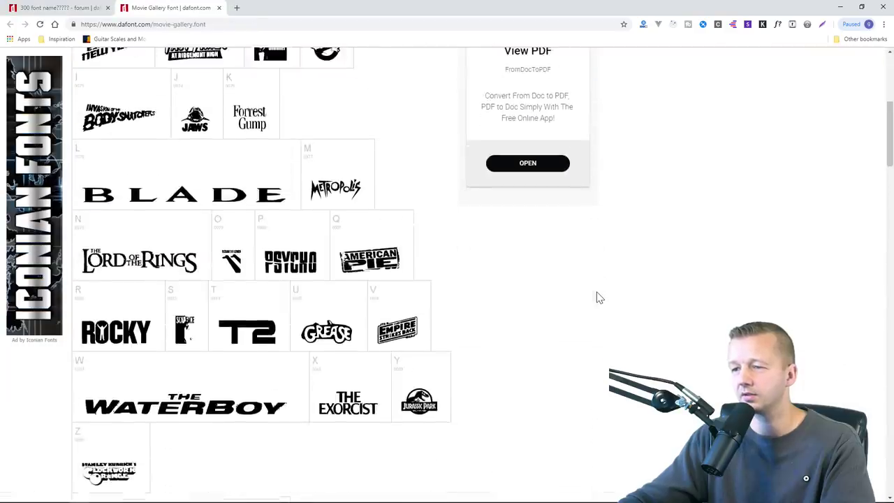
{"action": "scroll", "coordinate": [186, 243], "scroll_direction": "up", "scroll_amount": 4}
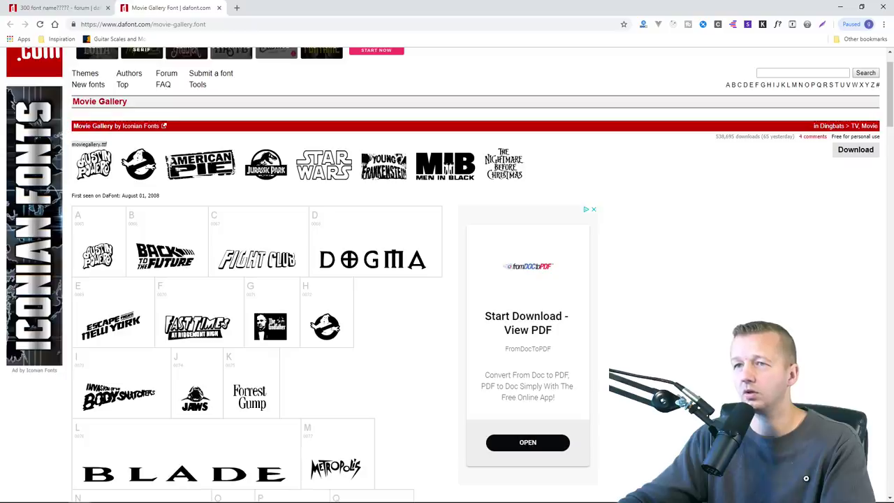
{"action": "left_click", "coordinate": [32, 12]}
{"action": "scroll", "coordinate": [251, 336], "scroll_direction": "down", "scroll_amount": 2}
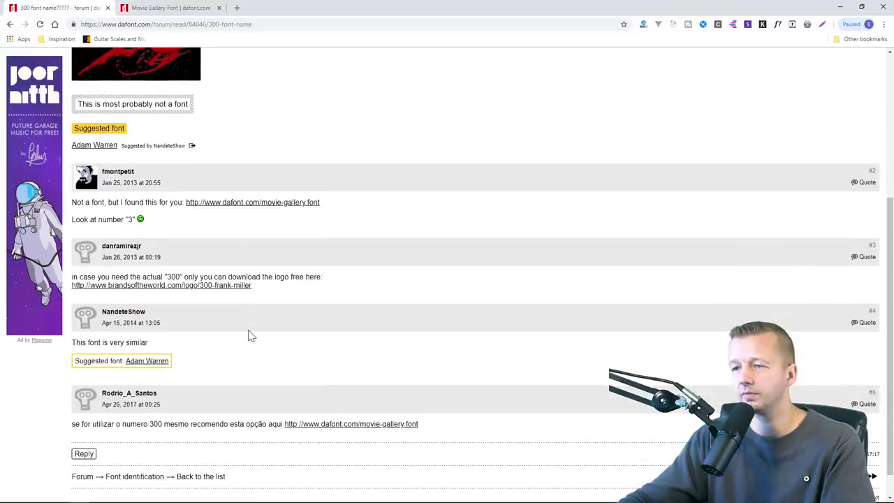
{"action": "scroll", "coordinate": [251, 336], "scroll_direction": "down", "scroll_amount": 1}
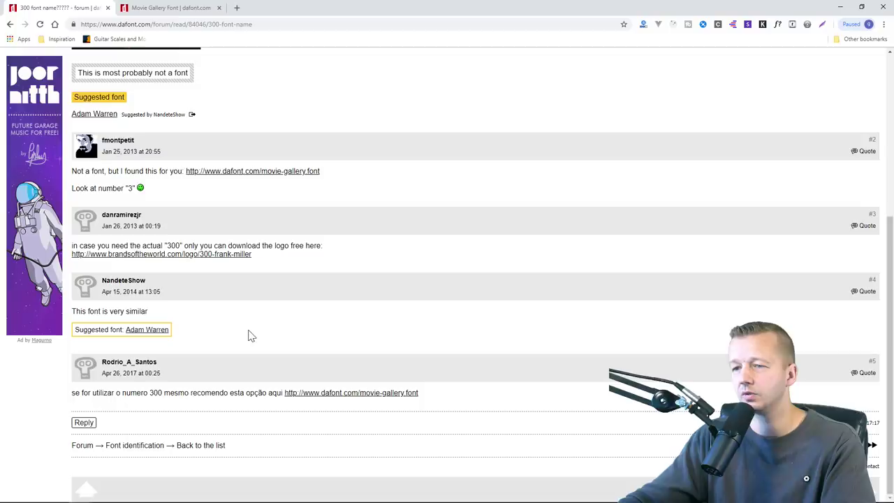
{"action": "left_click", "coordinate": [144, 329]}
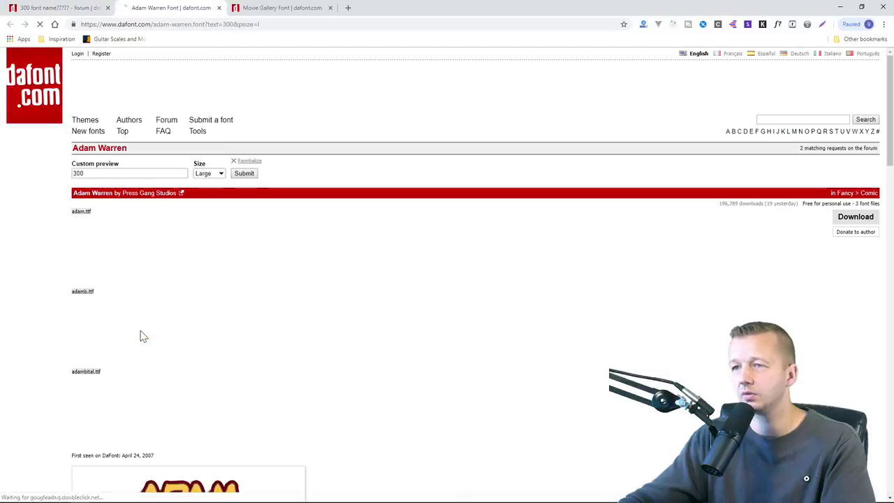
{"action": "scroll", "coordinate": [351, 297], "scroll_direction": "down", "scroll_amount": 3}
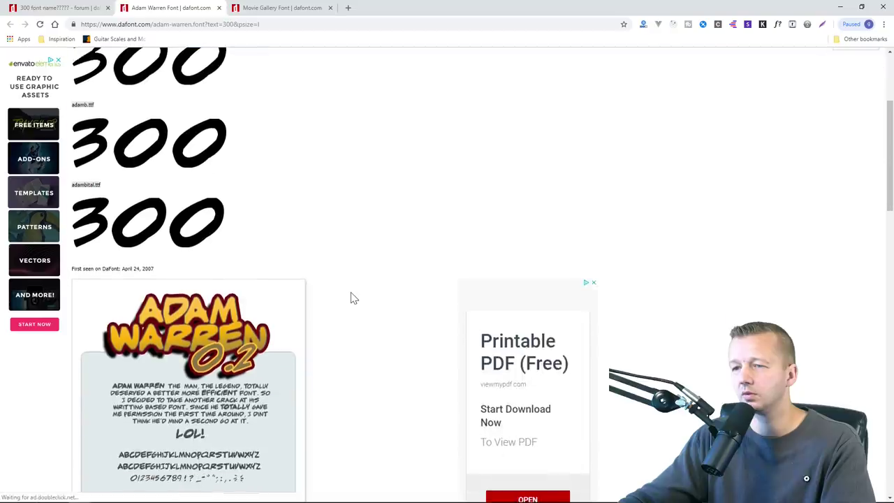
{"action": "scroll", "coordinate": [351, 298], "scroll_direction": "up", "scroll_amount": 3}
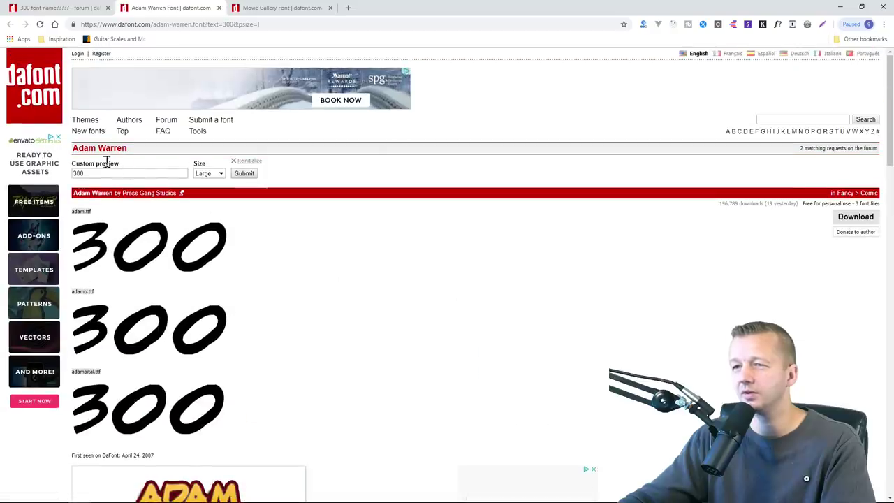
Check the Movie Gallery link in a new tab, then download Adam Warren as adam_warren.zip.
{"action": "left_click", "coordinate": [100, 8]}
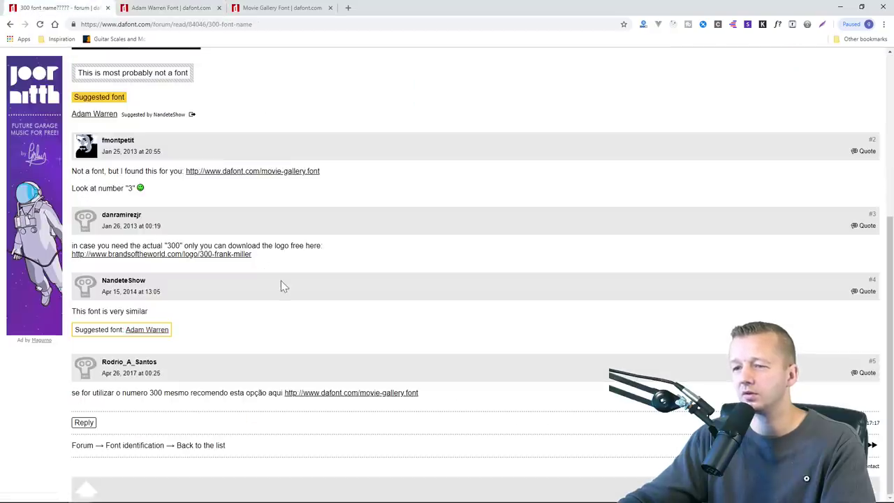
{"action": "right_click", "coordinate": [327, 397]}
{"action": "left_click", "coordinate": [342, 400]}
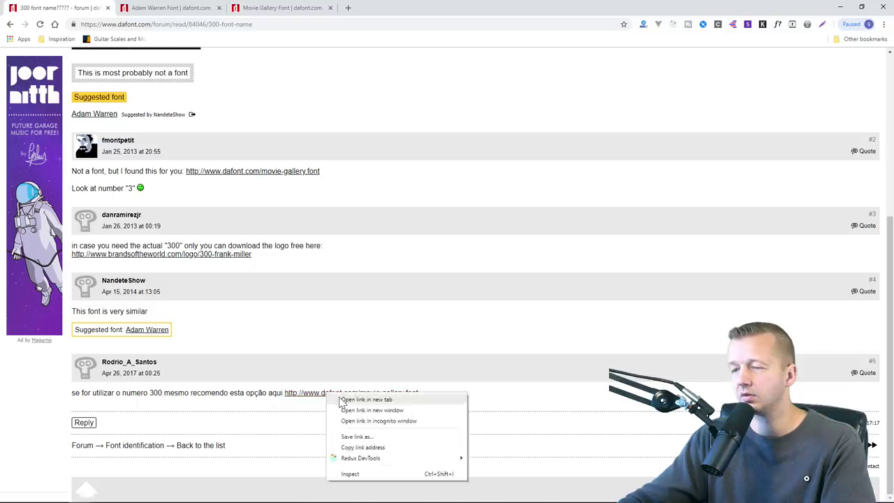
{"action": "left_click", "coordinate": [273, 8]}
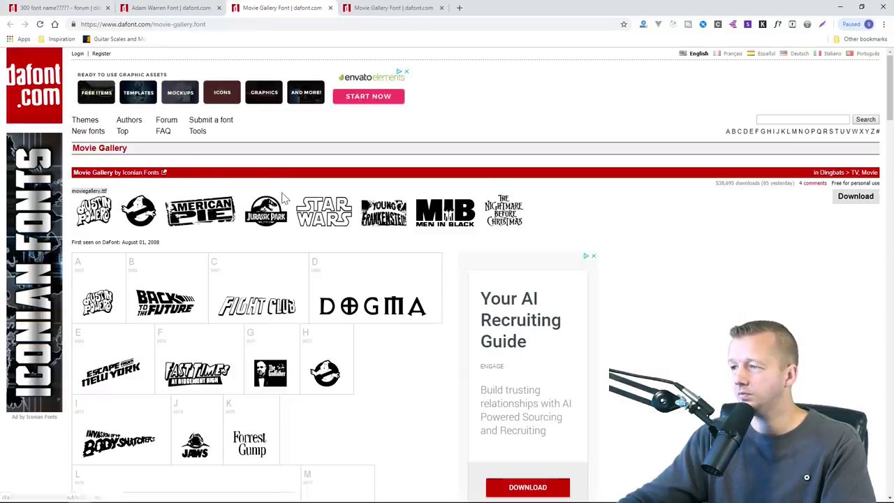
{"action": "scroll", "coordinate": [263, 205], "scroll_direction": "down", "scroll_amount": 3}
{"action": "scroll", "coordinate": [263, 205], "scroll_direction": "down", "scroll_amount": 8}
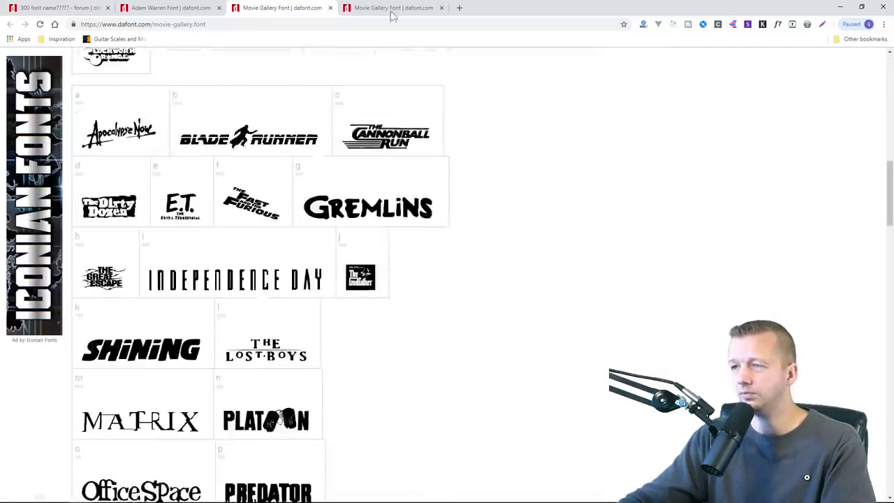
{"action": "left_click", "coordinate": [331, 8]}
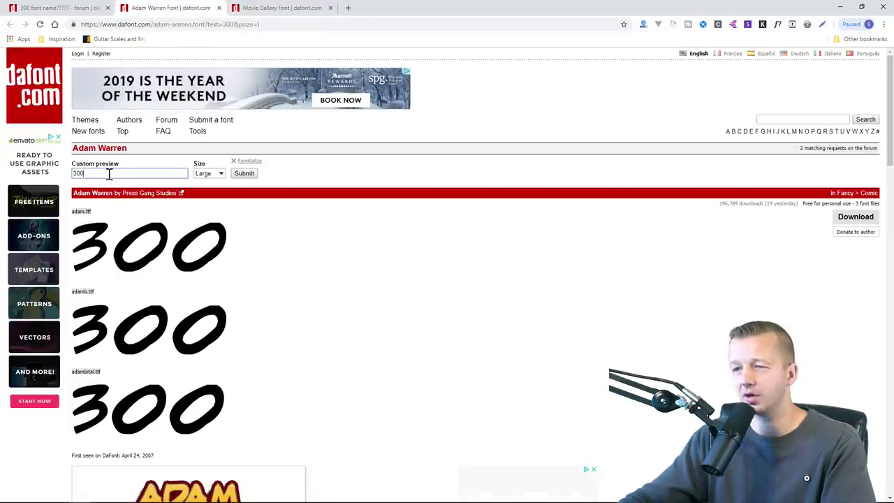
{"action": "double_click", "coordinate": [87, 175]}
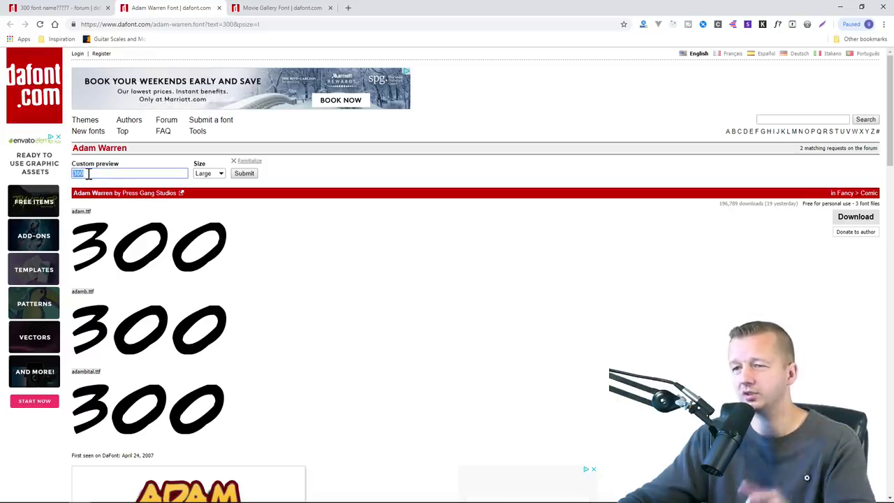
{"action": "left_click", "coordinate": [860, 221]}
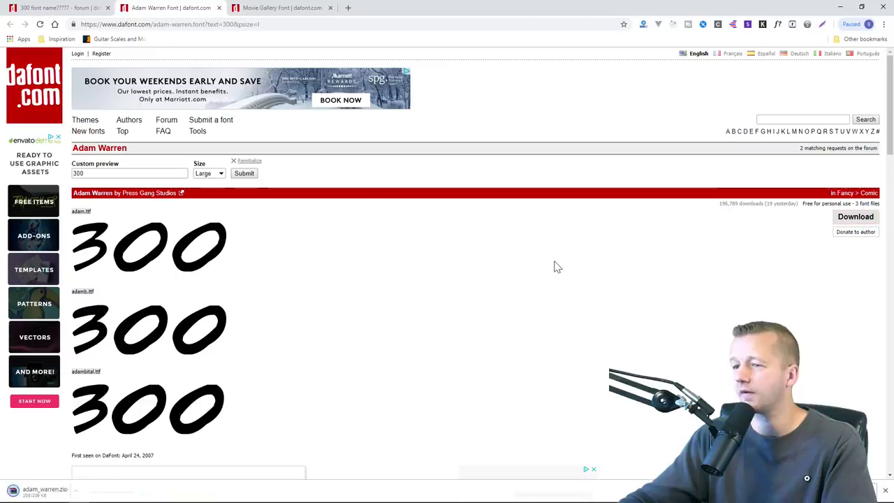
Install the adam, adamb and adambital TrueType fonts from adam_warren.zip.
{"action": "left_click", "coordinate": [49, 492]}
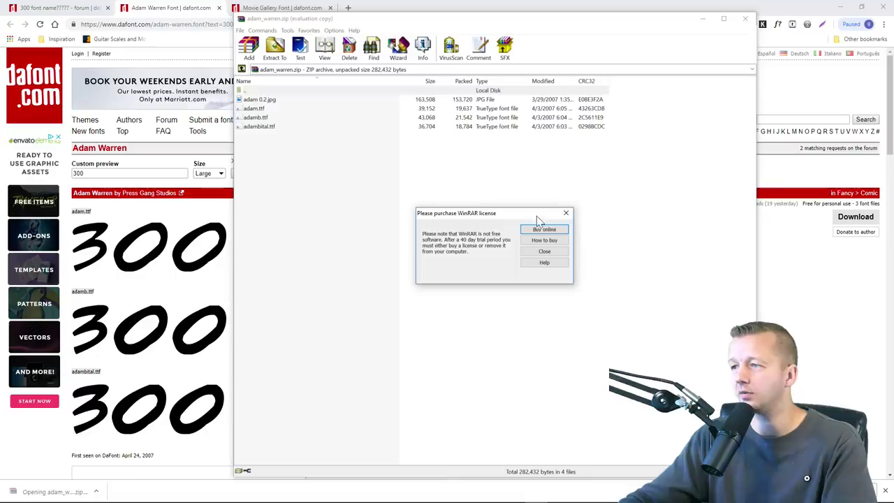
{"action": "left_click", "coordinate": [567, 210]}
{"action": "left_click", "coordinate": [257, 110]}
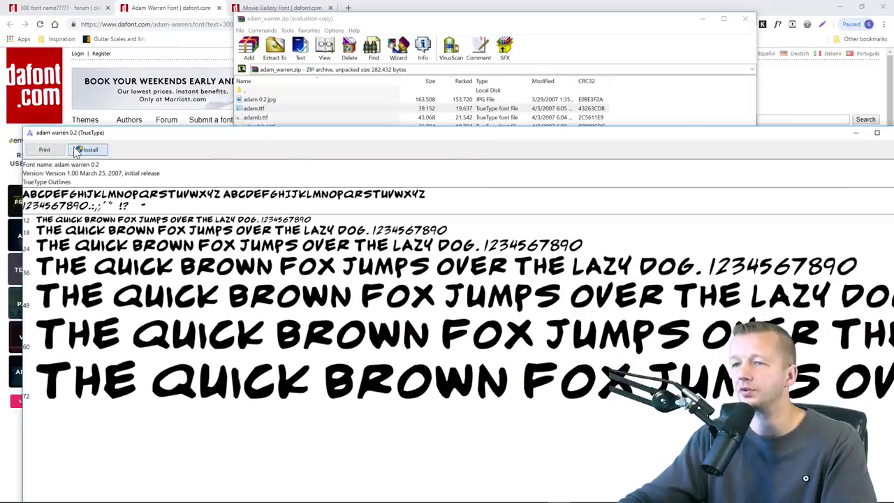
{"action": "left_click", "coordinate": [79, 151]}
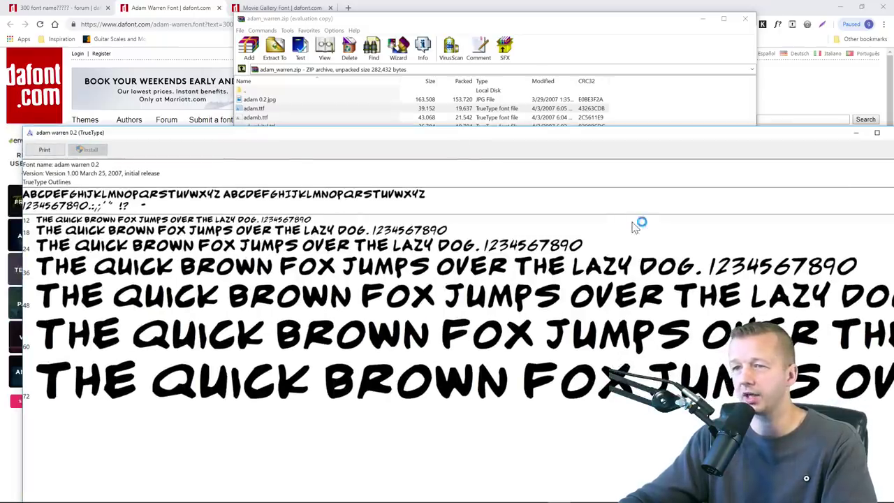
{"action": "left_click_drag", "start_coordinate": [461, 137], "coordinate": [592, 156]}
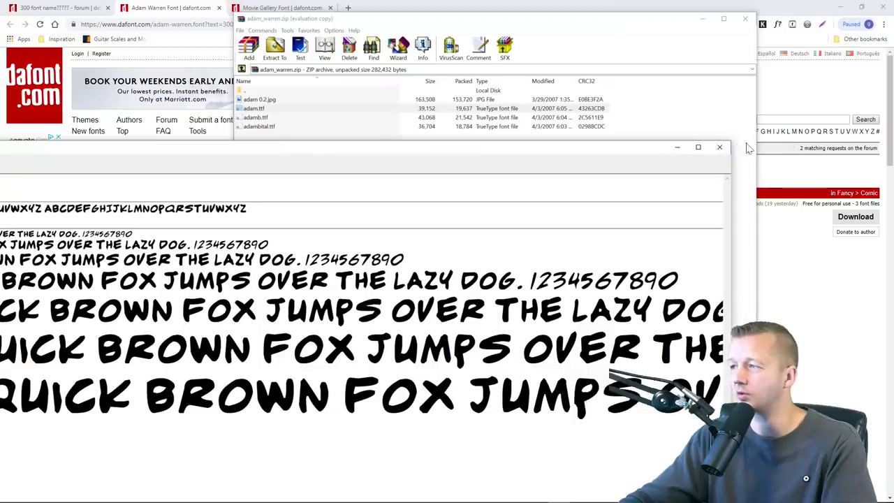
{"action": "left_click", "coordinate": [720, 149]}
{"action": "double_click", "coordinate": [255, 117]}
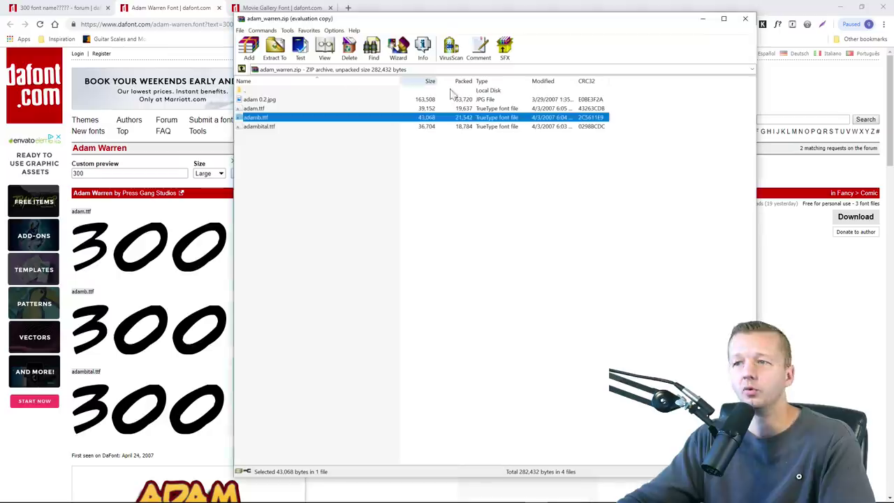
{"action": "double_click", "coordinate": [257, 127]}
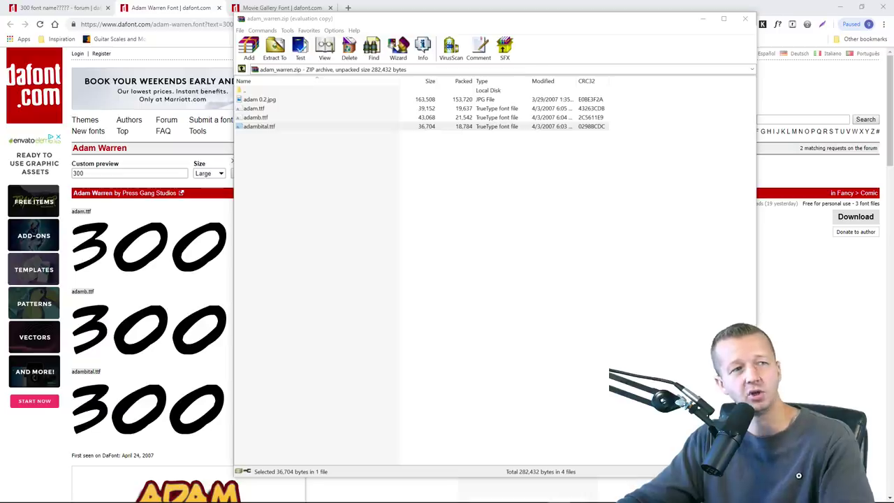
Close the font archive and all the Chrome pages so Photoshop is back in front.
{"action": "key", "text": "alt+Tab"}
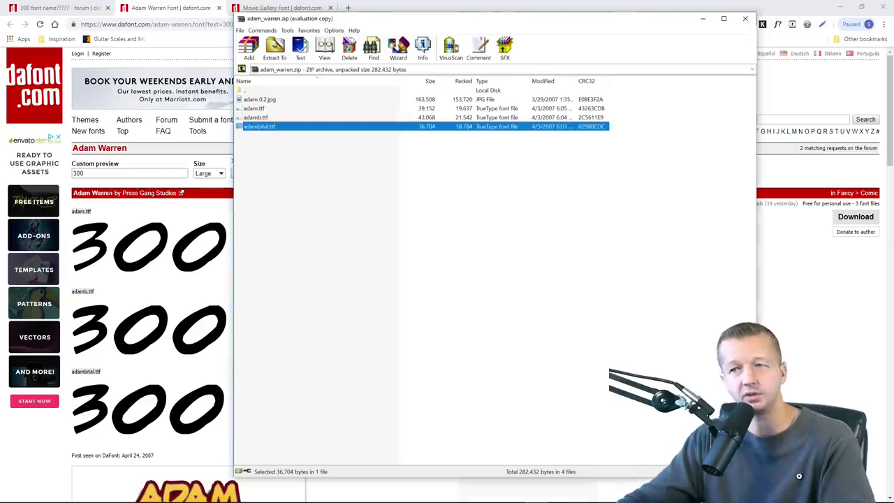
{"action": "left_click", "coordinate": [746, 18]}
{"action": "left_click", "coordinate": [219, 8]}
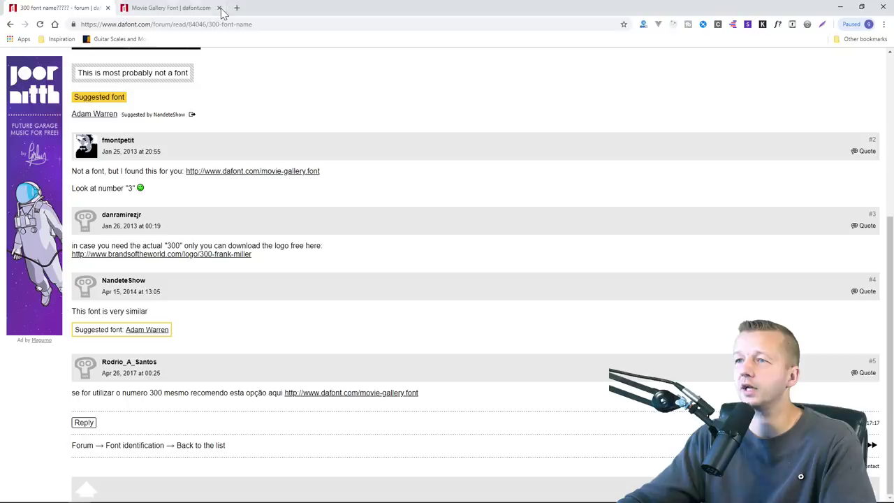
{"action": "left_click", "coordinate": [220, 9]}
{"action": "left_click", "coordinate": [108, 8]}
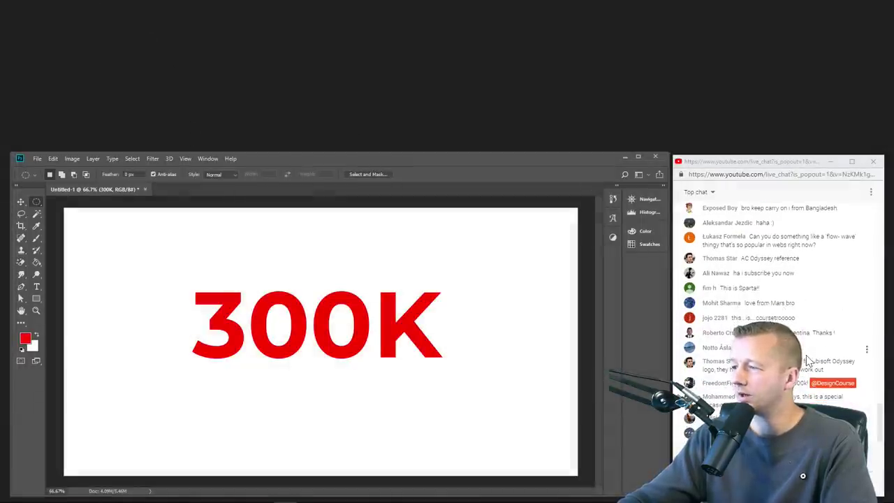
Check the Social Blade live counter at 299,969, minimize it, and pick Photoshop's Type tool.
{"action": "mouse_move", "coordinate": [80, 493]}
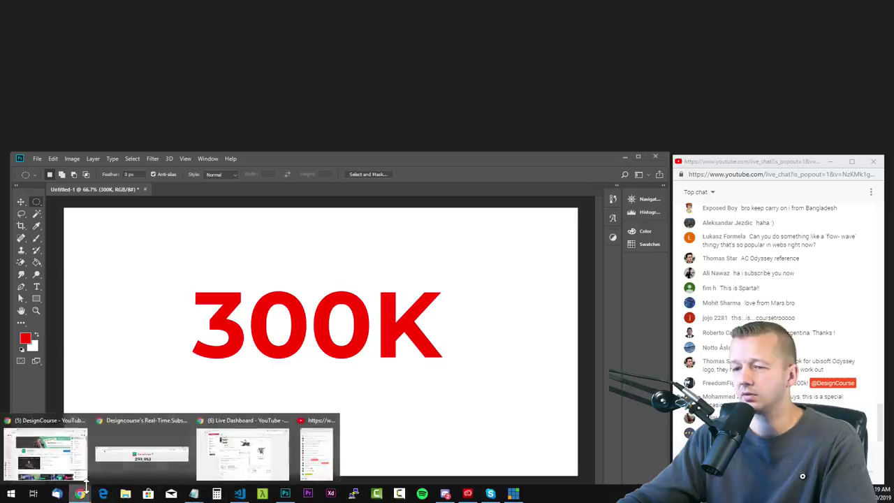
{"action": "left_click", "coordinate": [142, 454]}
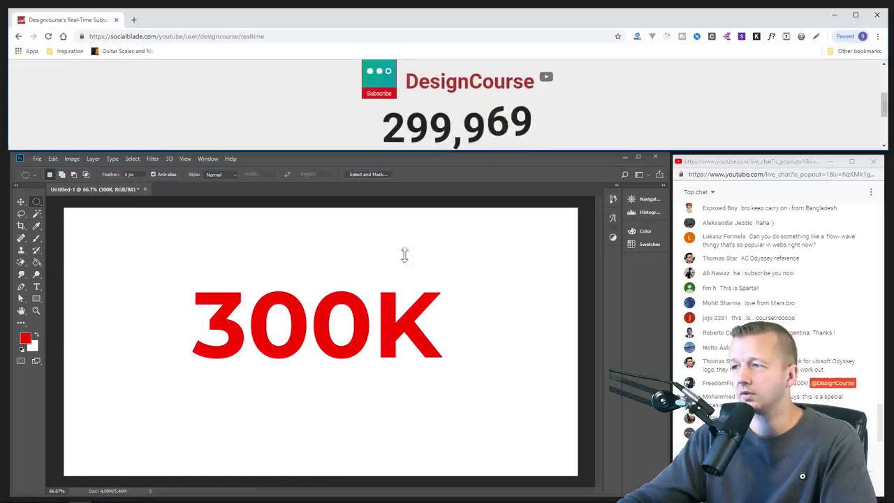
{"action": "double_click", "coordinate": [491, 135]}
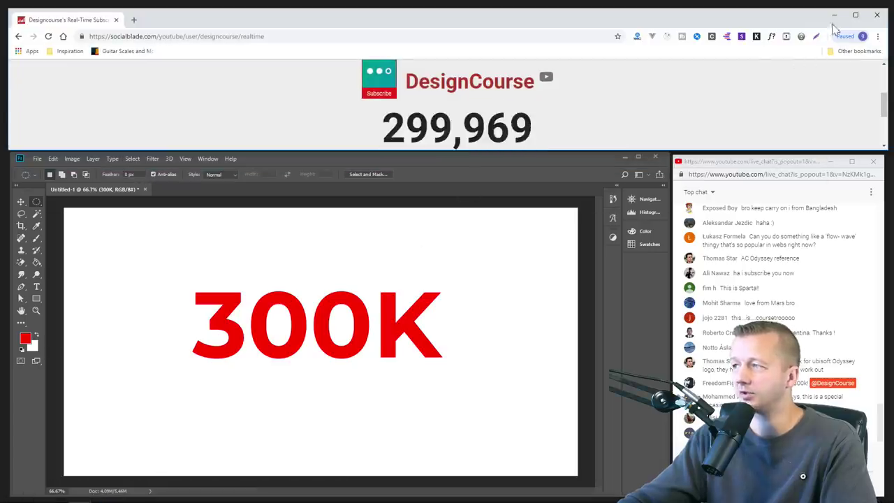
{"action": "left_click", "coordinate": [834, 15]}
{"action": "left_click", "coordinate": [37, 288]}
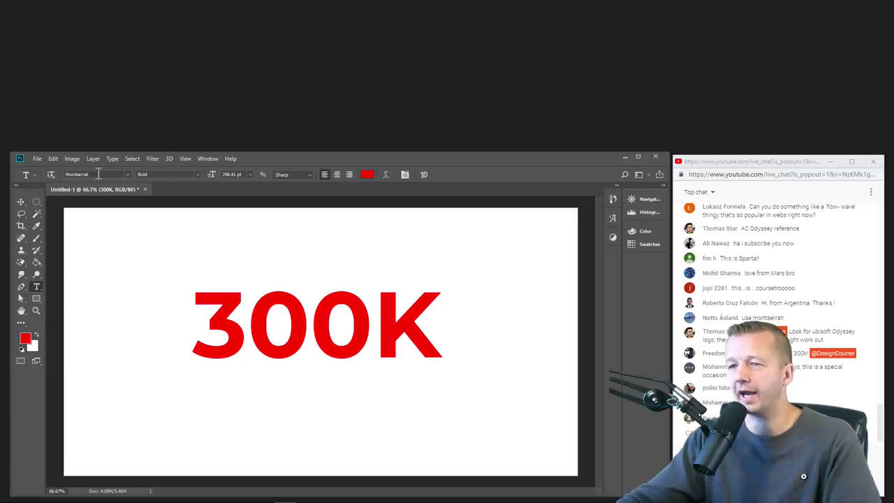
Set the 300K text in adam warren 0.2 Regular and delete the K so it reads 300.
{"action": "type", "text": "ada"}
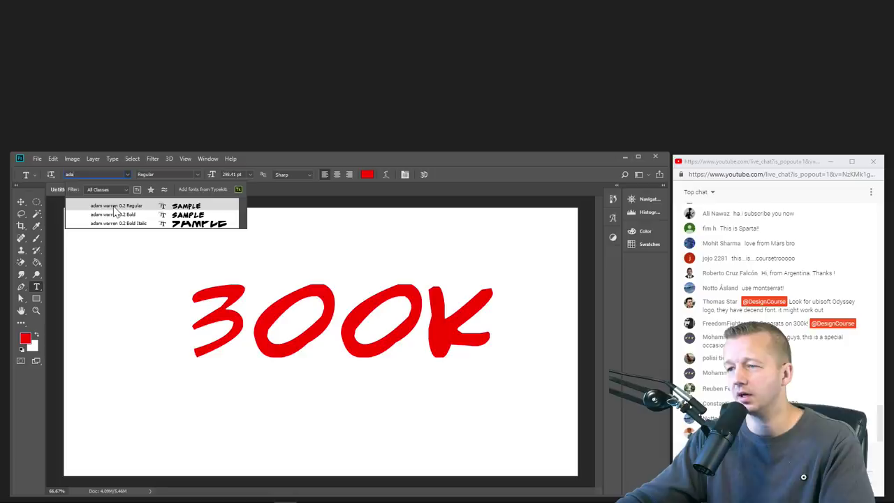
{"action": "left_click", "coordinate": [116, 207]}
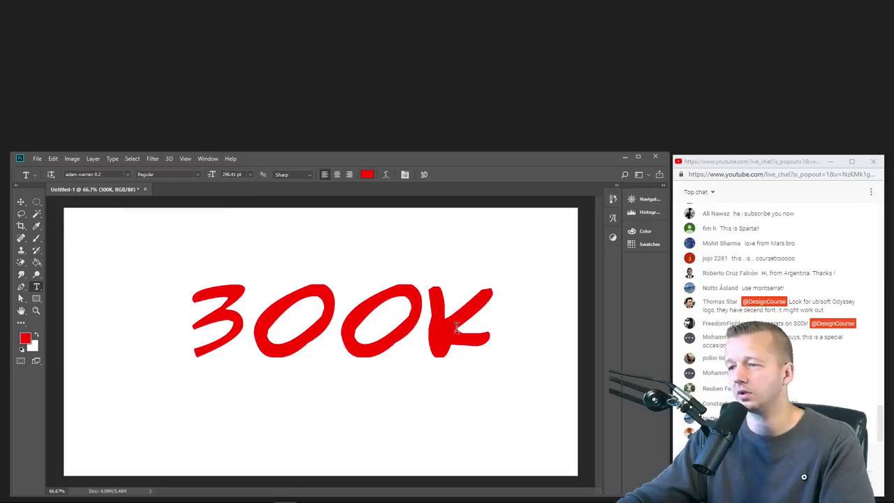
{"action": "left_click_drag", "start_coordinate": [428, 319], "coordinate": [498, 319]}
{"action": "key", "text": "BackSpace"}
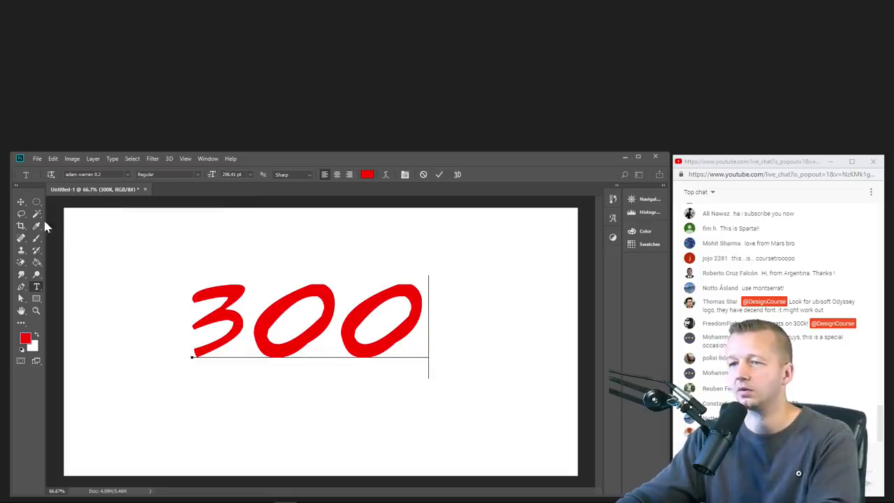
{"action": "left_click", "coordinate": [20, 204]}
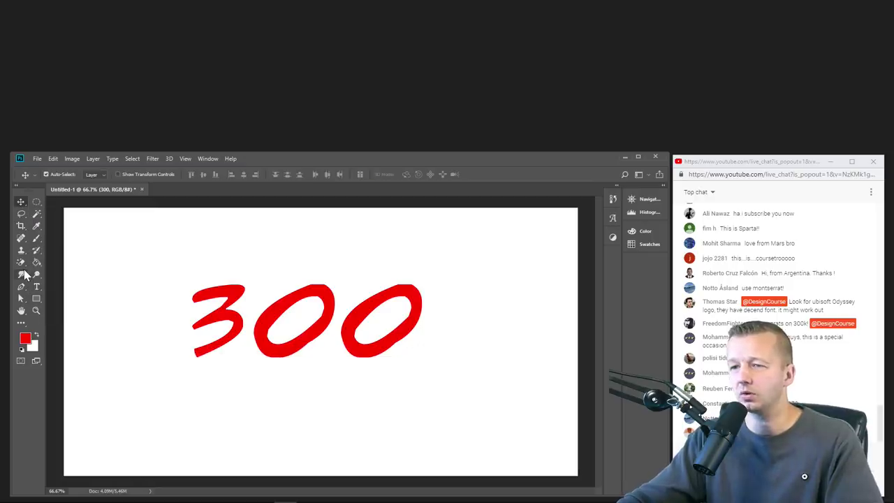
Set the foreground colour to near-black and bucket-fill the canvas, accepting the text rasterize.
{"action": "key", "text": "i"}
{"action": "left_click", "coordinate": [25, 338]}
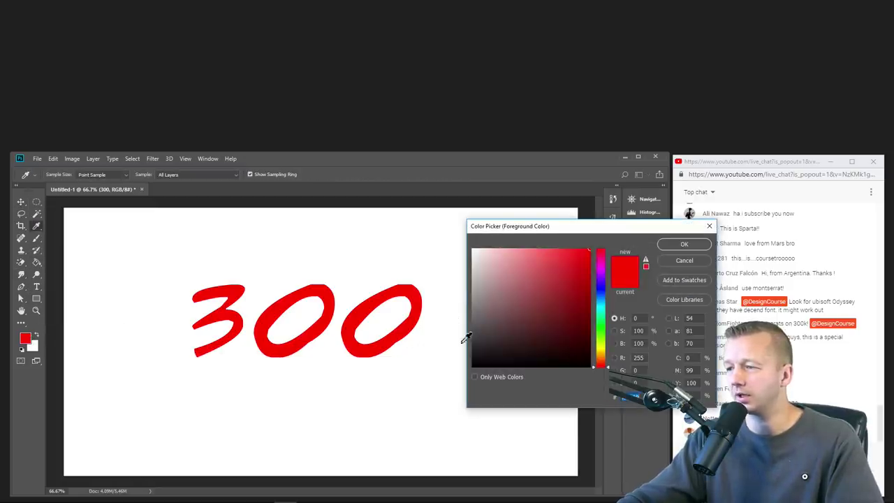
{"action": "left_click", "coordinate": [471, 355]}
{"action": "left_click", "coordinate": [684, 244]}
{"action": "key", "text": "g"}
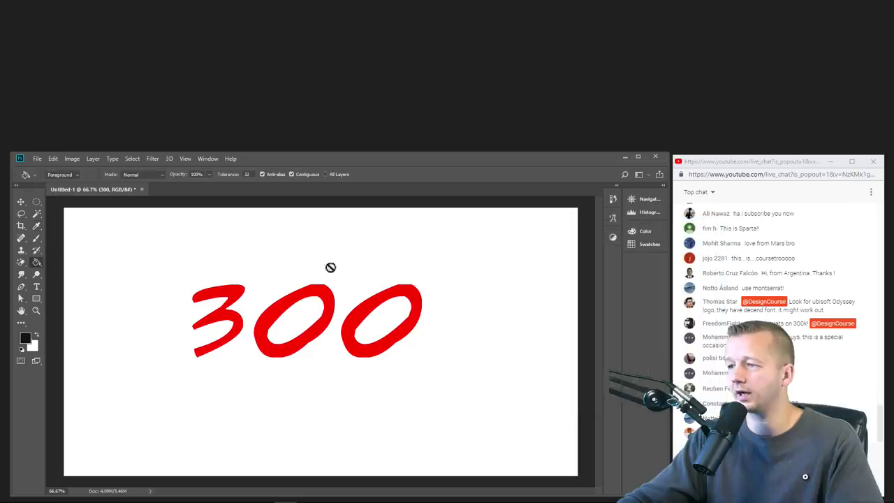
{"action": "left_click", "coordinate": [331, 271]}
{"action": "left_click", "coordinate": [428, 196]}
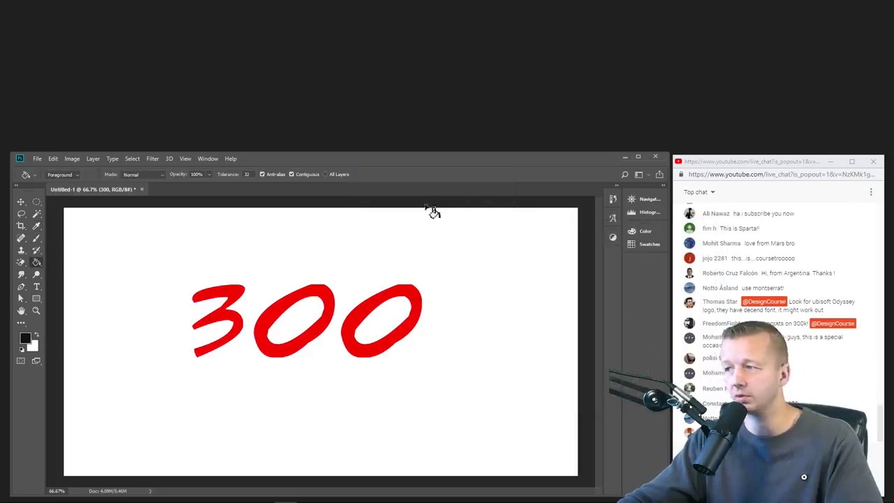
Show the Layers panel, undo the rasterize, and fill only the Background layer near-black.
{"action": "left_click", "coordinate": [208, 159]}
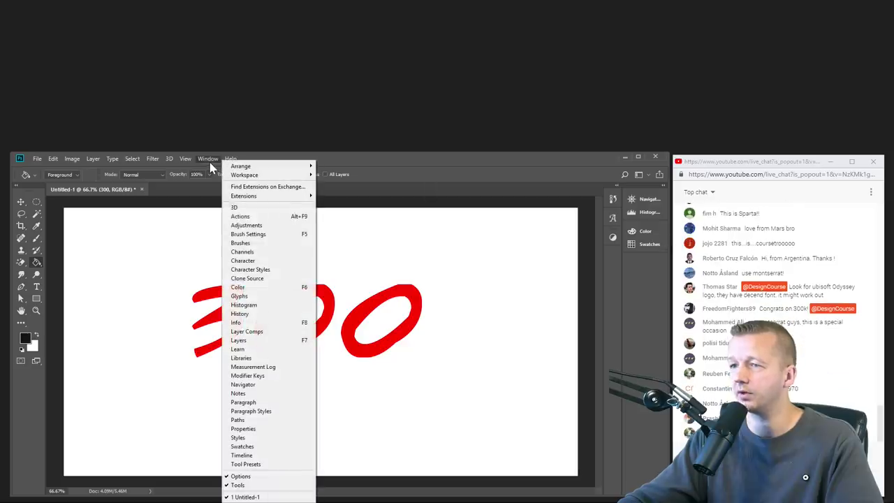
{"action": "left_click", "coordinate": [243, 341]}
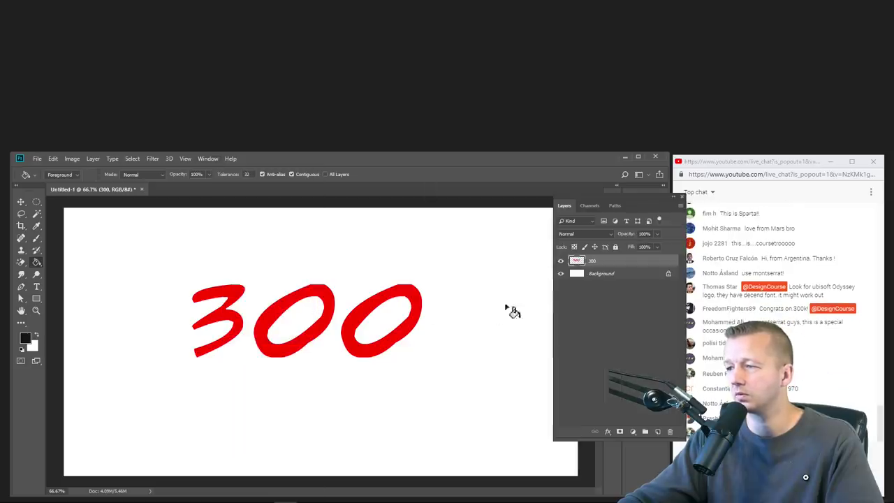
{"action": "key", "text": "ctrl+z"}
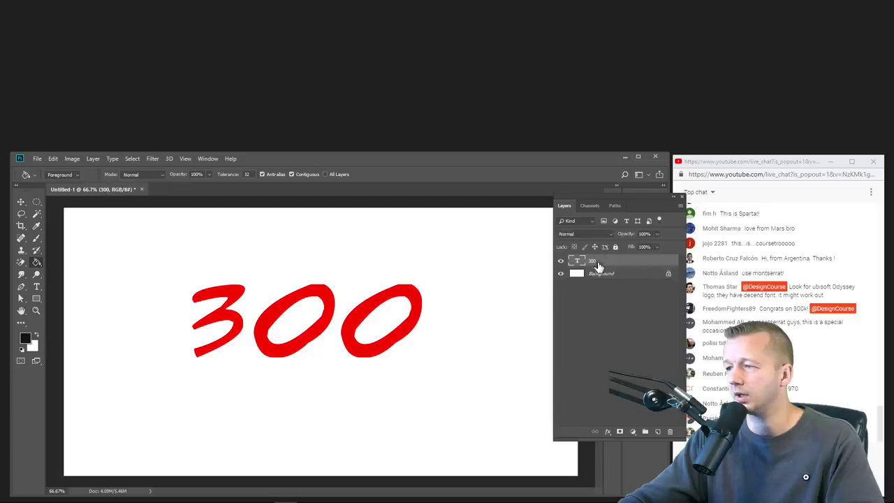
{"action": "left_click", "coordinate": [604, 273]}
{"action": "left_click", "coordinate": [374, 246]}
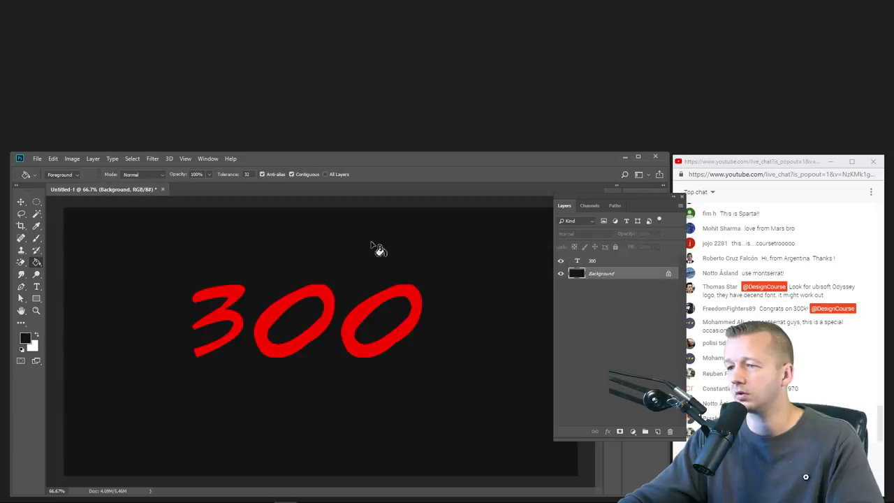
{"action": "left_click", "coordinate": [26, 339]}
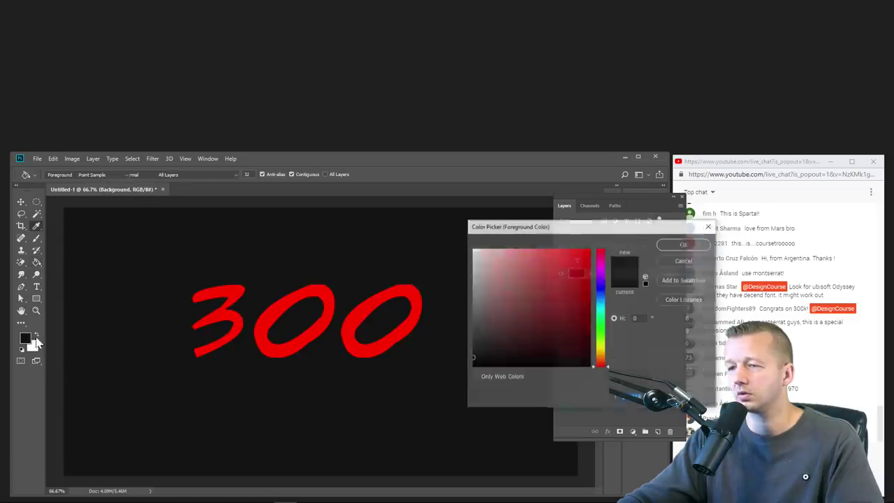
{"action": "left_click", "coordinate": [684, 244]}
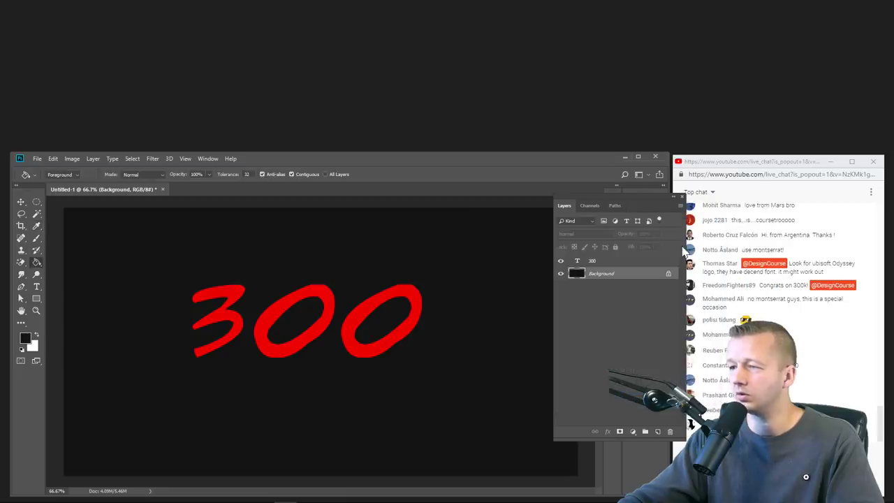
{"action": "left_click", "coordinate": [20, 204]}
View the Social Blade real-time counter at 299,970, then refocus the Photoshop document.
{"action": "mouse_move", "coordinate": [82, 494]}
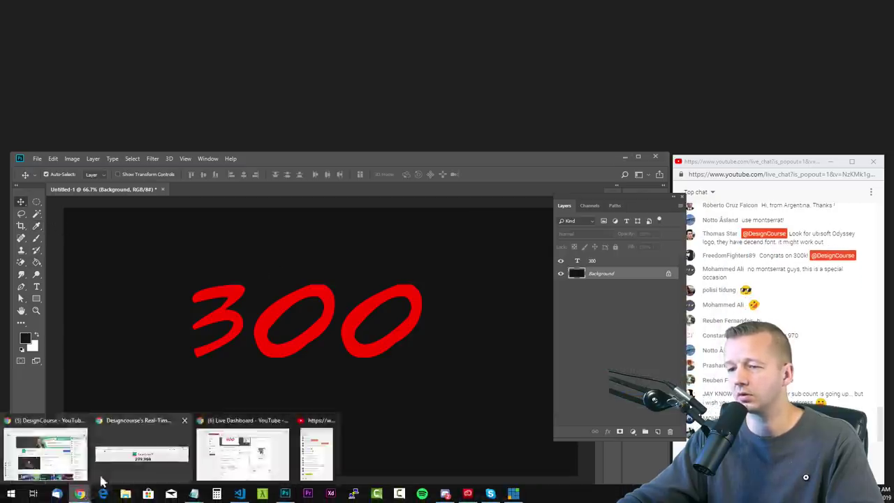
{"action": "left_click", "coordinate": [134, 452]}
{"action": "left_click_drag", "start_coordinate": [517, 128], "coordinate": [483, 128]}
{"action": "left_click", "coordinate": [599, 108]}
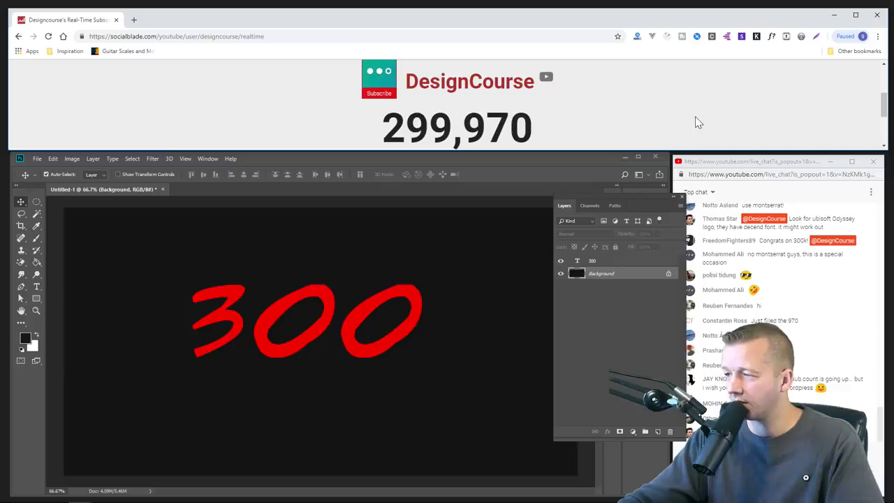
{"action": "left_click", "coordinate": [331, 319]}
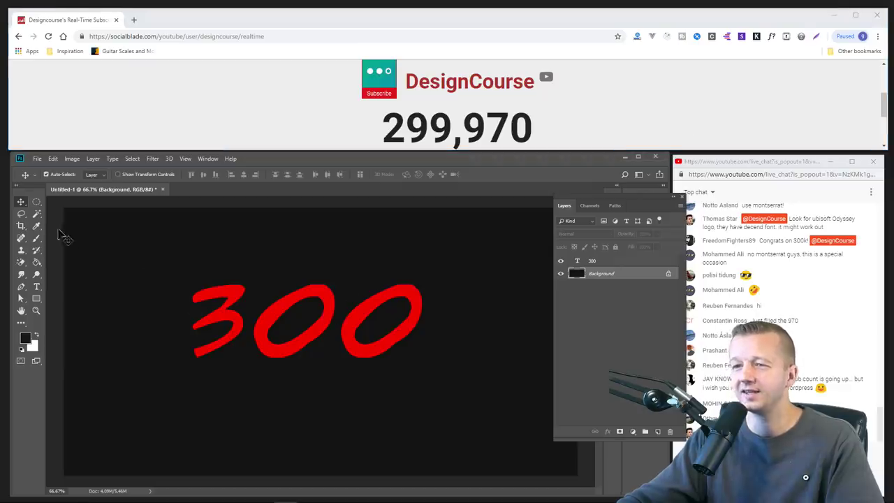
{"action": "left_click", "coordinate": [37, 287]}
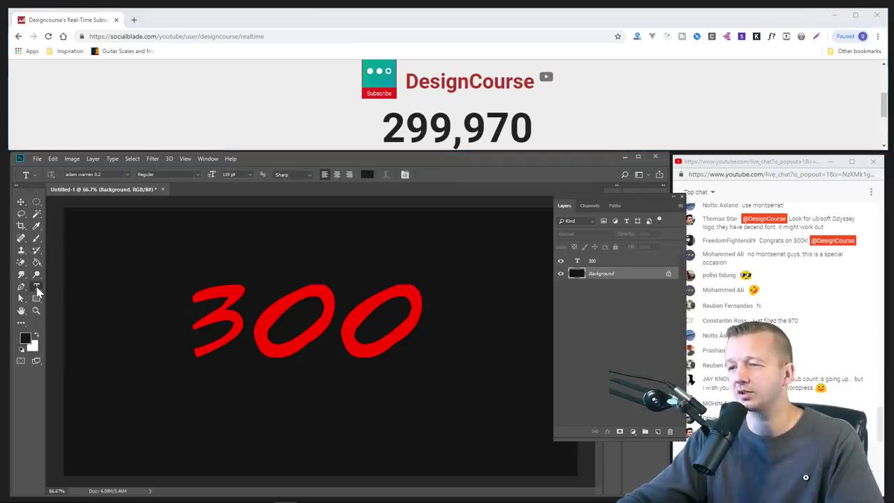
{"action": "left_click", "coordinate": [20, 204]}
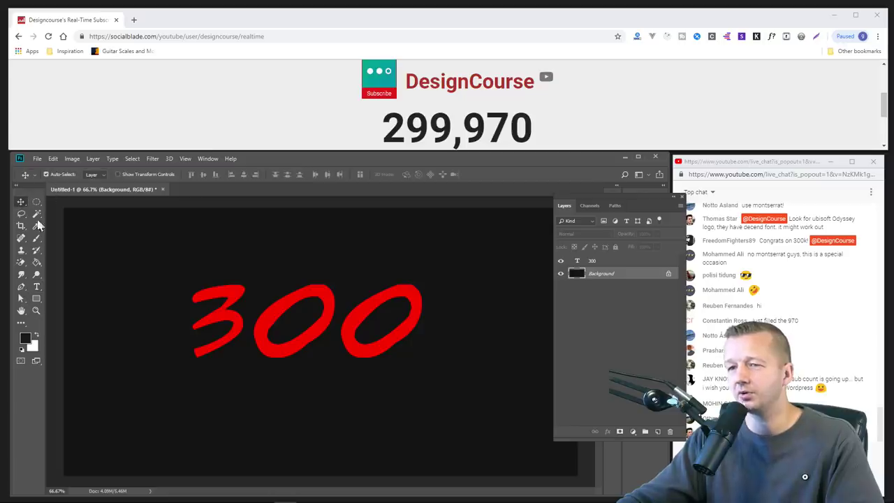
{"action": "left_click", "coordinate": [36, 263]}
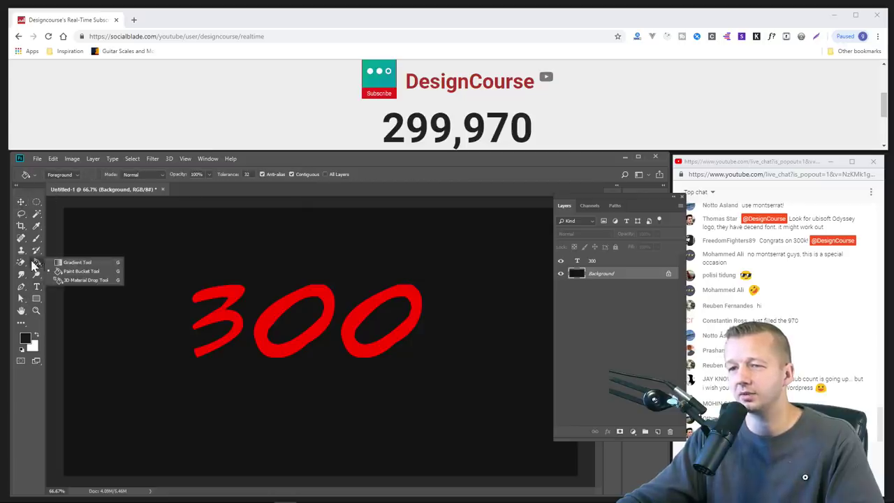
Switch to the Brush tool with the Splatter Blood 11 brush preset.
{"action": "left_click", "coordinate": [37, 269]}
{"action": "left_click", "coordinate": [37, 239]}
{"action": "left_click", "coordinate": [60, 175]}
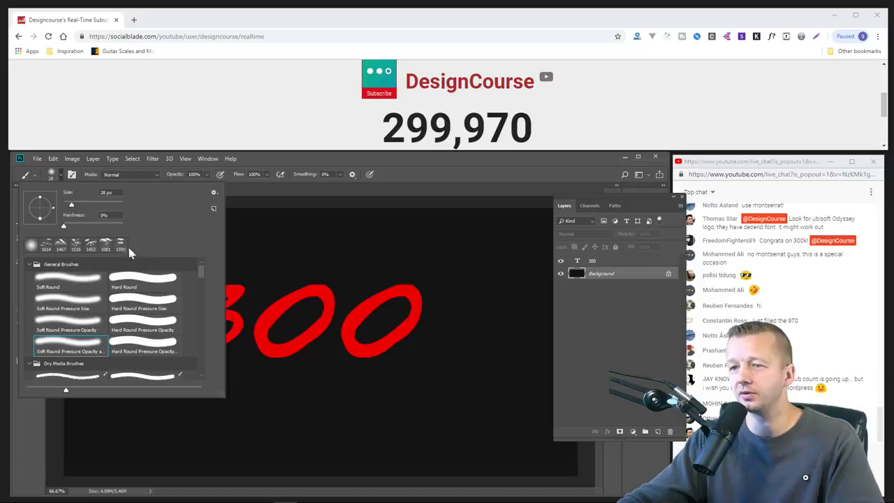
{"action": "scroll", "coordinate": [202, 314], "scroll_direction": "down", "scroll_amount": 10}
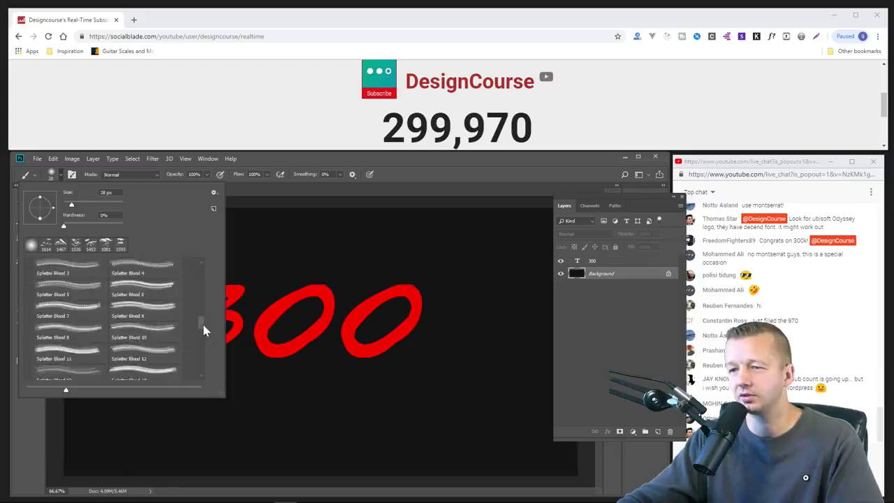
{"action": "left_click_drag", "start_coordinate": [203, 342], "coordinate": [207, 316]}
{"action": "left_click", "coordinate": [97, 287]}
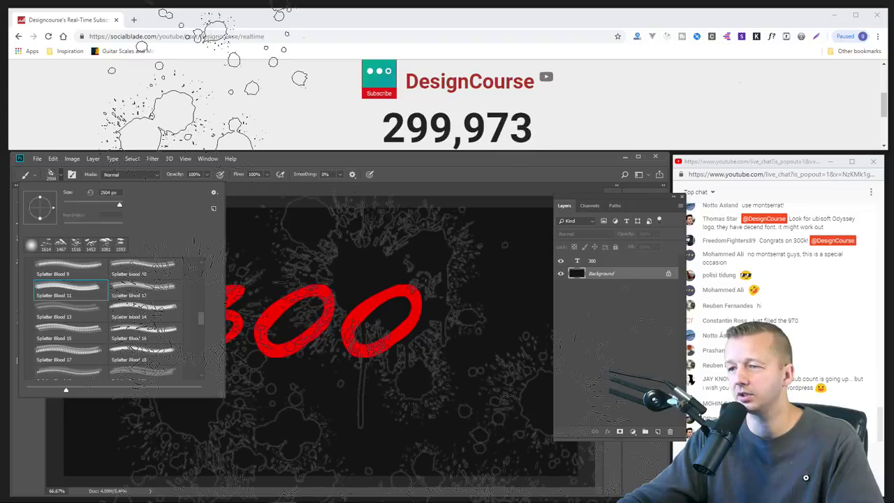
{"action": "key", "text": "Return"}
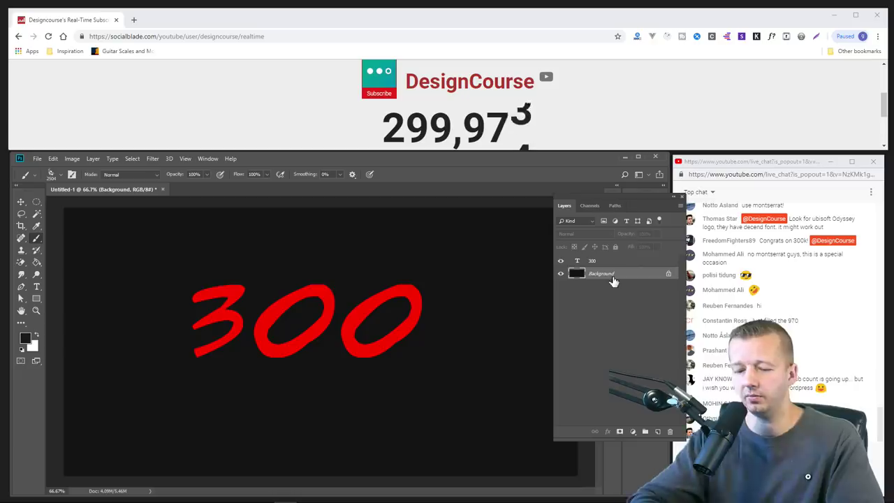
Add a new empty layer and set the foreground to the 300 text's red, testing splatter stamps.
{"action": "key", "text": "ctrl+shift+alt+n"}
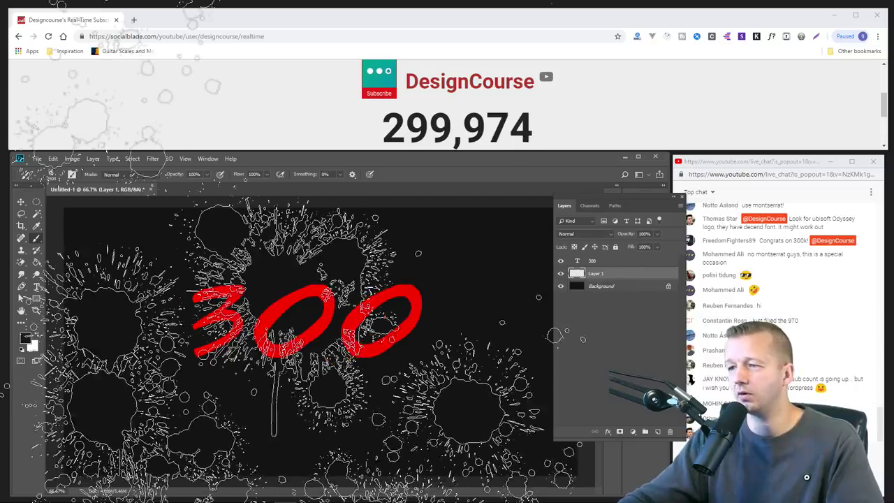
{"action": "left_click", "coordinate": [314, 335]}
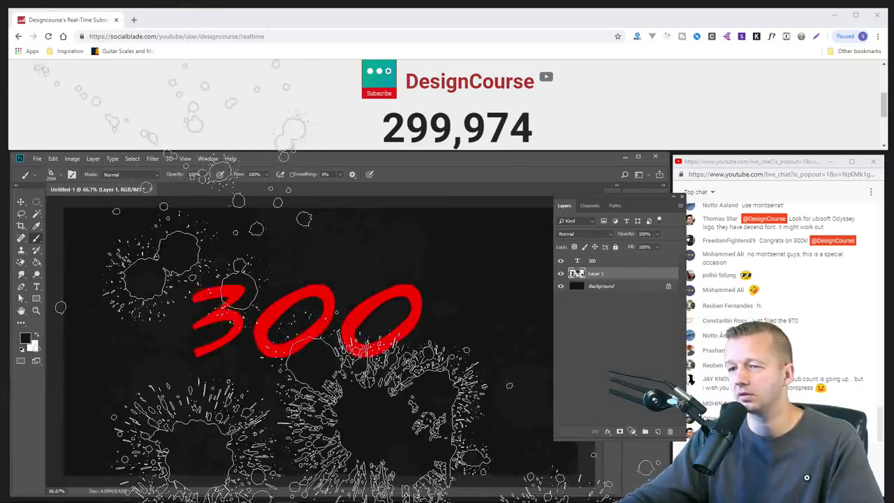
{"action": "key", "text": "ctrl+z"}
{"action": "left_click", "coordinate": [25, 345]}
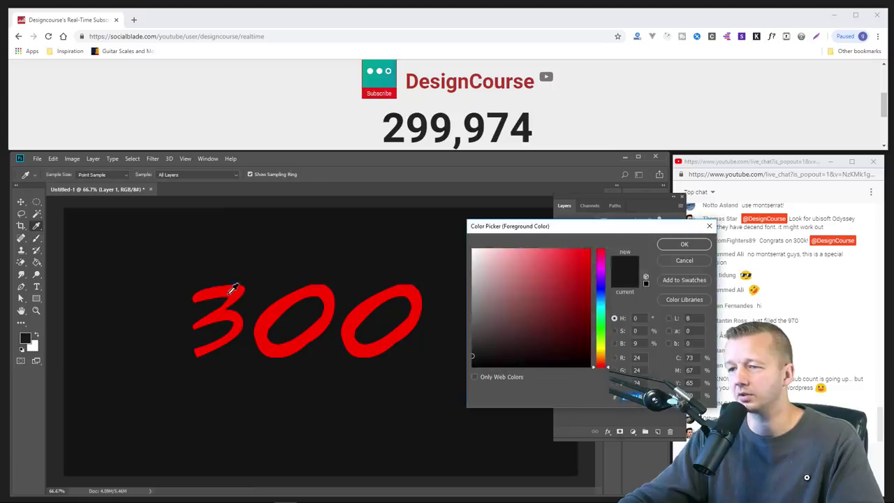
{"action": "left_click", "coordinate": [418, 281]}
{"action": "left_click", "coordinate": [685, 244]}
{"action": "left_click", "coordinate": [293, 308]}
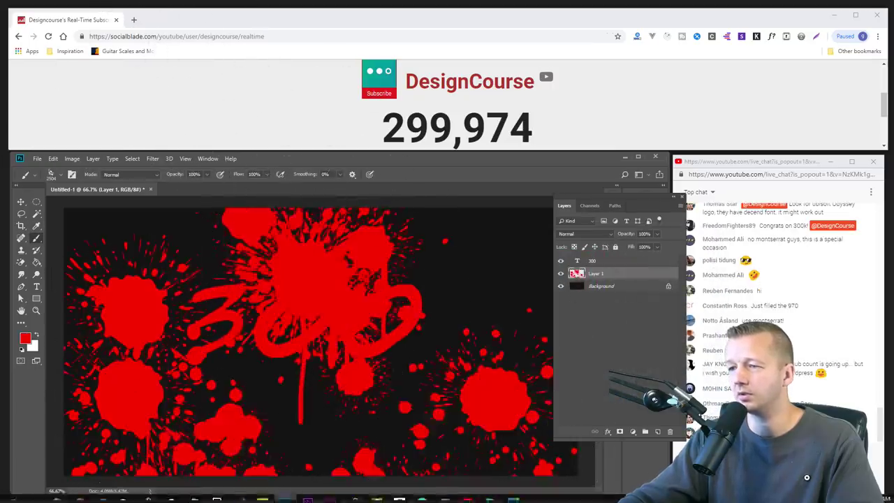
{"action": "key", "text": "ctrl+z"}
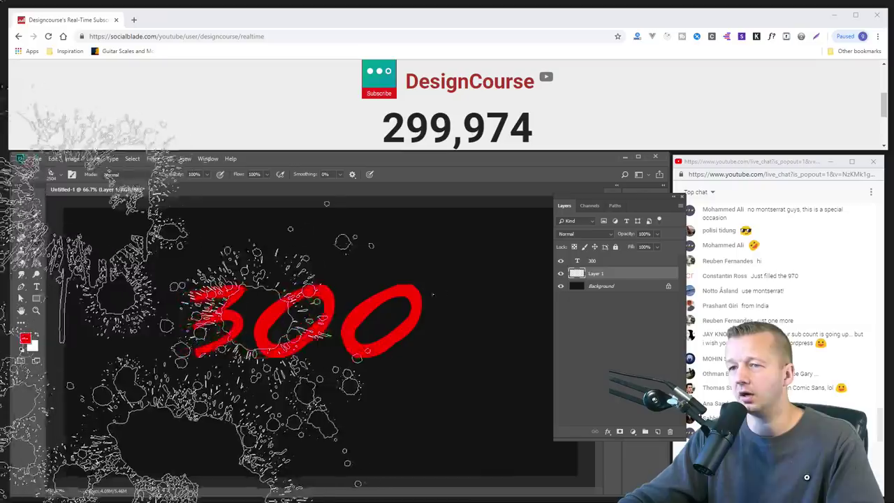
Stamp a red Splatter Blood 12 splatter at 143 px above the 00.
{"action": "left_click", "coordinate": [61, 180]}
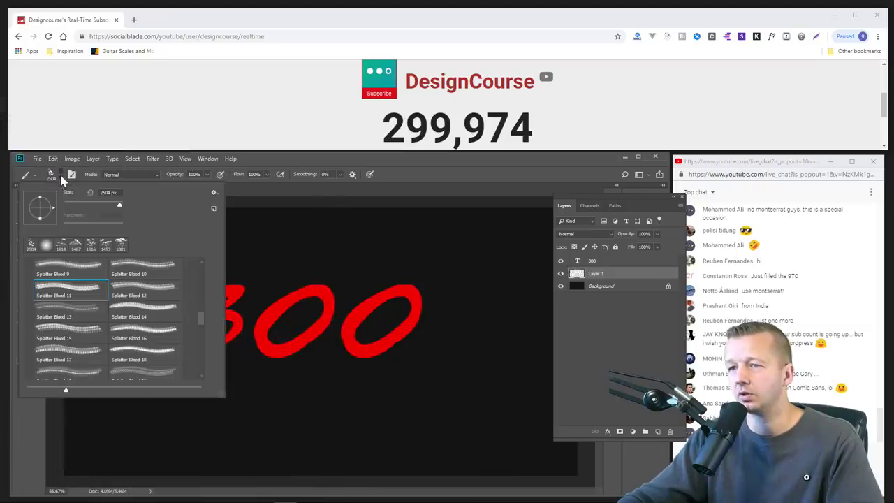
{"action": "left_click", "coordinate": [70, 274]}
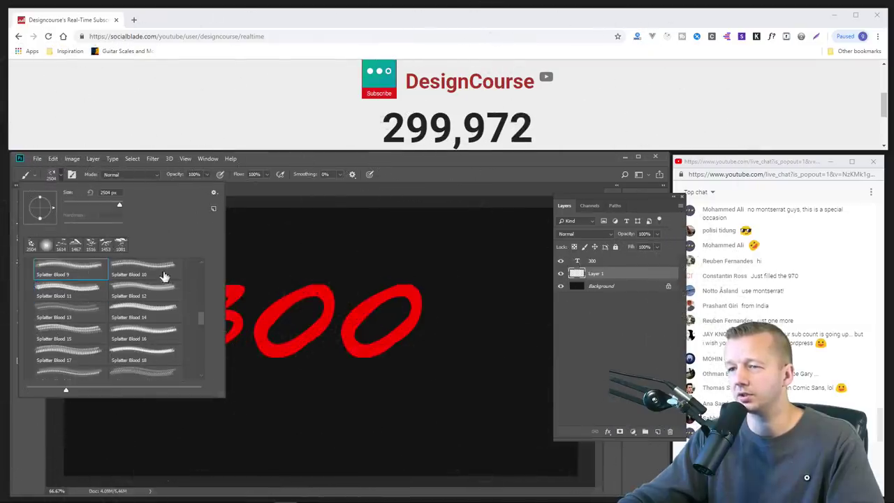
{"action": "left_click", "coordinate": [143, 274]}
{"action": "left_click", "coordinate": [165, 291]}
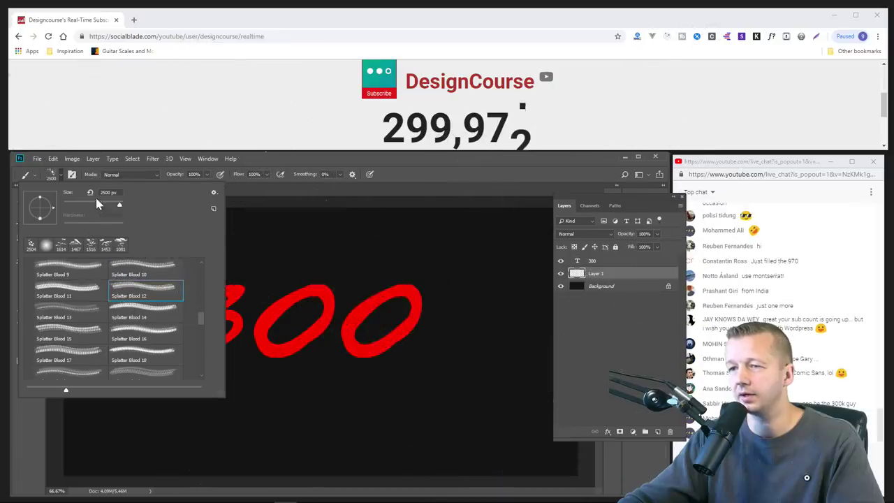
{"action": "left_click_drag", "start_coordinate": [119, 205], "coordinate": [99, 204]}
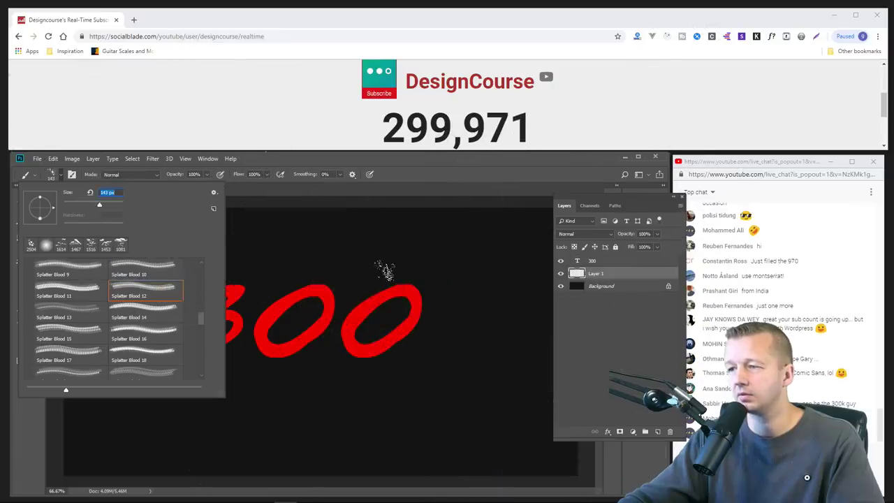
{"action": "left_click", "coordinate": [385, 272]}
Switch the brush preset to Splatter Blood 16.
{"action": "left_click", "coordinate": [62, 175]}
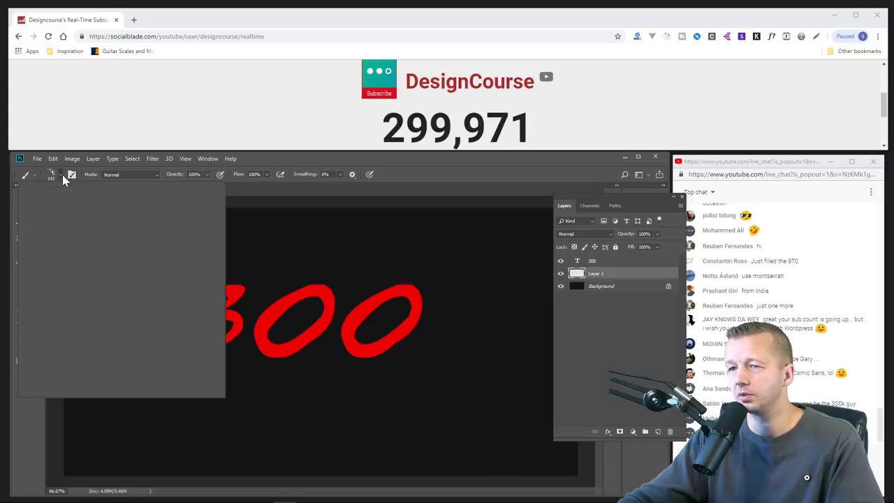
{"action": "left_click", "coordinate": [81, 334]}
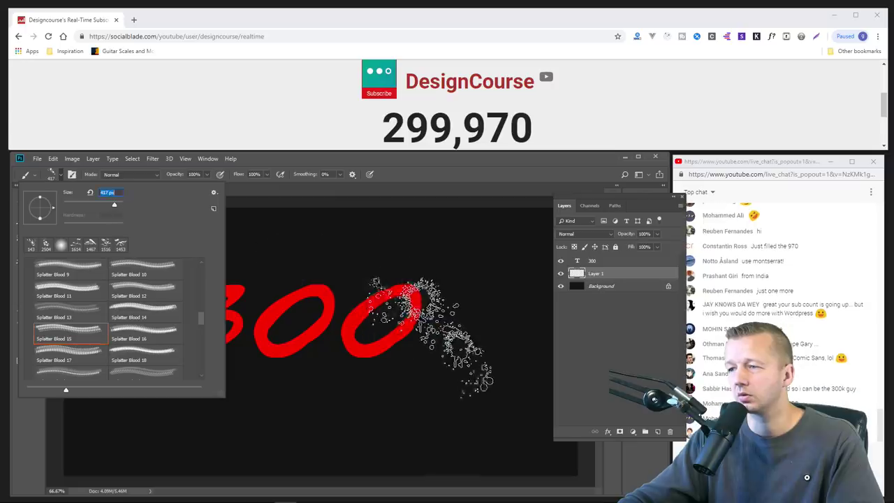
{"action": "key", "text": "Return"}
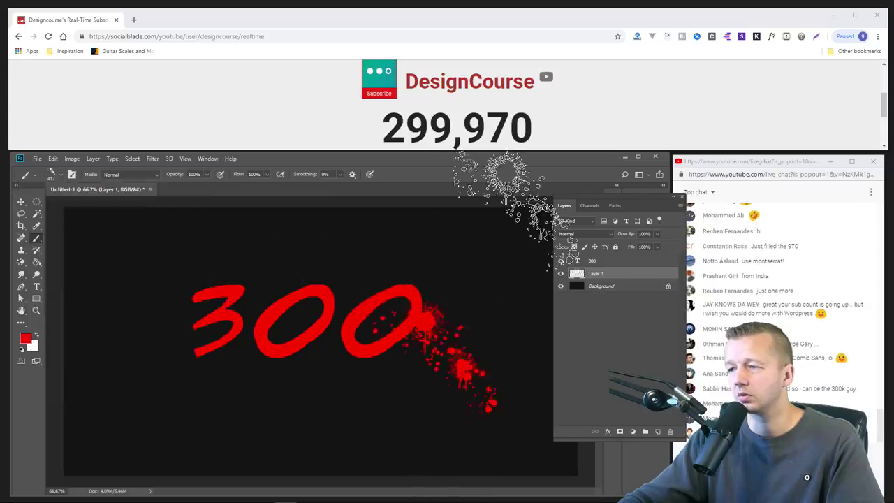
{"action": "left_click", "coordinate": [60, 176]}
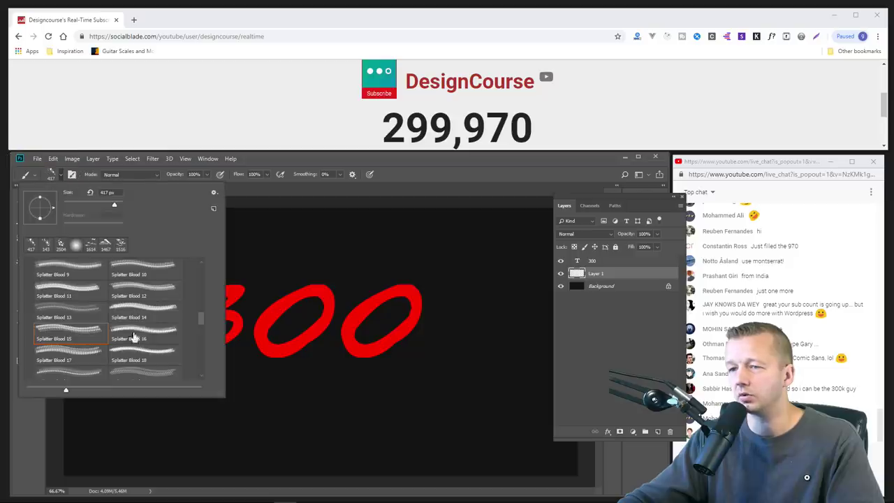
{"action": "left_click", "coordinate": [148, 333]}
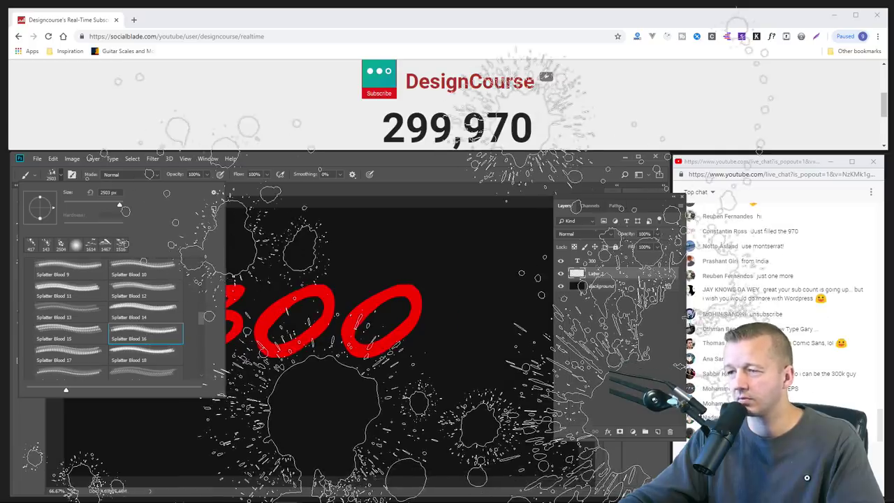
{"action": "left_click", "coordinate": [464, 163]}
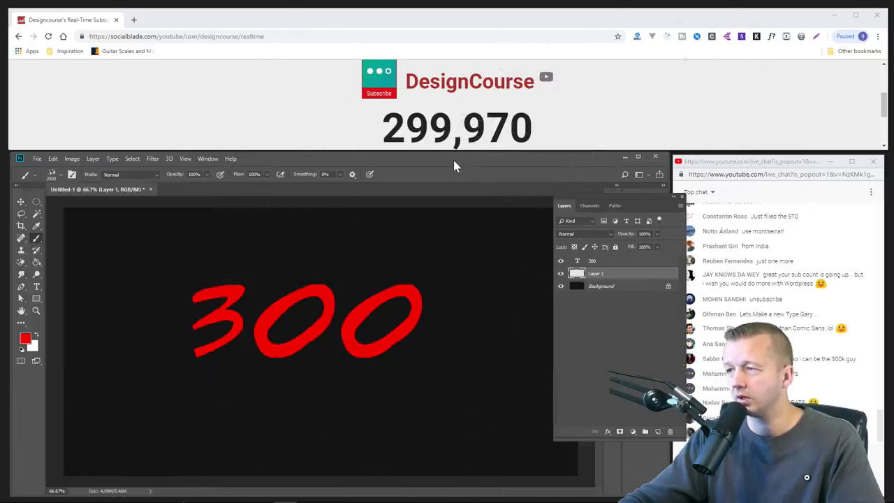
Maximize Photoshop, move the Layers panel off the canvas, and stamp a large red splatter.
{"action": "double_click", "coordinate": [453, 159]}
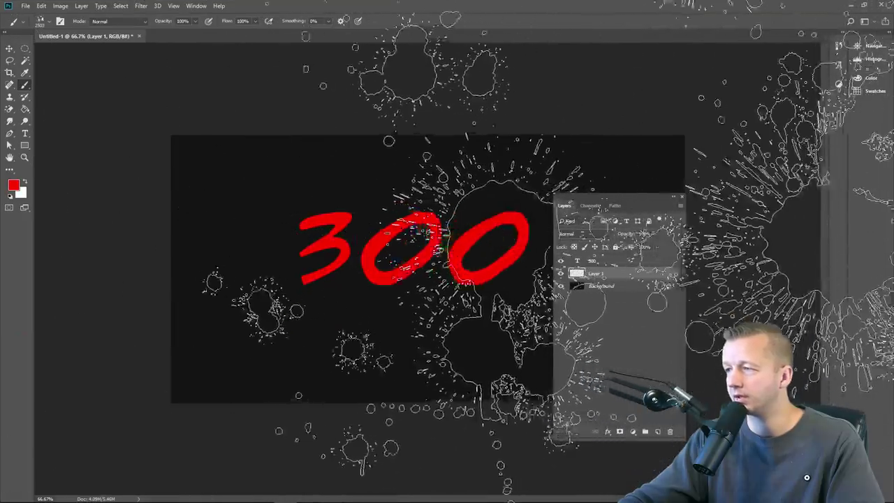
{"action": "mouse_move", "coordinate": [615, 201]}
{"action": "left_mouse_down"}
{"action": "mouse_move", "coordinate": [764, 192]}
{"action": "mouse_move", "coordinate": [755, 196]}
{"action": "left_mouse_up"}
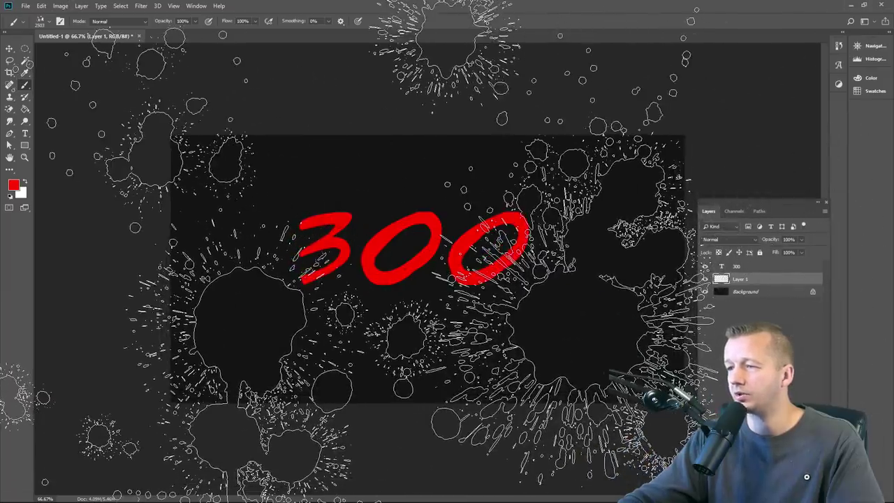
{"action": "left_click", "coordinate": [426, 279]}
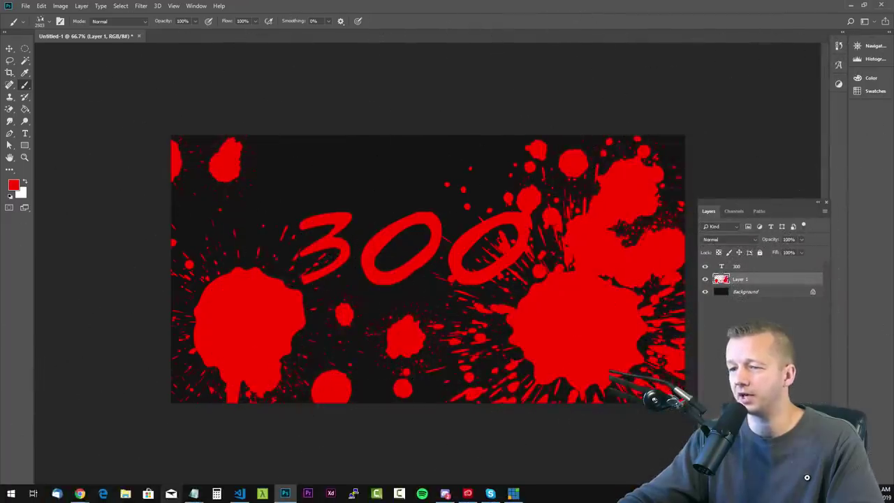
{"action": "mouse_move", "coordinate": [80, 494]}
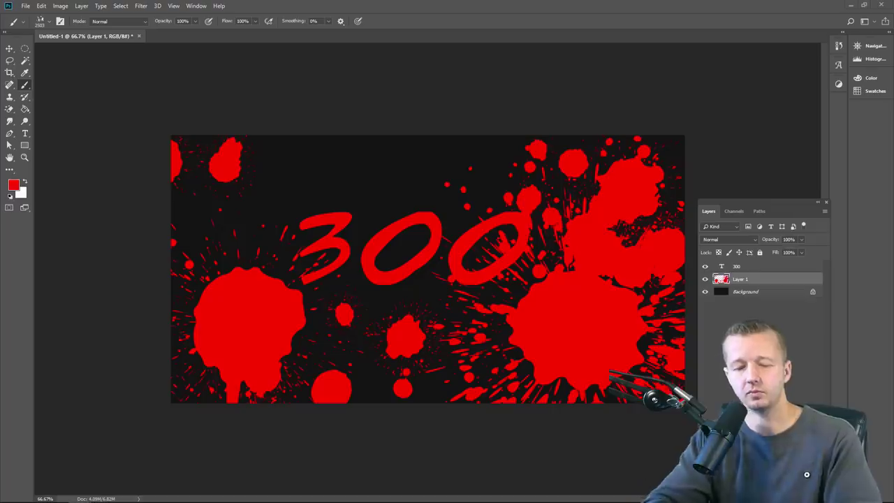
Search Google Images for 'rock texture' in a maximized Chrome window.
{"action": "key", "text": "alt+Tab"}
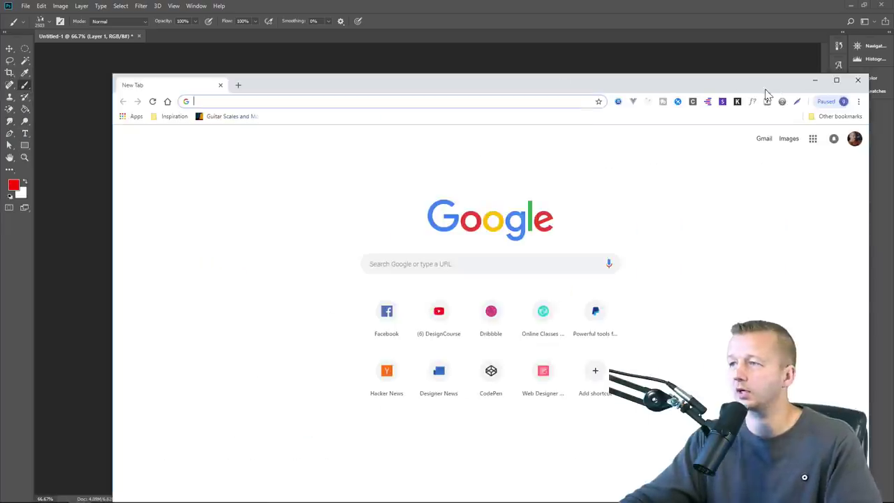
{"action": "double_click", "coordinate": [732, 86]}
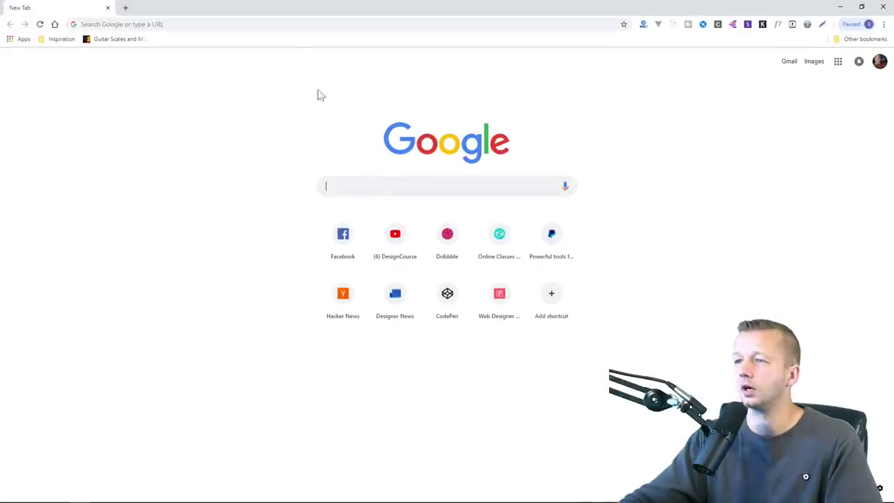
{"action": "left_click", "coordinate": [299, 26]}
{"action": "type", "text": "images.google.com"}
{"action": "key", "text": "Return"}
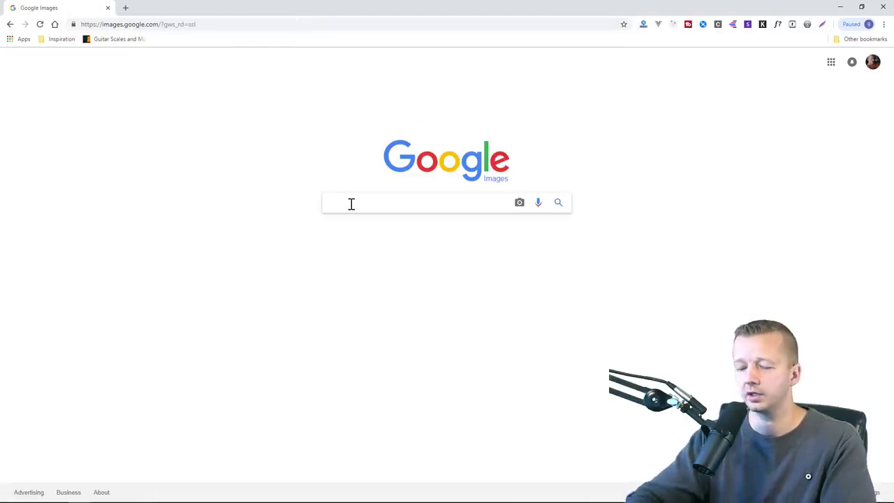
{"action": "type", "text": "rock texture"}
{"action": "key", "text": "Return"}
Filter results to Labeled for reuse with modification and Larger than 2 MP.
{"action": "left_click", "coordinate": [350, 95]}
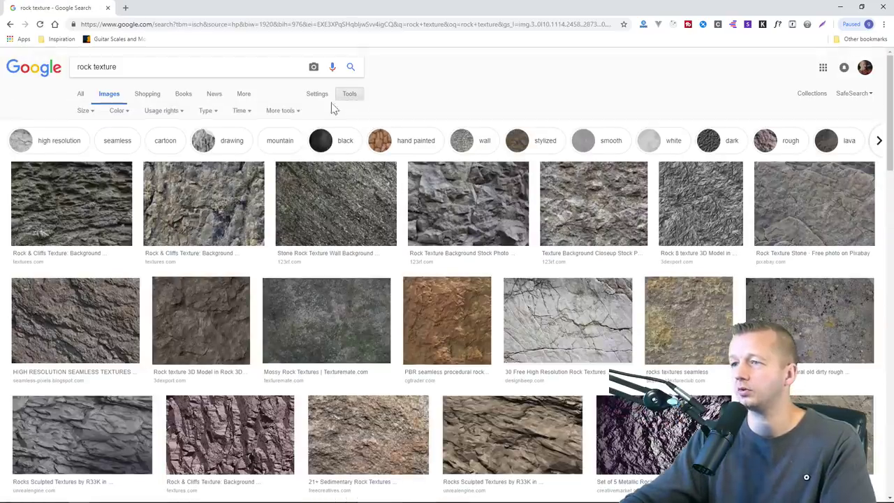
{"action": "left_click", "coordinate": [179, 114]}
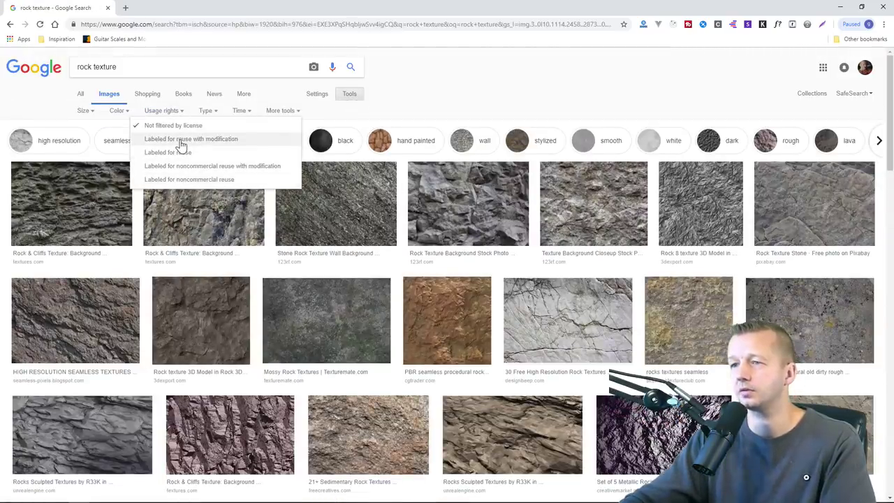
{"action": "left_click", "coordinate": [180, 139]}
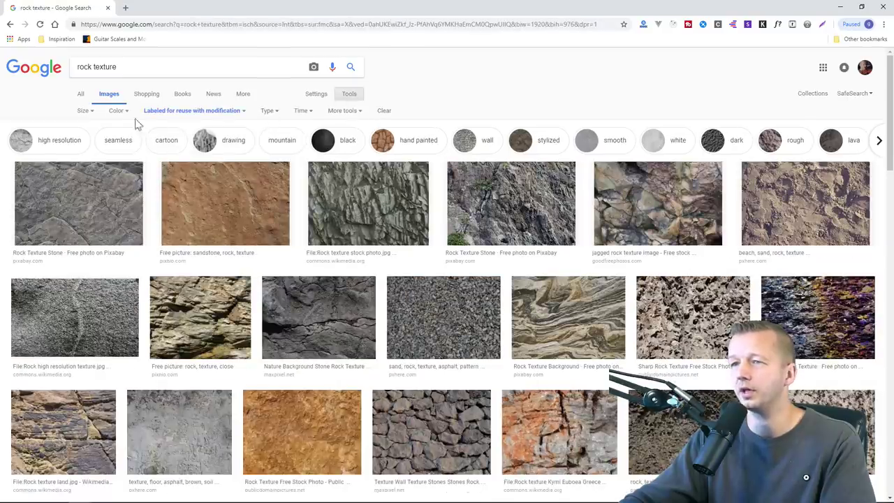
{"action": "left_click", "coordinate": [90, 113]}
{"action": "mouse_move", "coordinate": [101, 180]}
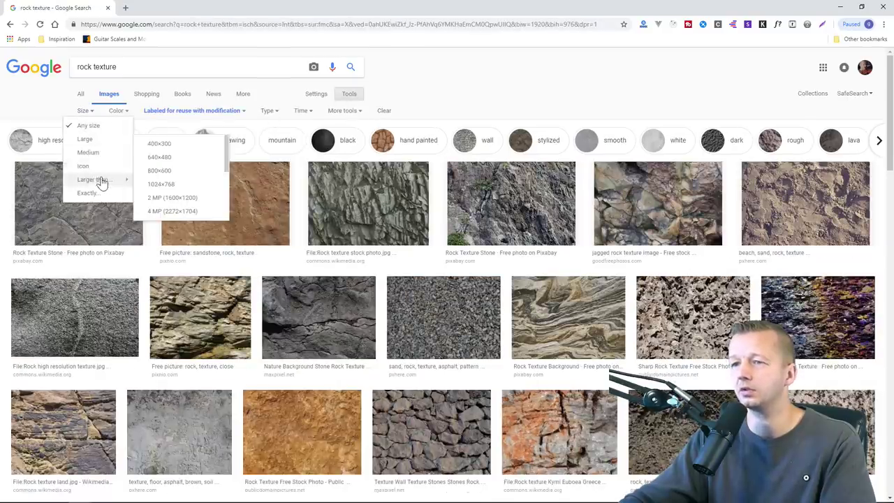
{"action": "left_click", "coordinate": [181, 200]}
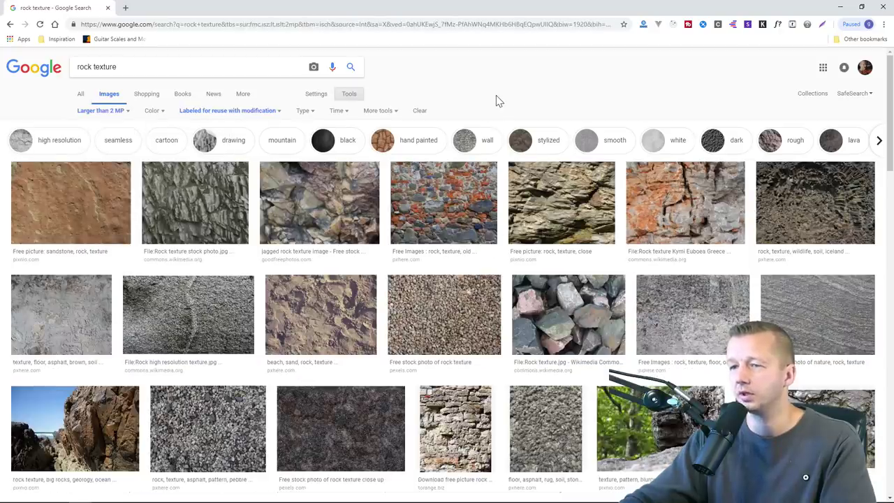
Scroll the rock texture results and preview two grey stone texture images.
{"action": "scroll", "coordinate": [468, 166], "scroll_direction": "down", "scroll_amount": 1}
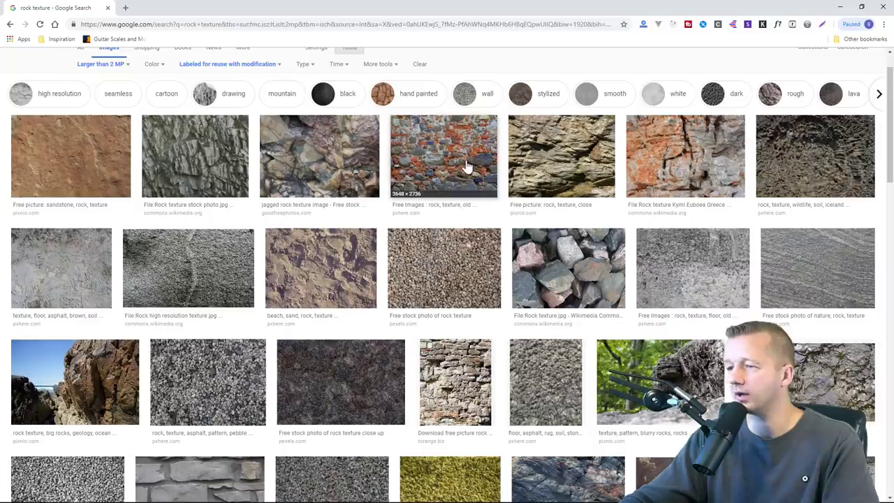
{"action": "scroll", "coordinate": [468, 165], "scroll_direction": "down", "scroll_amount": 1}
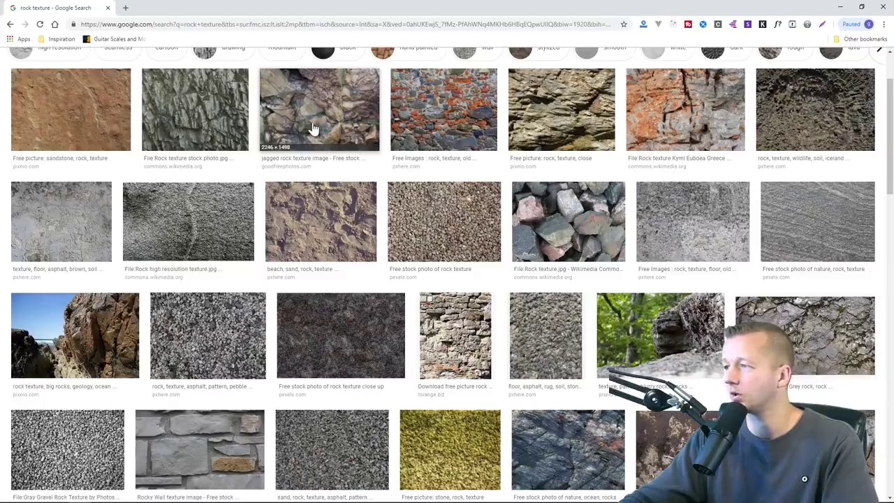
{"action": "scroll", "coordinate": [312, 128], "scroll_direction": "down", "scroll_amount": 2}
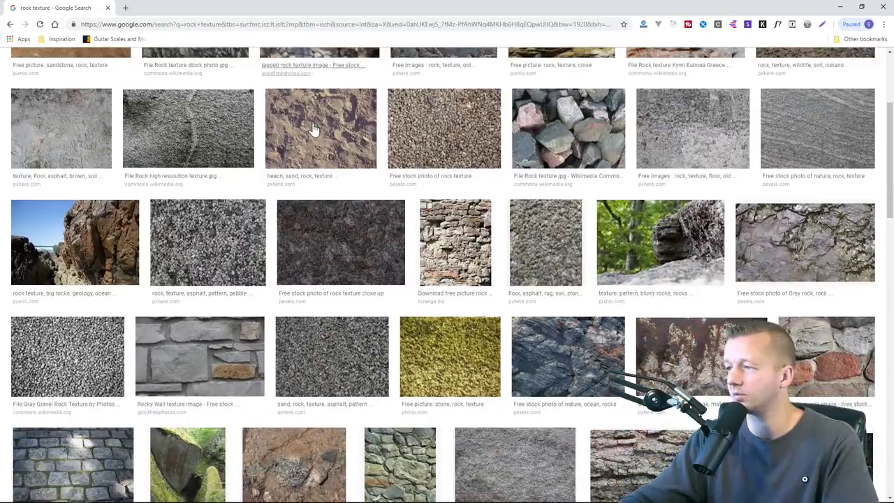
{"action": "left_click", "coordinate": [793, 245]}
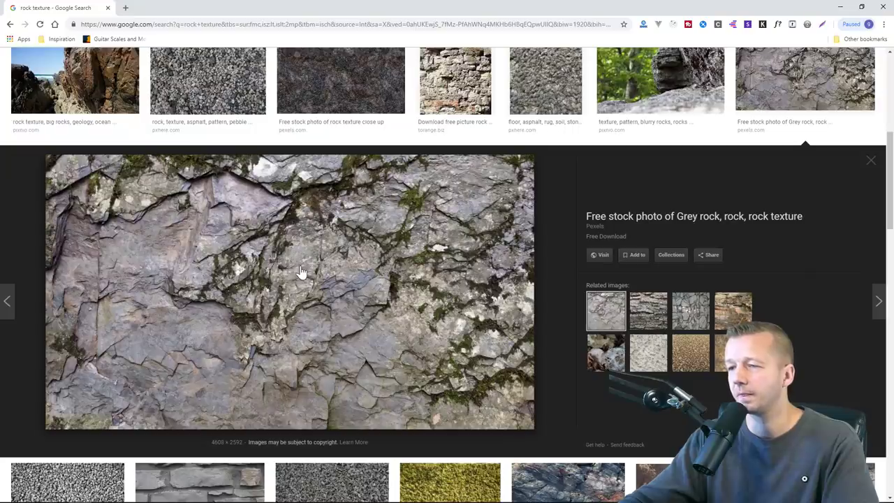
{"action": "scroll", "coordinate": [304, 274], "scroll_direction": "down", "scroll_amount": 5}
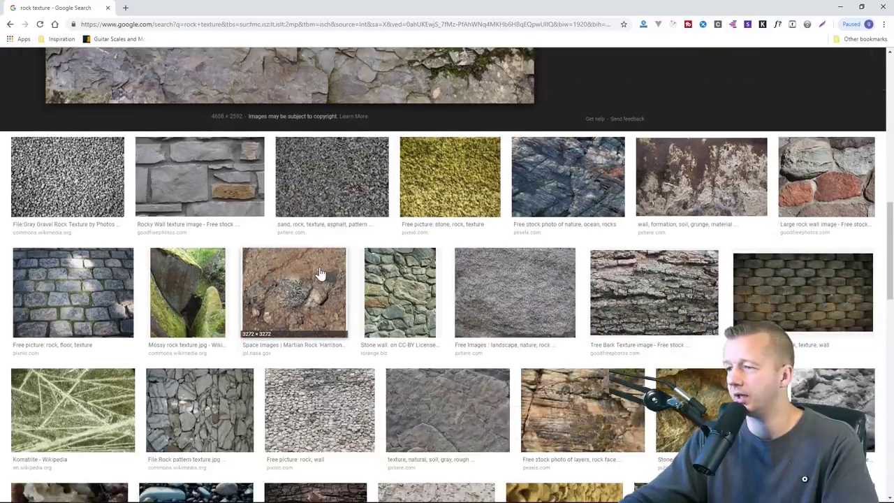
{"action": "scroll", "coordinate": [320, 272], "scroll_direction": "down", "scroll_amount": 1}
{"action": "left_click", "coordinate": [484, 382]}
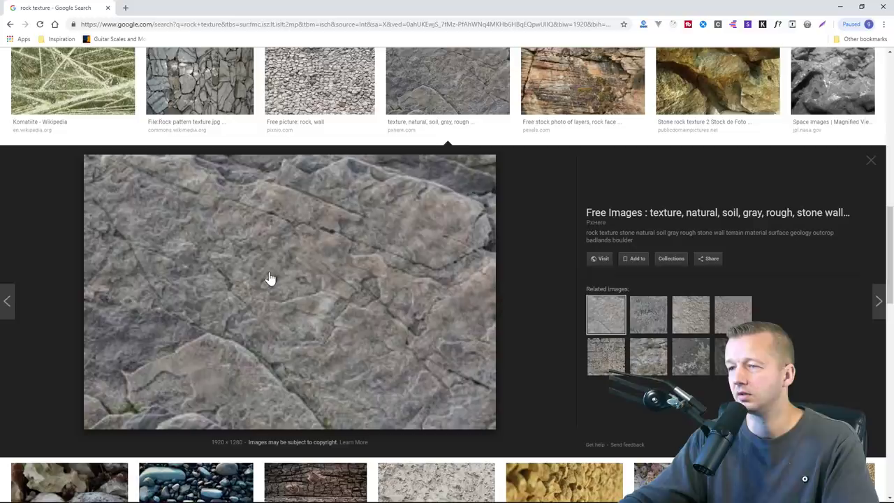
Open the stone photo's pxhere source page, attempt the download, then return to the results.
{"action": "right_click", "coordinate": [375, 261]}
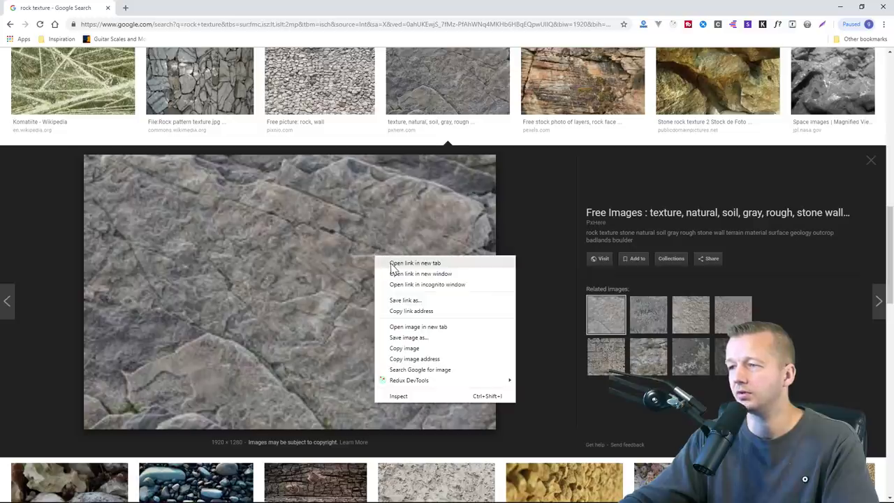
{"action": "left_click", "coordinate": [391, 269]}
{"action": "left_click", "coordinate": [158, 8]}
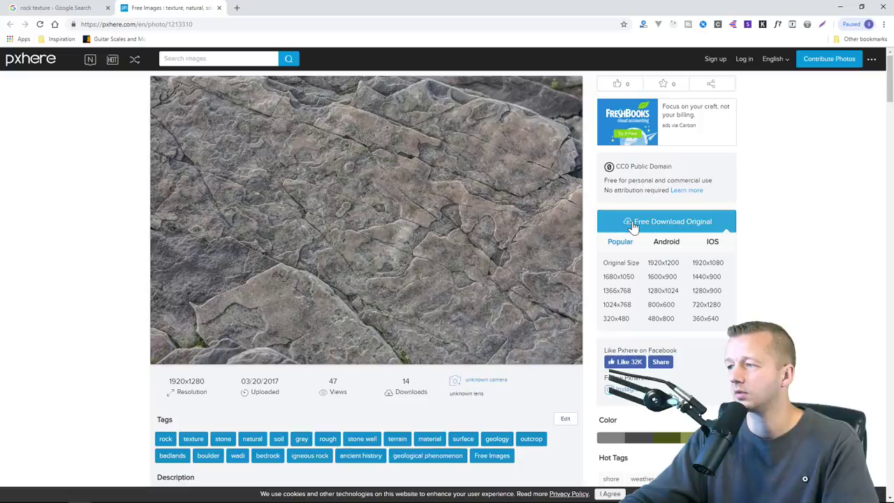
{"action": "left_click", "coordinate": [632, 224]}
{"action": "left_click", "coordinate": [461, 144]}
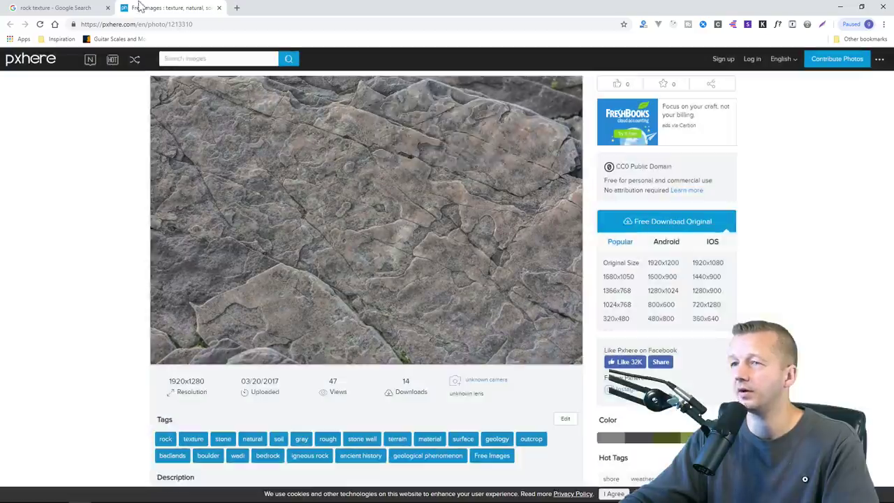
{"action": "left_click", "coordinate": [62, 7]}
Check the live subscriber counter and minimize it again.
{"action": "scroll", "coordinate": [211, 259], "scroll_direction": "up", "scroll_amount": 3}
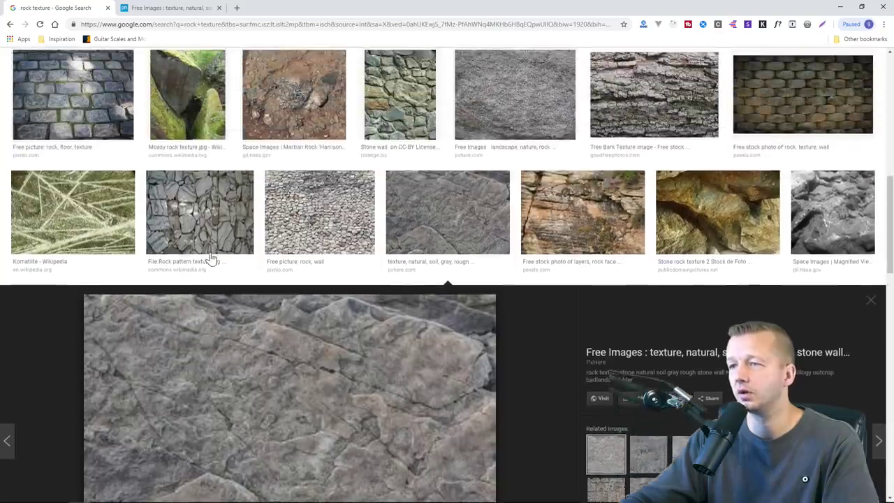
{"action": "scroll", "coordinate": [424, 312], "scroll_direction": "up", "scroll_amount": 4}
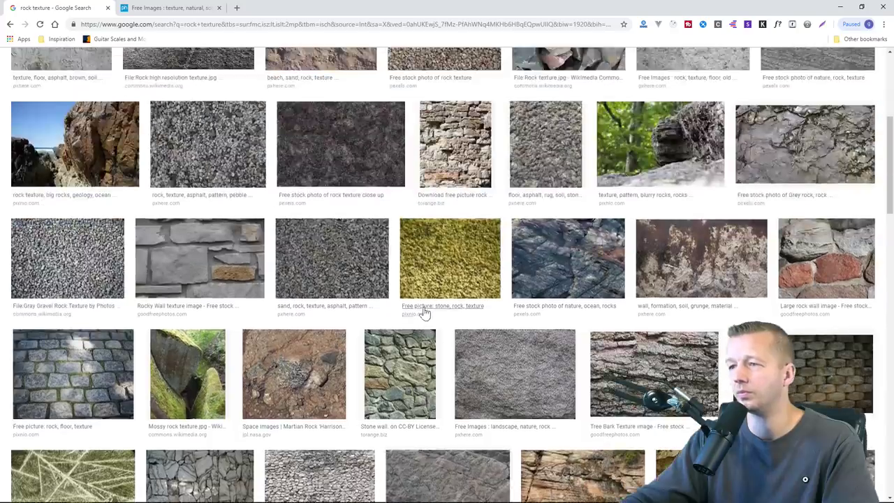
{"action": "scroll", "coordinate": [540, 282], "scroll_direction": "down", "scroll_amount": 1}
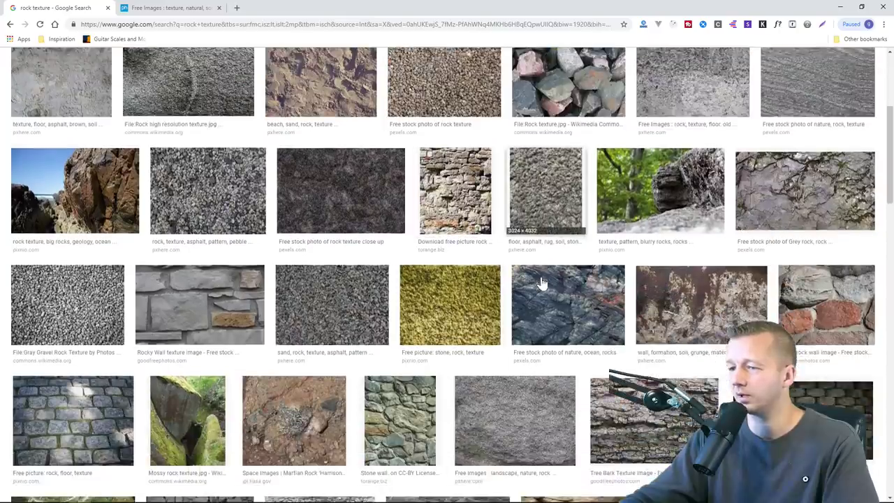
{"action": "scroll", "coordinate": [569, 288], "scroll_direction": "up", "scroll_amount": 3}
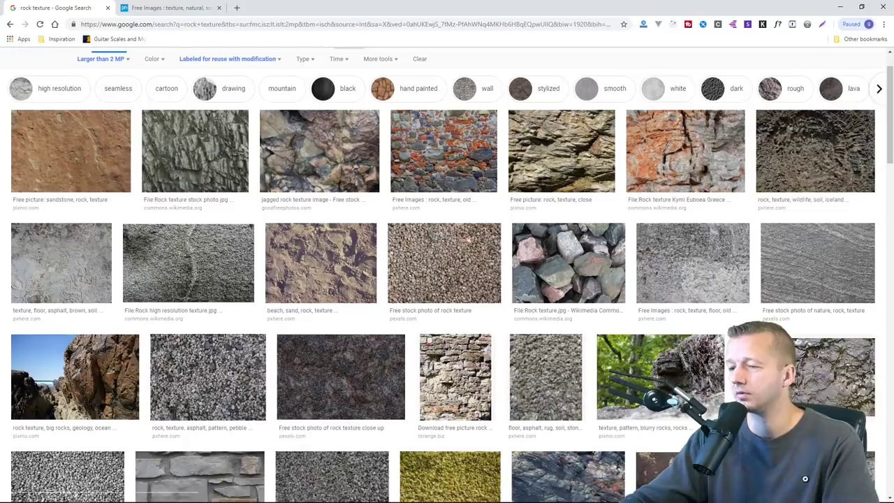
{"action": "mouse_move", "coordinate": [79, 493]}
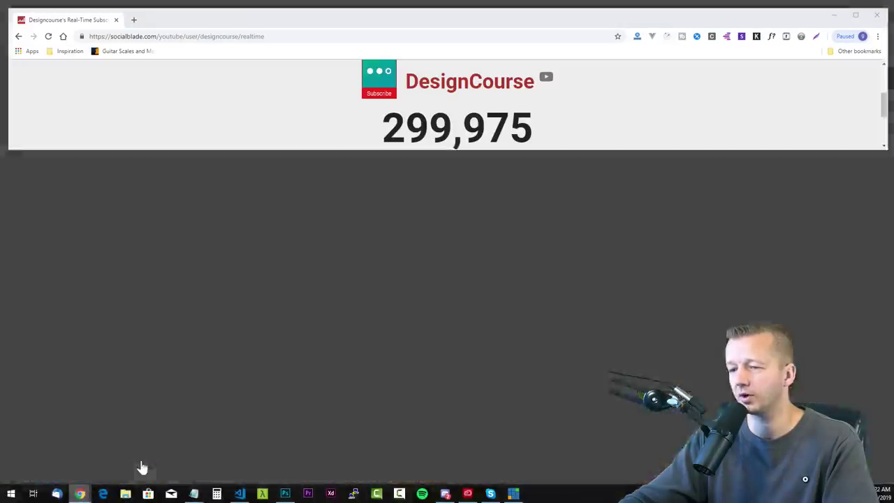
{"action": "left_click", "coordinate": [142, 467]}
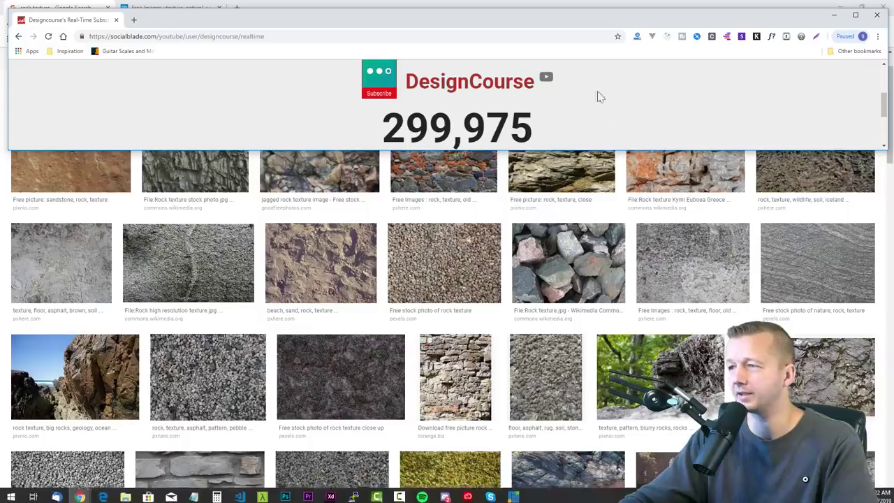
{"action": "left_click", "coordinate": [836, 18]}
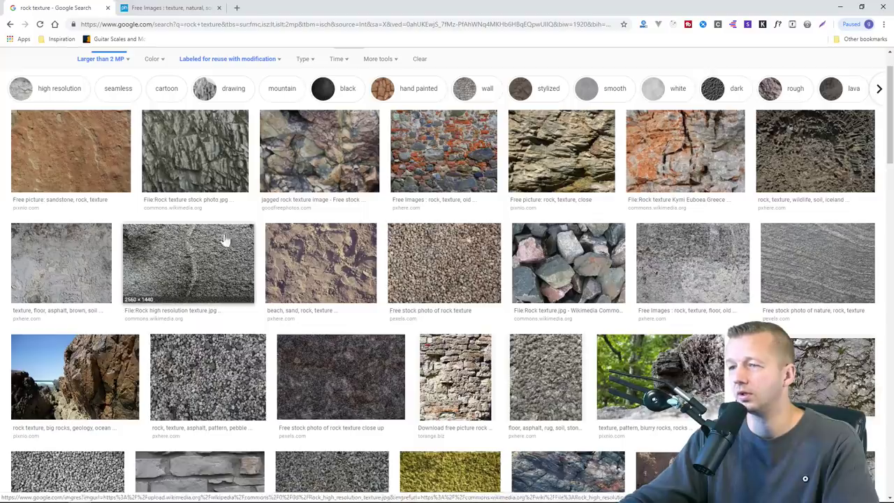
Open the grey rock texture preview and copy the image.
{"action": "scroll", "coordinate": [272, 266], "scroll_direction": "up", "scroll_amount": 1}
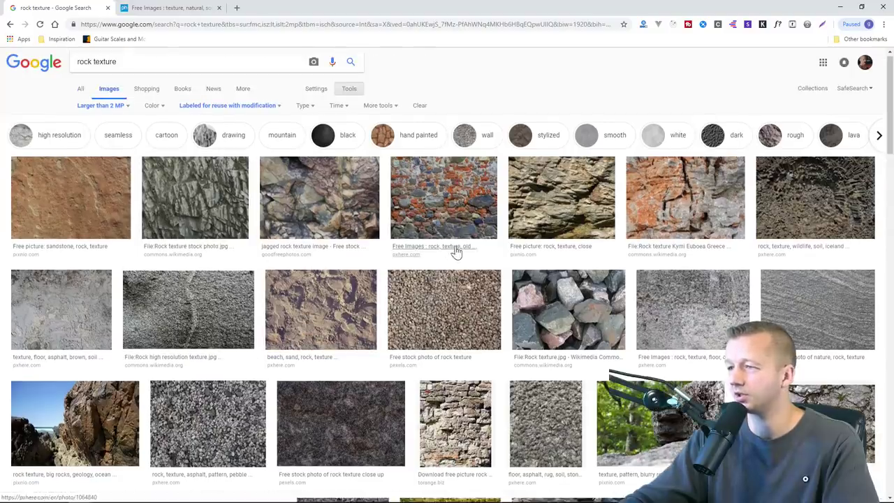
{"action": "scroll", "coordinate": [473, 258], "scroll_direction": "down", "scroll_amount": 2}
{"action": "scroll", "coordinate": [472, 258], "scroll_direction": "down", "scroll_amount": 2}
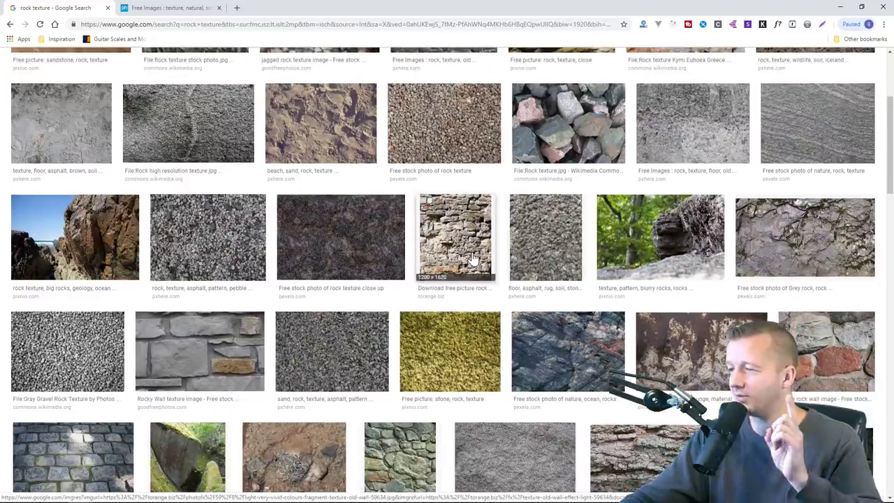
{"action": "left_click", "coordinate": [802, 240]}
{"action": "right_click", "coordinate": [220, 257]}
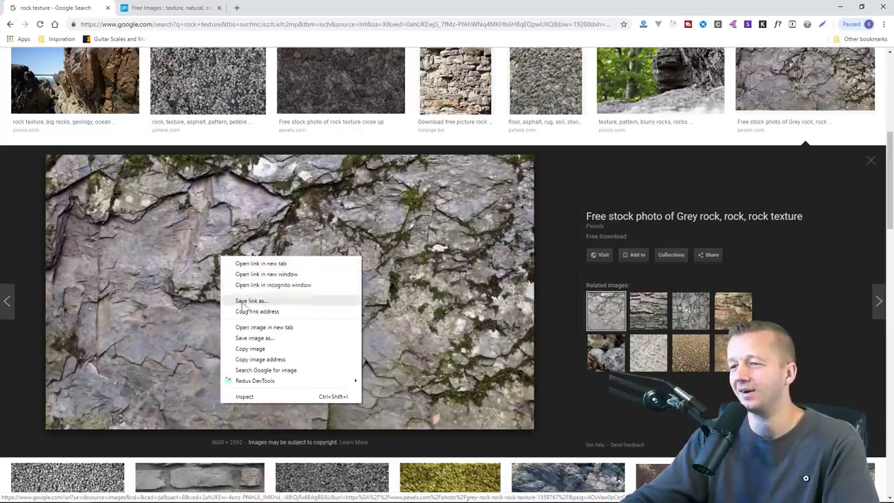
{"action": "left_click", "coordinate": [250, 348]}
Restore Photoshop beside the live chat and drag the floating Layers panel to the top-right.
{"action": "key", "text": "alt+Tab"}
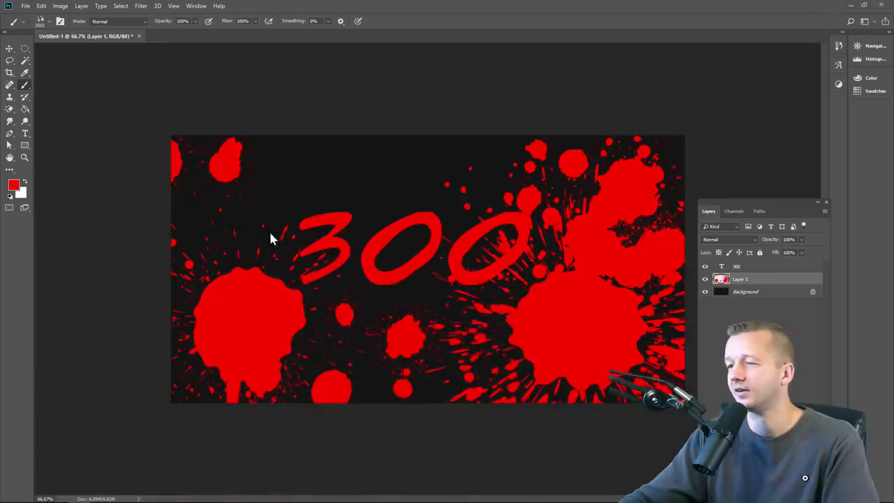
{"action": "double_click", "coordinate": [412, 6]}
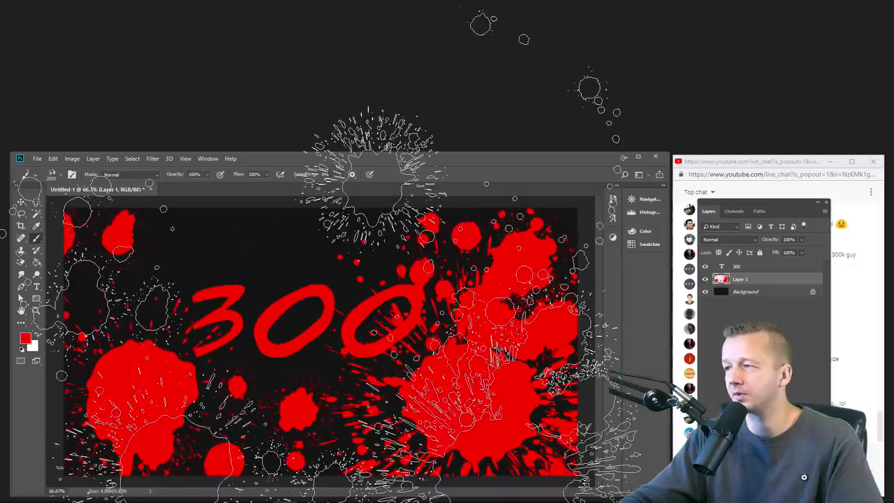
{"action": "left_click", "coordinate": [771, 164]}
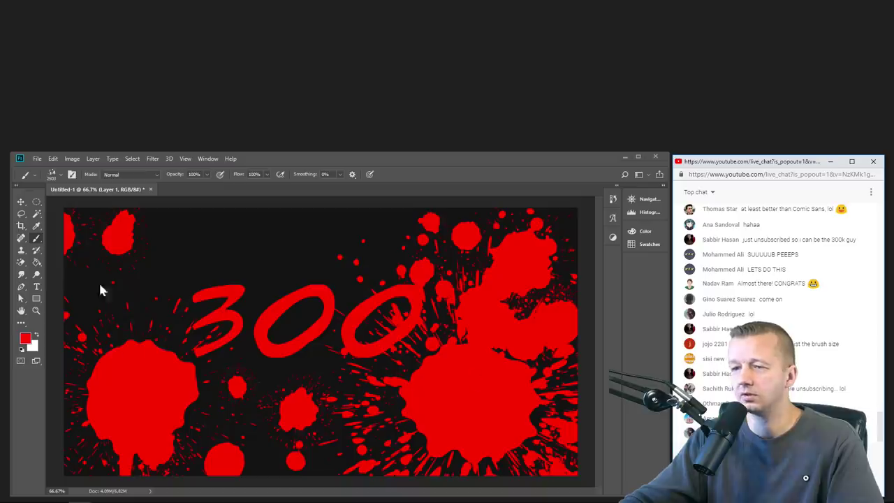
{"action": "left_click", "coordinate": [21, 206]}
{"action": "left_click", "coordinate": [21, 202]}
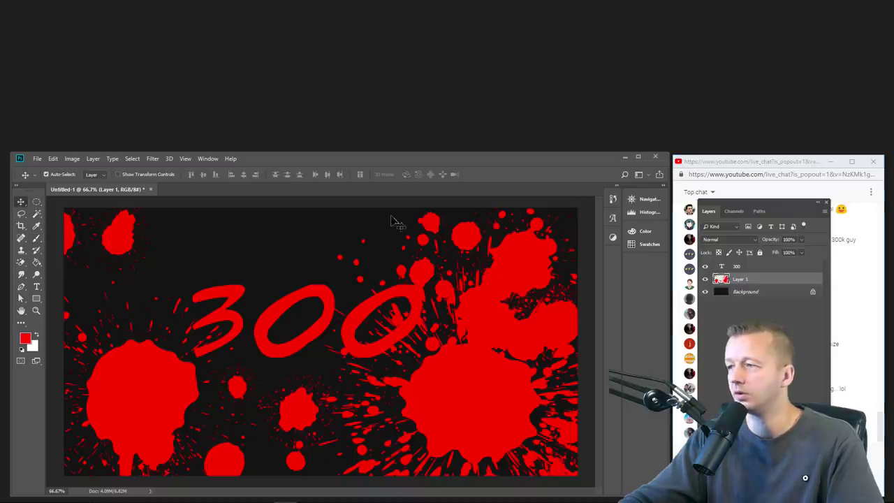
{"action": "left_click_drag", "start_coordinate": [758, 204], "coordinate": [787, 55]}
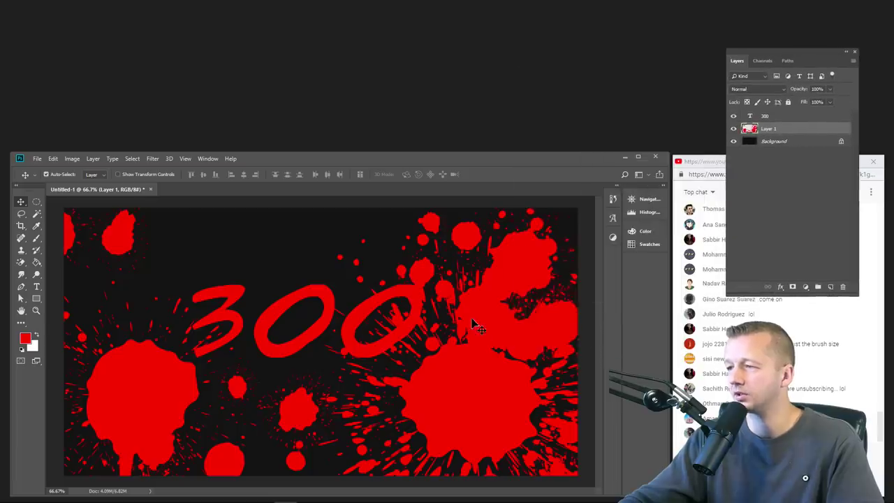
Paste the rock photo above Background and scale it to about 84%.
{"action": "left_click", "coordinate": [772, 141]}
{"action": "key", "text": "ctrl+v"}
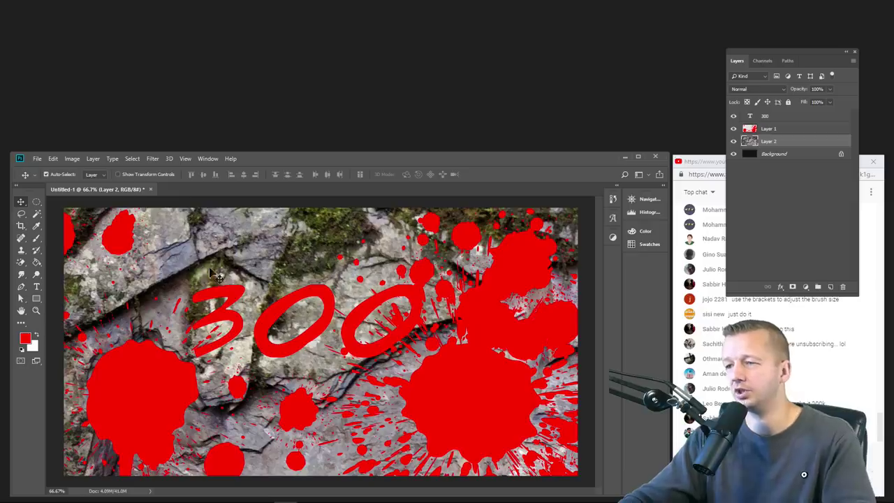
{"action": "key", "text": "ctrl+t"}
{"action": "left_click_drag", "start_coordinate": [63, 209], "coordinate": [89, 238]}
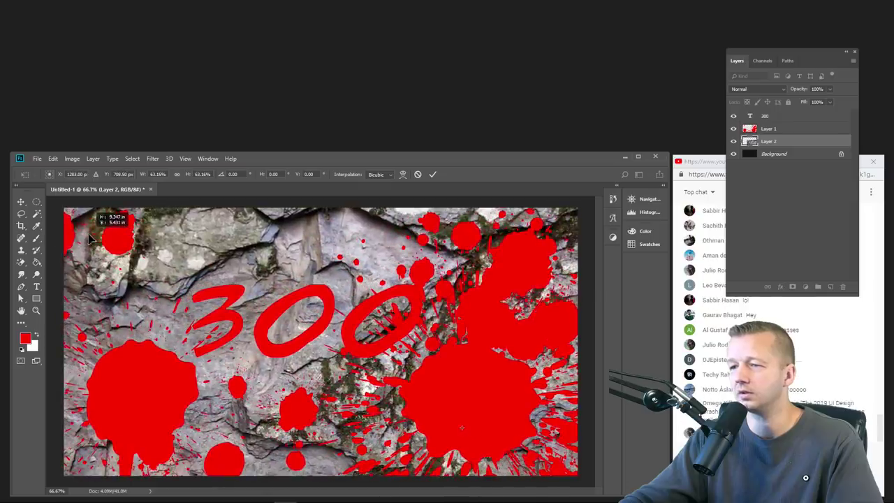
{"action": "left_click", "coordinate": [21, 202]}
Desaturate the rock layer and lower its opacity to 41%.
{"action": "left_click", "coordinate": [73, 159]}
{"action": "mouse_move", "coordinate": [88, 181]}
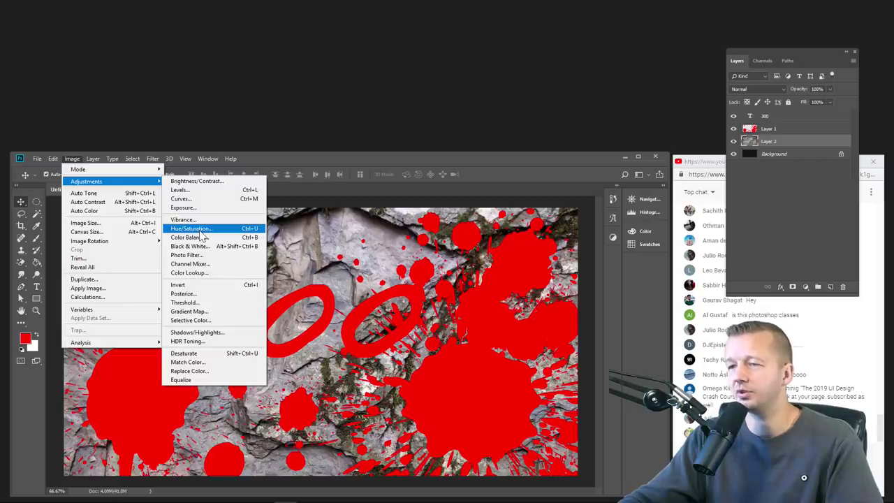
{"action": "left_click", "coordinate": [185, 353]}
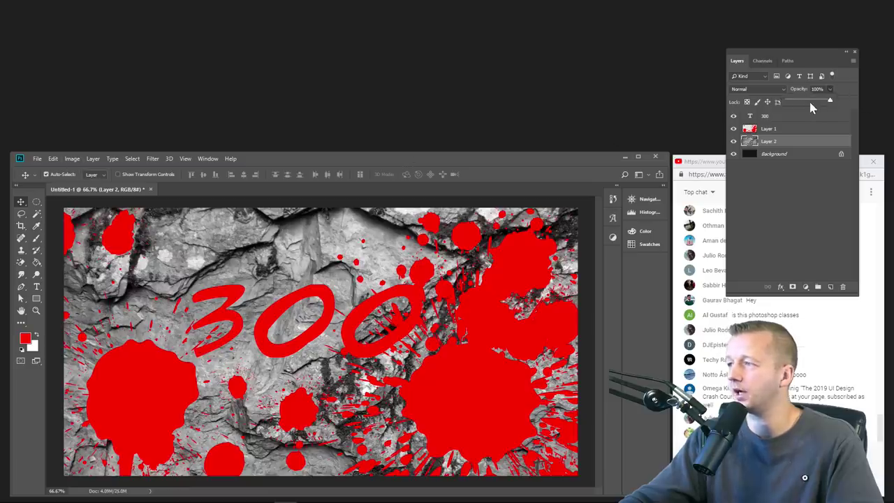
{"action": "mouse_move", "coordinate": [811, 106]}
{"action": "left_mouse_down"}
{"action": "mouse_move", "coordinate": [799, 103]}
{"action": "mouse_move", "coordinate": [807, 103]}
{"action": "left_mouse_up"}
Set the Layer 1 splatters to Color blend mode and nudge them down-right.
{"action": "left_click", "coordinate": [451, 403]}
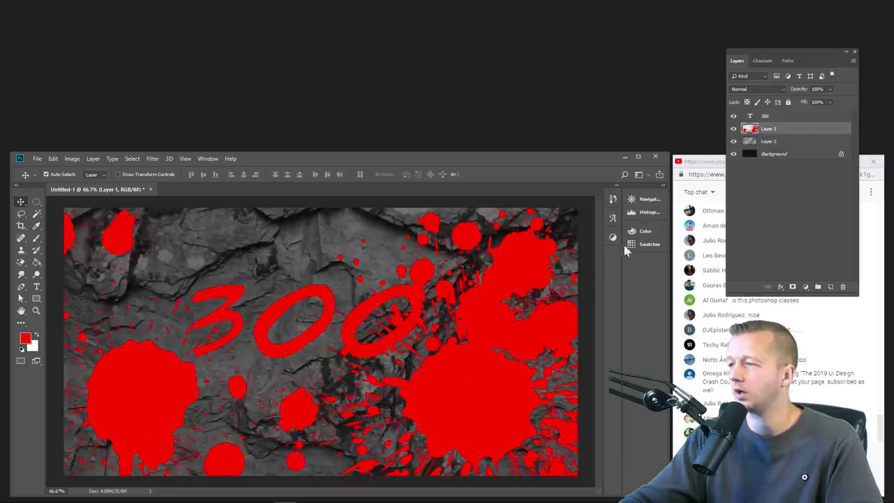
{"action": "left_click", "coordinate": [762, 89]}
{"action": "left_click", "coordinate": [753, 119]}
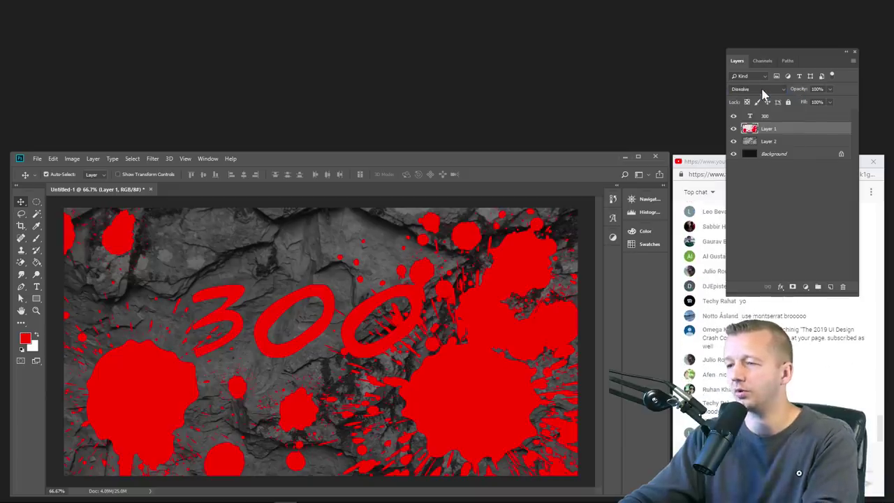
{"action": "scroll", "coordinate": [764, 94], "scroll_direction": "down", "scroll_amount": 4}
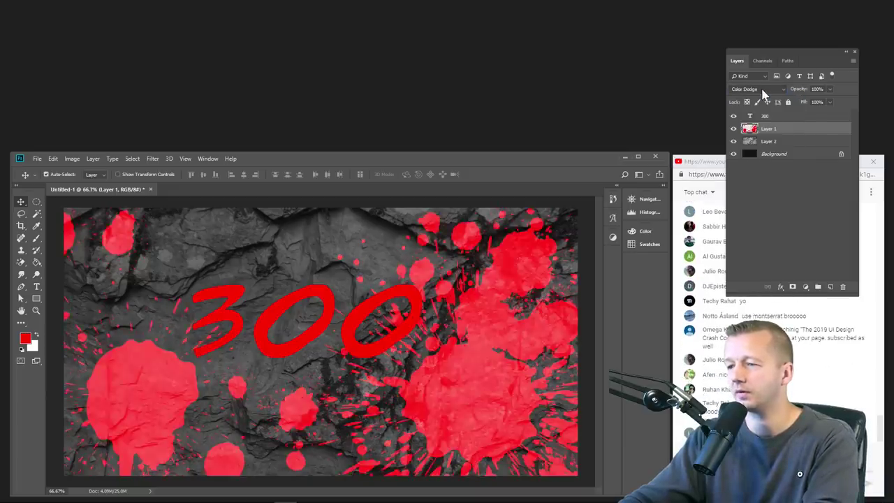
{"action": "scroll", "coordinate": [763, 94], "scroll_direction": "down", "scroll_amount": 2}
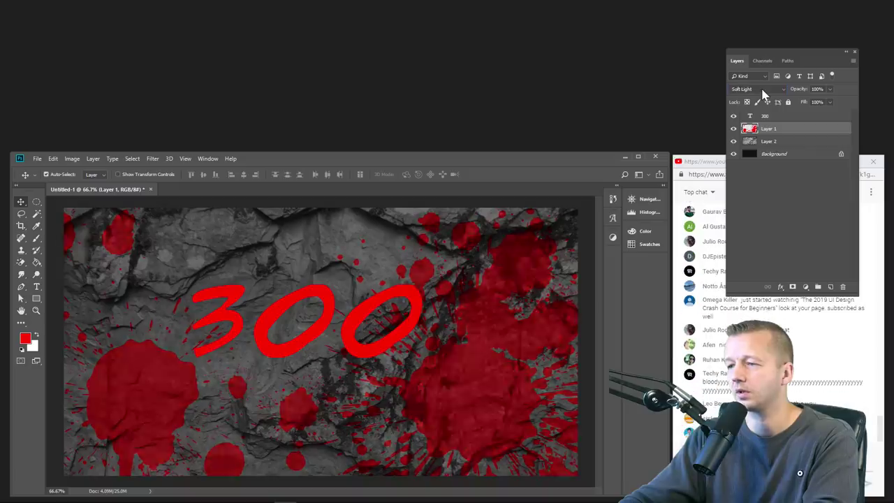
{"action": "scroll", "coordinate": [763, 93], "scroll_direction": "down", "scroll_amount": 2}
{"action": "scroll", "coordinate": [763, 93], "scroll_direction": "down", "scroll_amount": 9}
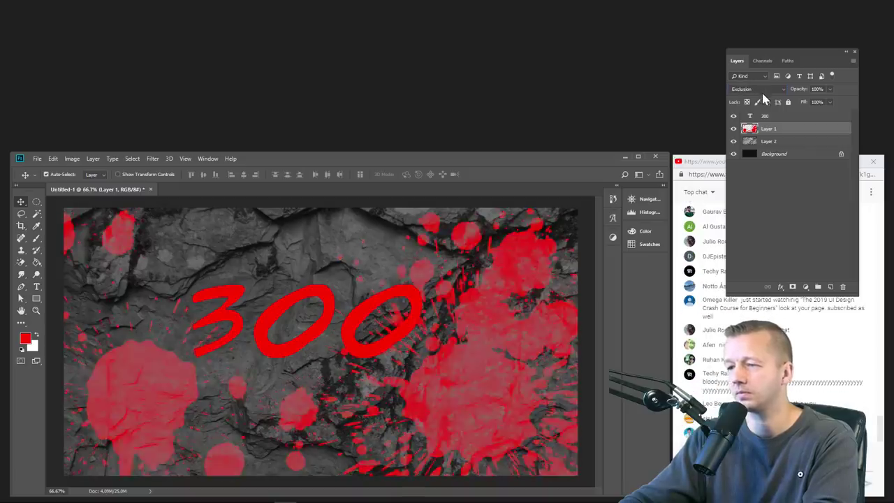
{"action": "scroll", "coordinate": [761, 91], "scroll_direction": "up", "scroll_amount": 3}
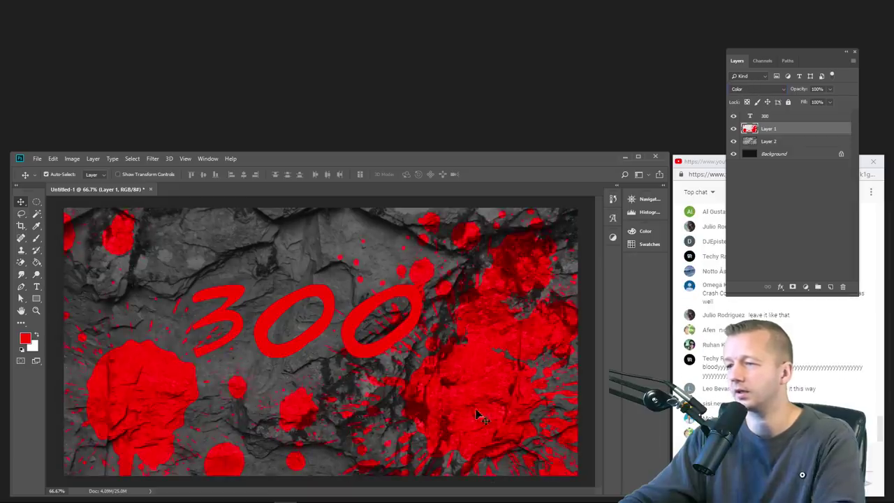
{"action": "mouse_move", "coordinate": [478, 399]}
{"action": "left_mouse_down"}
{"action": "mouse_move", "coordinate": [457, 419]}
{"action": "mouse_move", "coordinate": [506, 447]}
{"action": "mouse_move", "coordinate": [308, 447]}
{"action": "mouse_move", "coordinate": [122, 358]}
{"action": "mouse_move", "coordinate": [115, 317]}
{"action": "mouse_move", "coordinate": [234, 241]}
{"action": "mouse_move", "coordinate": [520, 353]}
{"action": "mouse_move", "coordinate": [454, 489]}
{"action": "mouse_move", "coordinate": [349, 419]}
{"action": "mouse_move", "coordinate": [467, 394]}
{"action": "mouse_move", "coordinate": [482, 401]}
{"action": "left_mouse_up"}
Select the rock texture layer, Layer 2, after a quick look at the live subscriber count.
{"action": "left_click", "coordinate": [216, 239]}
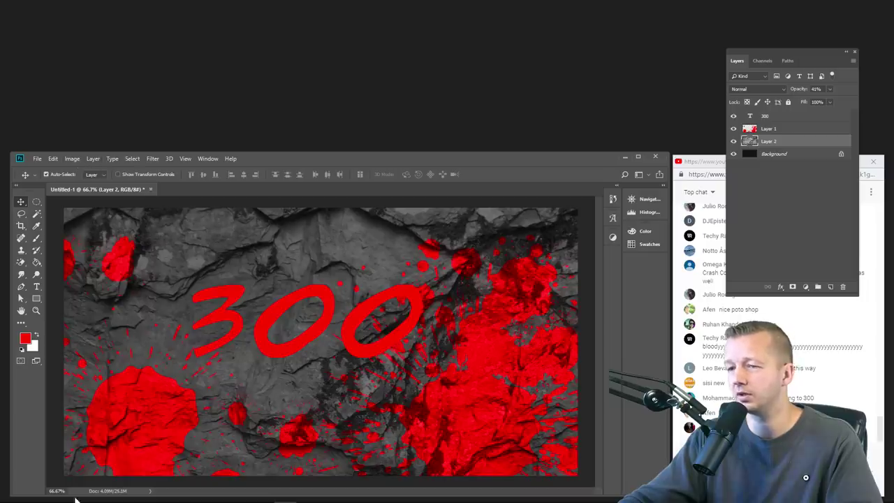
{"action": "mouse_move", "coordinate": [79, 494]}
{"action": "left_click", "coordinate": [159, 461]}
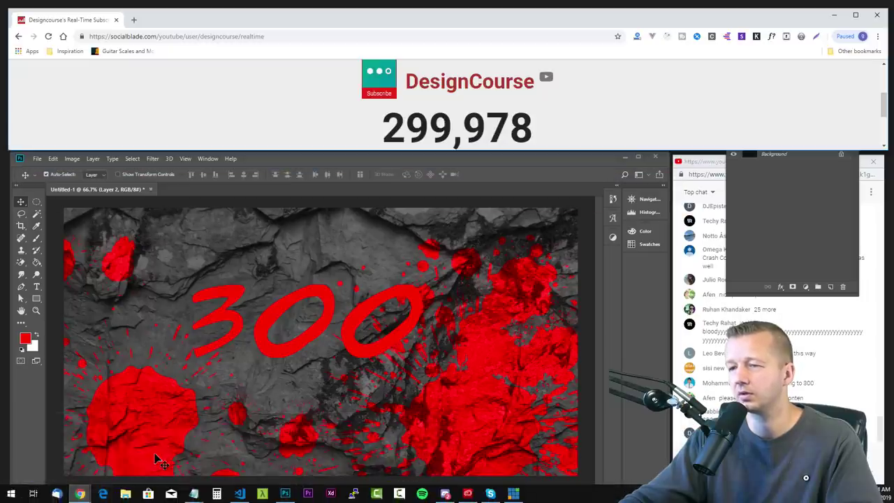
{"action": "left_click", "coordinate": [145, 210]}
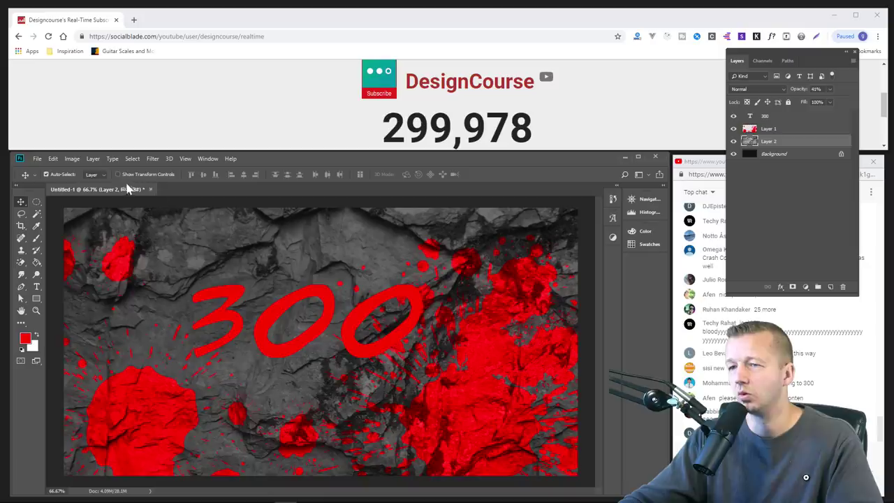
Darken Layer 2 with Brightness -83 and Contrast raised near maximum.
{"action": "left_click", "coordinate": [72, 158]}
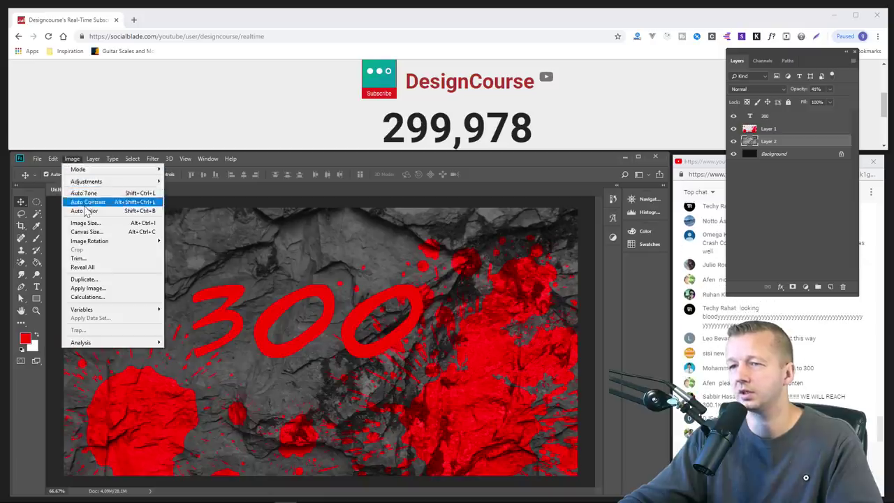
{"action": "mouse_move", "coordinate": [86, 183]}
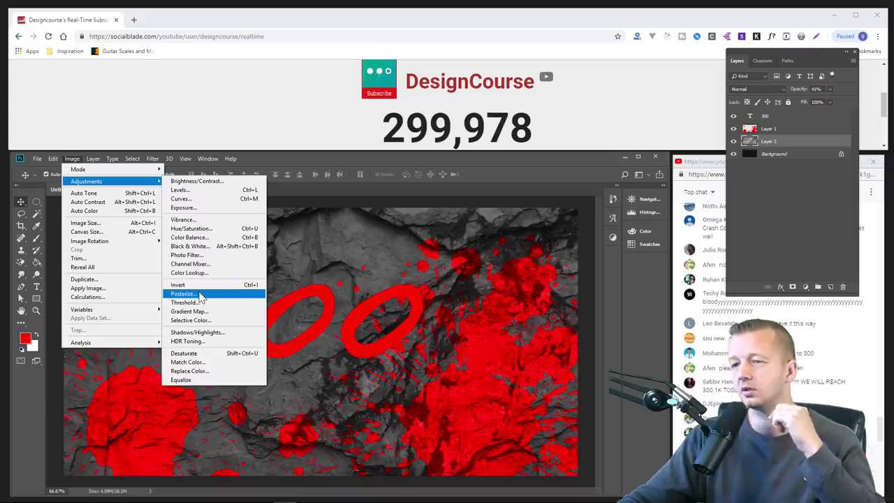
{"action": "left_click", "coordinate": [185, 183]}
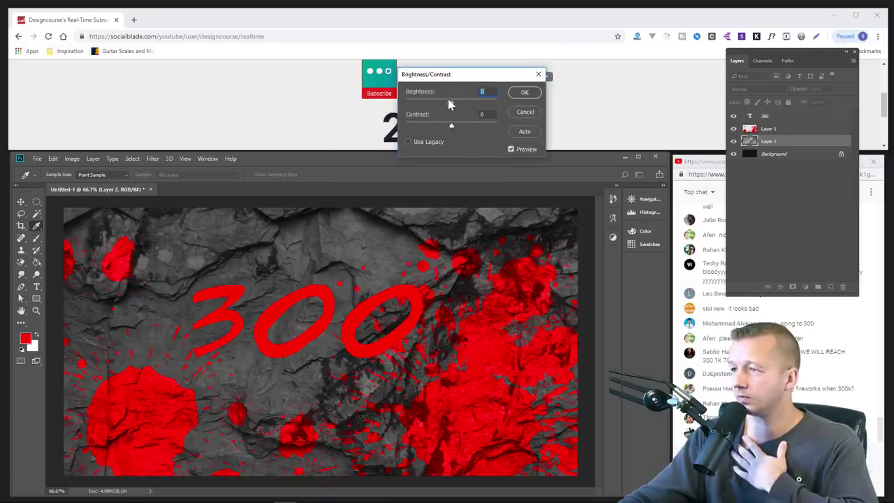
{"action": "left_click_drag", "start_coordinate": [449, 103], "coordinate": [426, 103]}
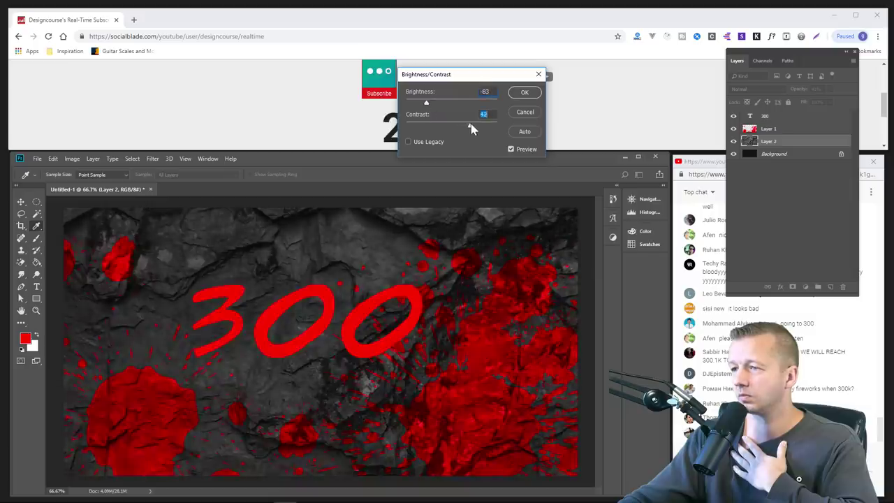
{"action": "left_click_drag", "start_coordinate": [473, 129], "coordinate": [496, 130]}
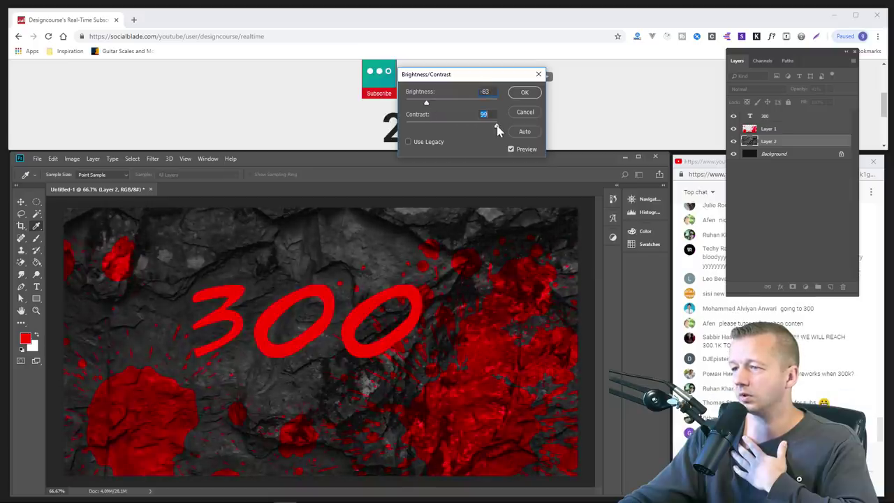
{"action": "left_click", "coordinate": [525, 94]}
{"action": "left_click", "coordinate": [72, 159]}
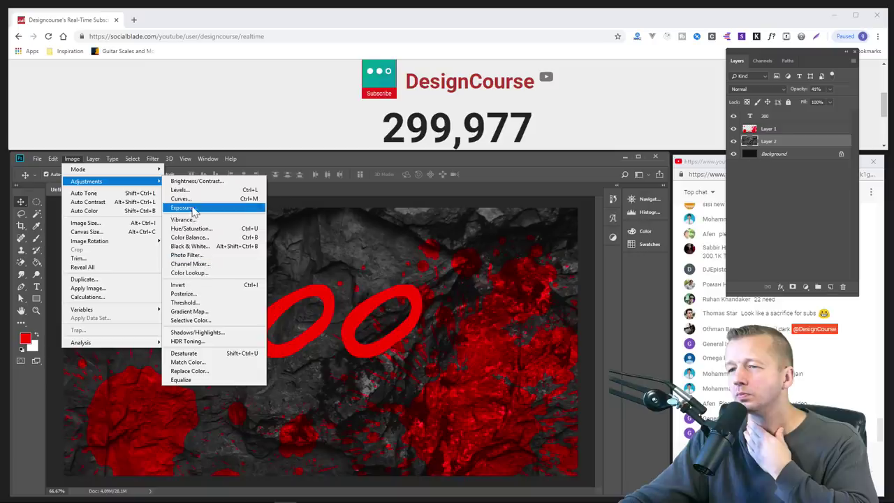
Apply Levels with a black input of 44 to deepen the rock texture's shadows.
{"action": "left_click", "coordinate": [180, 190]}
{"action": "left_click_drag", "start_coordinate": [403, 106], "coordinate": [485, 108]}
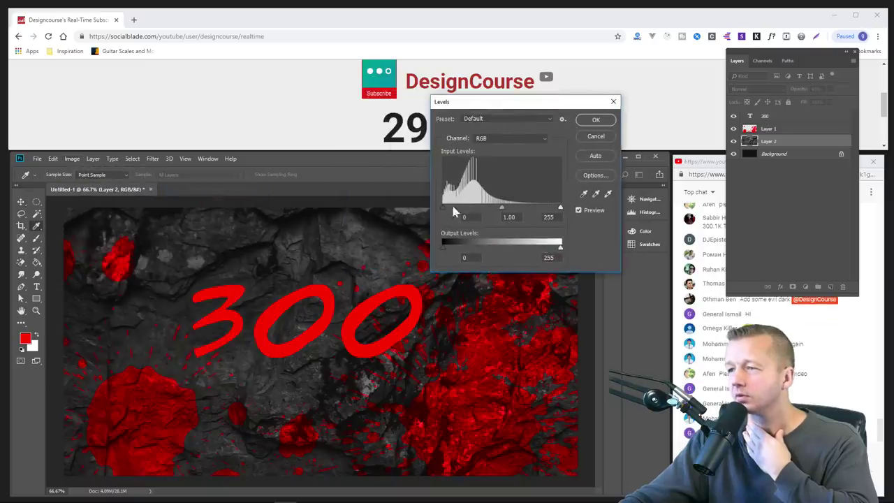
{"action": "left_click_drag", "start_coordinate": [446, 208], "coordinate": [467, 213]}
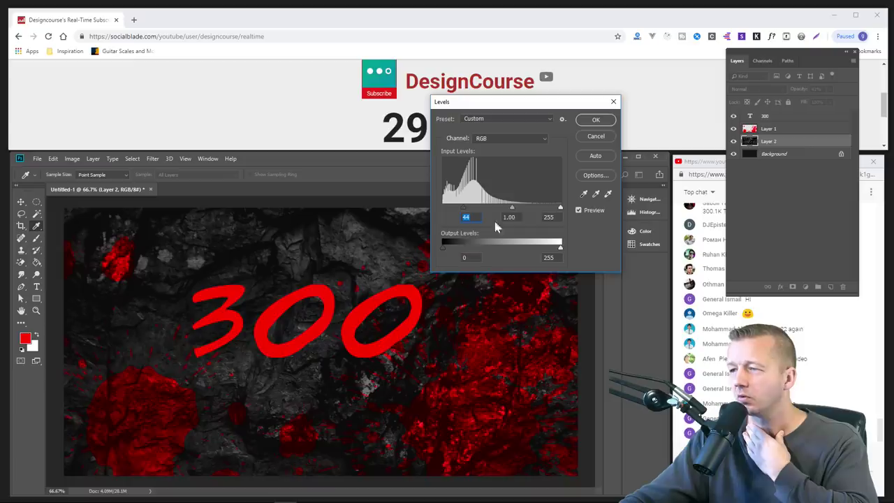
{"action": "mouse_move", "coordinate": [512, 209]}
{"action": "left_mouse_down"}
{"action": "mouse_move", "coordinate": [501, 208]}
{"action": "mouse_move", "coordinate": [520, 213]}
{"action": "left_mouse_up"}
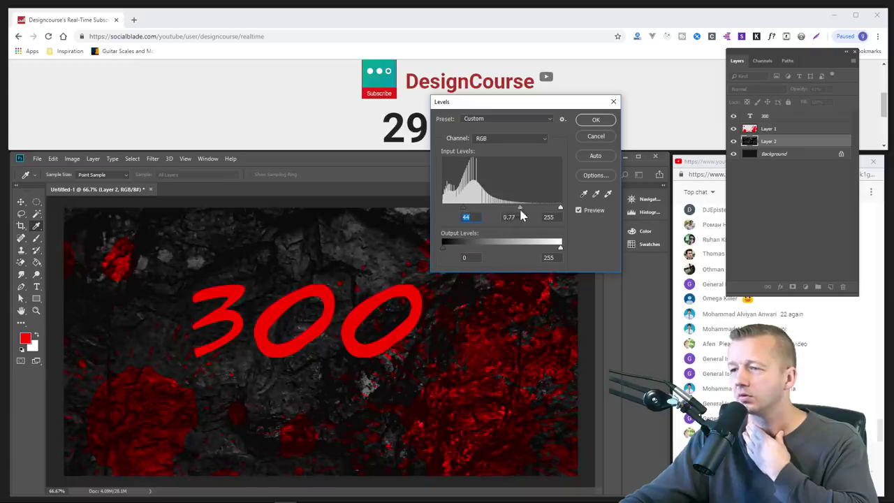
{"action": "left_click", "coordinate": [595, 119]}
Move the red 300 text slightly right and down.
{"action": "key", "text": "v"}
{"action": "left_click_drag", "start_coordinate": [358, 299], "coordinate": [381, 336]}
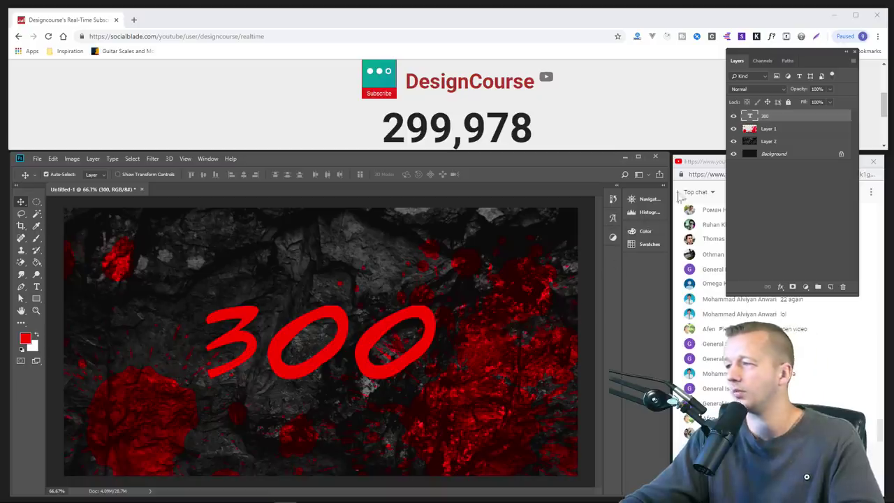
{"action": "left_click", "coordinate": [783, 130]}
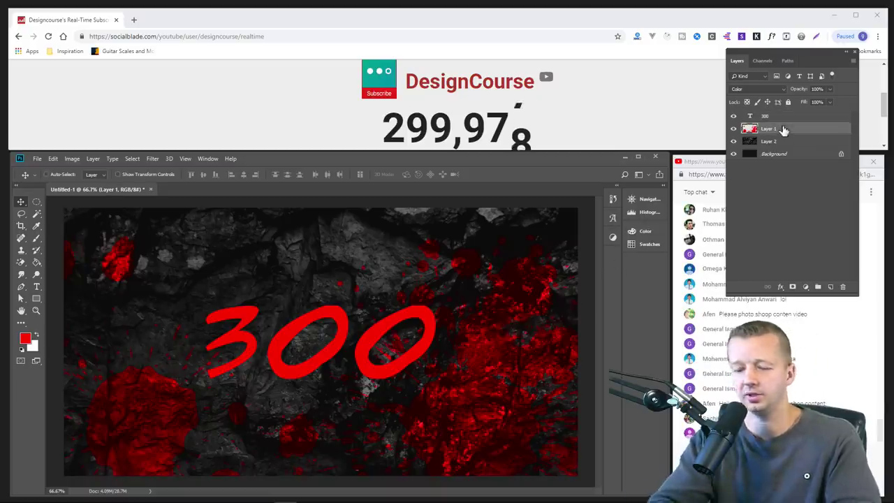
On a new layer, paint red splatter near the bottom with the Splatter Blood 18 brush.
{"action": "key", "text": "ctrl+shift+n"}
{"action": "key", "text": "Return"}
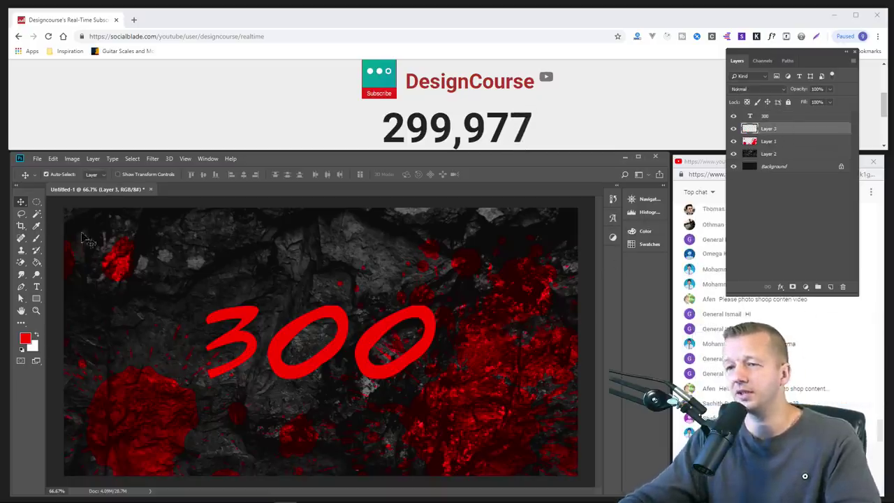
{"action": "left_click", "coordinate": [37, 239]}
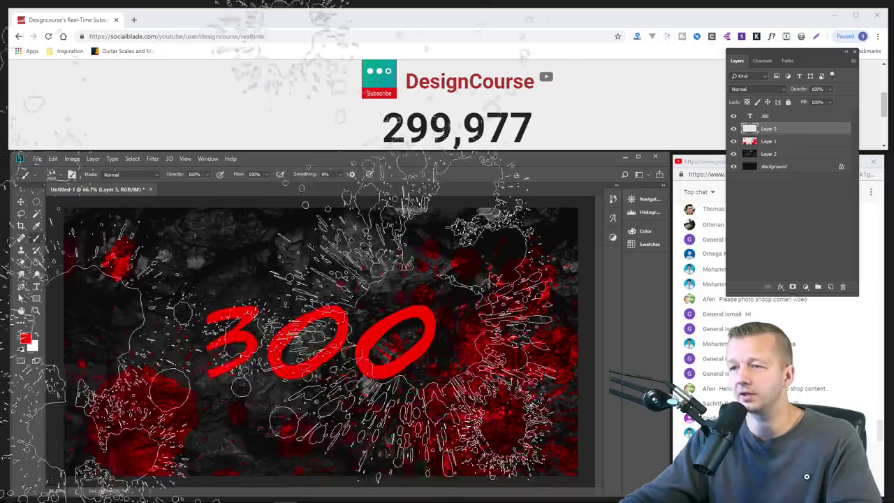
{"action": "left_click", "coordinate": [62, 174]}
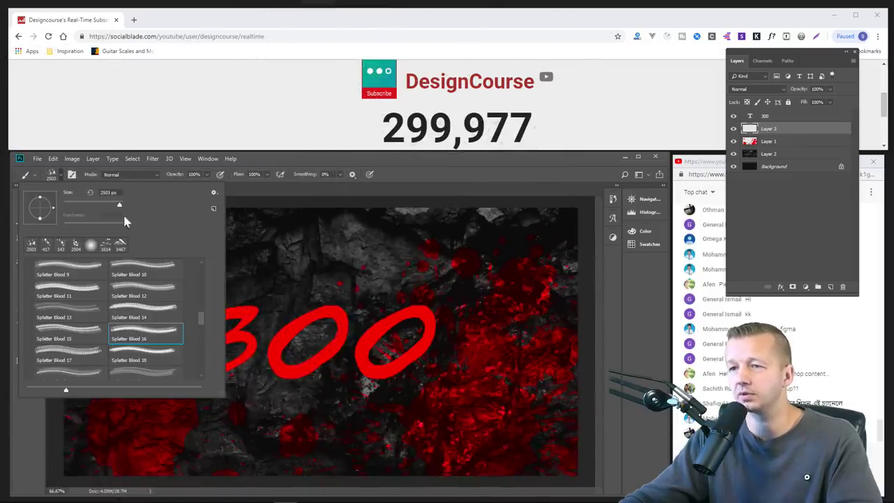
{"action": "left_click", "coordinate": [64, 353]}
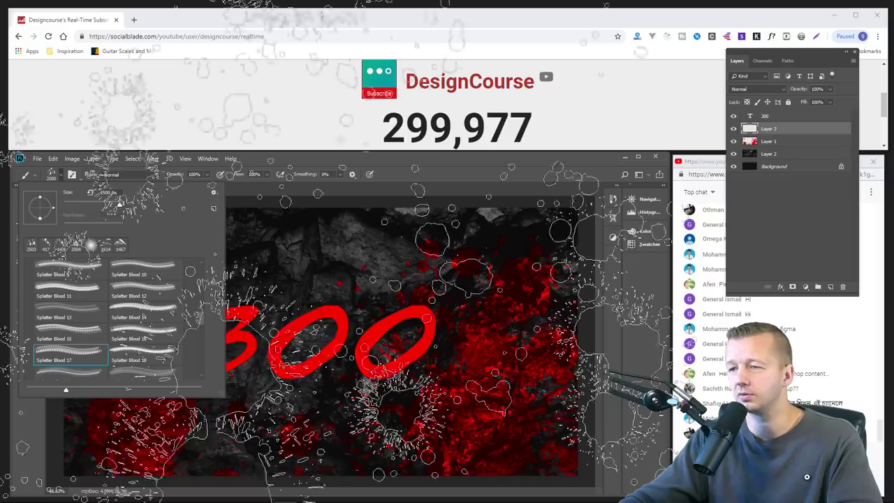
{"action": "left_click", "coordinate": [135, 361]}
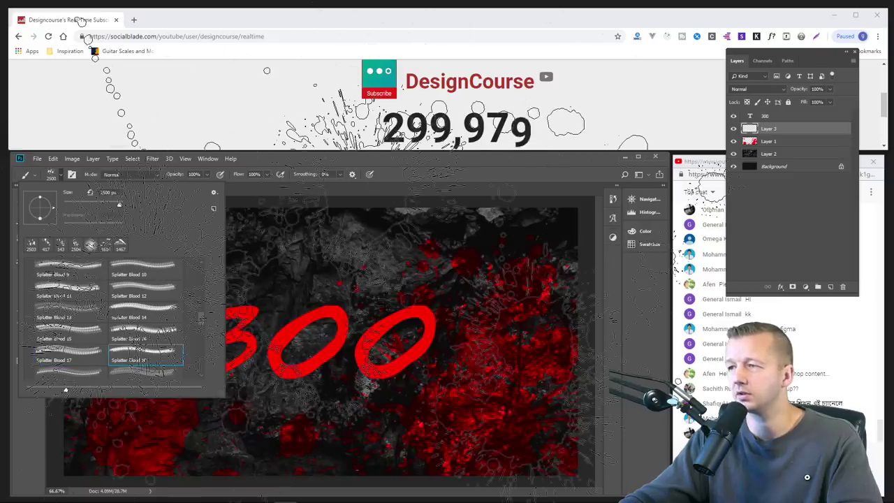
{"action": "scroll", "coordinate": [156, 337], "scroll_direction": "down", "scroll_amount": 1}
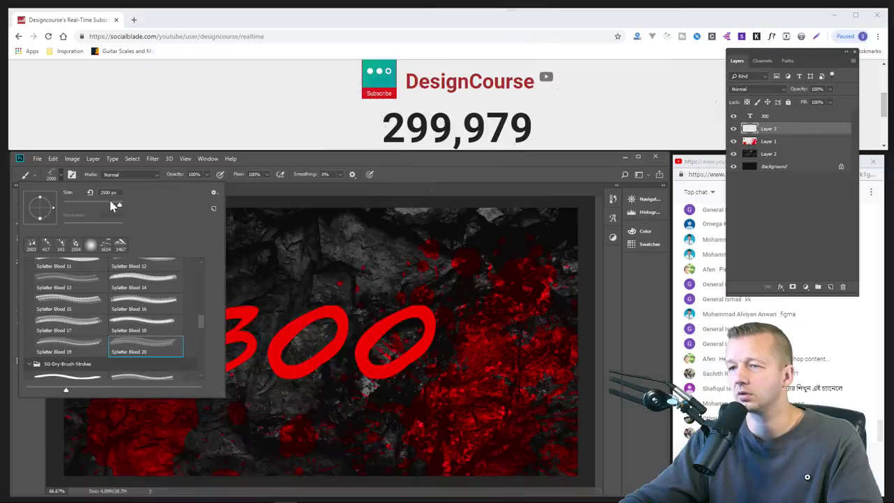
{"action": "left_click", "coordinate": [423, 172]}
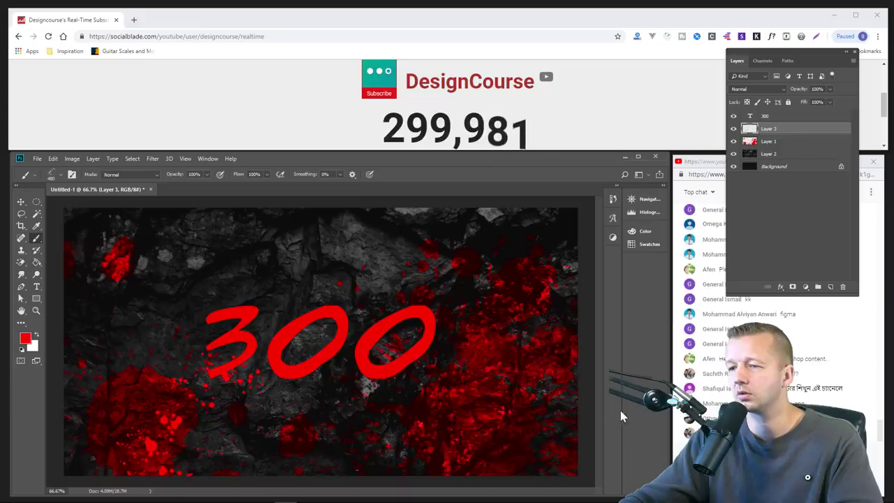
{"action": "mouse_move", "coordinate": [387, 384]}
{"action": "left_mouse_down"}
{"action": "mouse_move", "coordinate": [363, 431]}
{"action": "mouse_move", "coordinate": [486, 412]}
{"action": "left_mouse_up"}
Try a Splatter Blood 19 stamp at the lower middle, then undo it.
{"action": "left_click", "coordinate": [59, 174]}
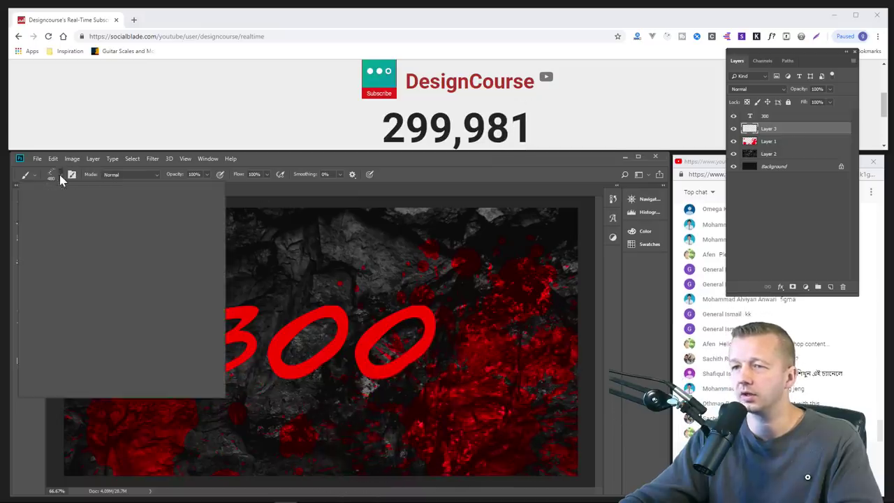
{"action": "left_click", "coordinate": [70, 346]}
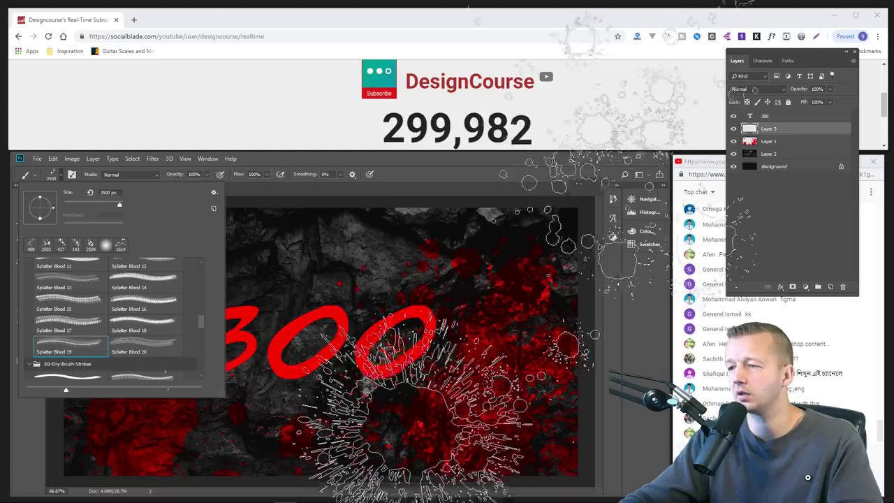
{"action": "left_click", "coordinate": [404, 402]}
{"action": "left_click", "coordinate": [406, 412]}
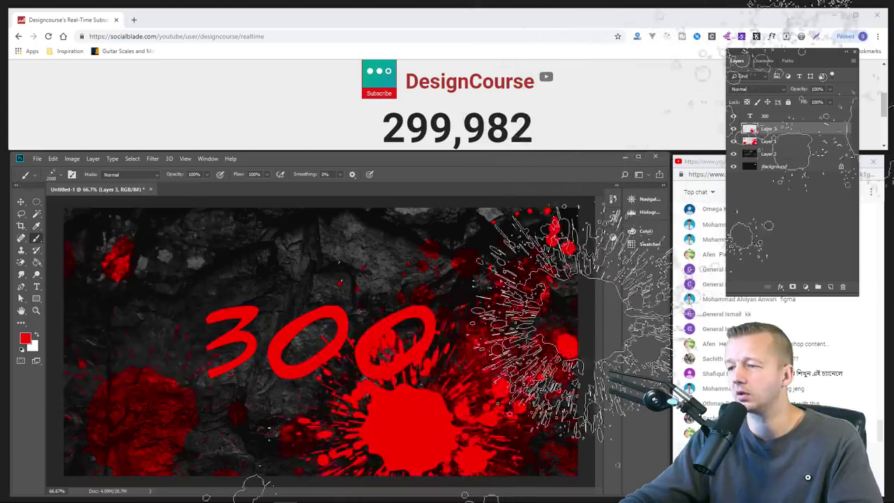
{"action": "key", "text": "ctrl+z"}
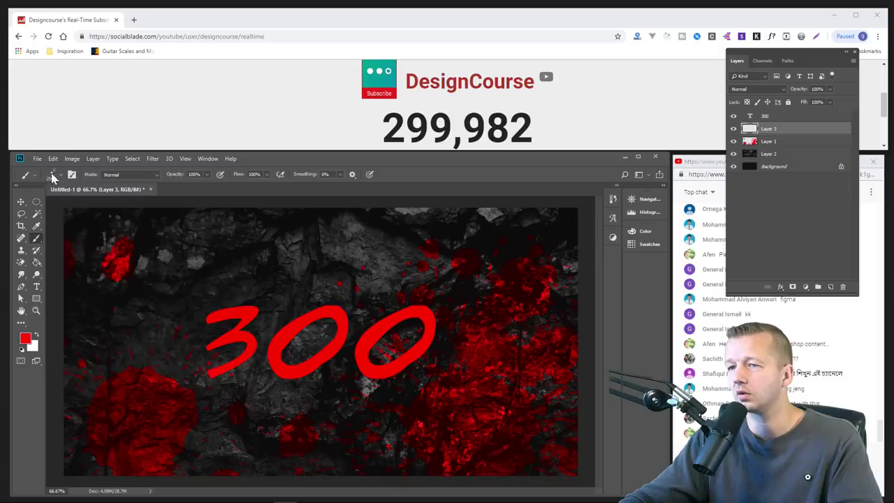
Set the brush to 2000 px and stamp a red splatter in the lower-right corner.
{"action": "left_click", "coordinate": [61, 179]}
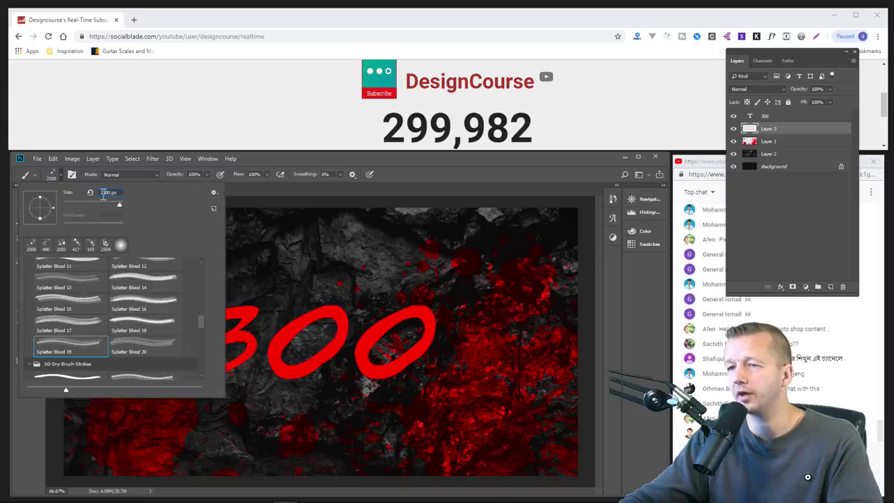
{"action": "type", "text": "2000"}
{"action": "key", "text": "Return"}
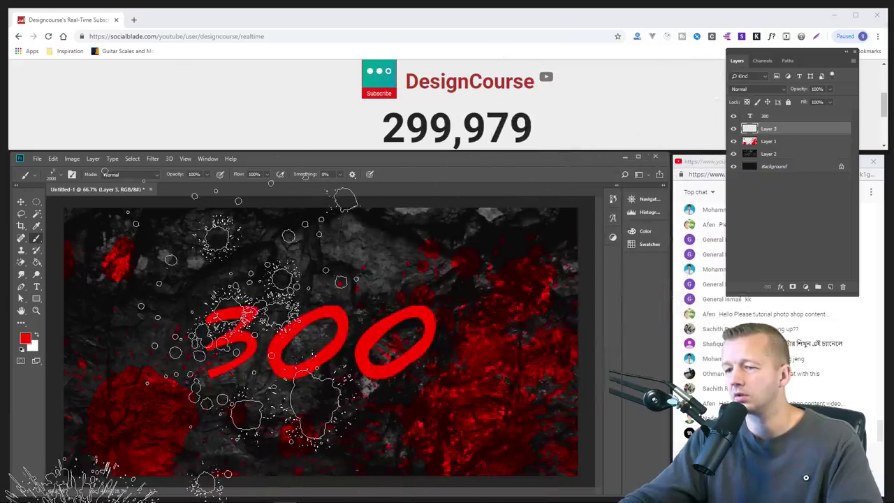
{"action": "left_click", "coordinate": [209, 335]}
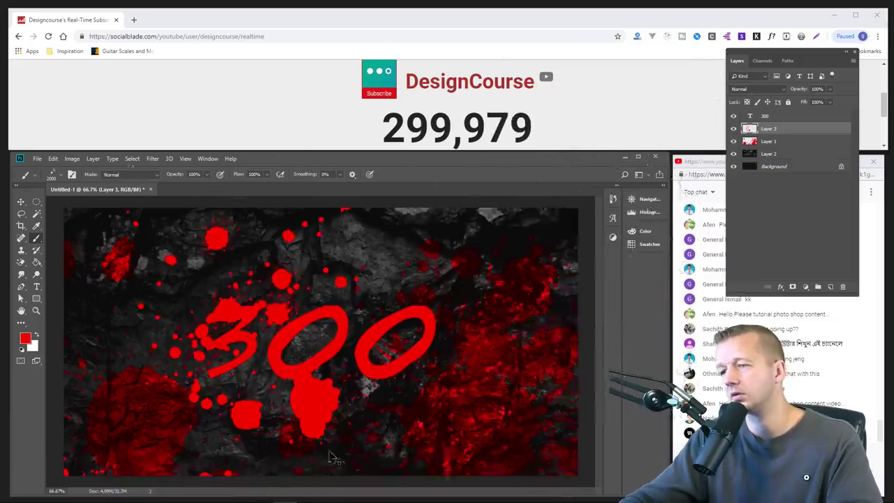
{"action": "key", "text": "ctrl+z"}
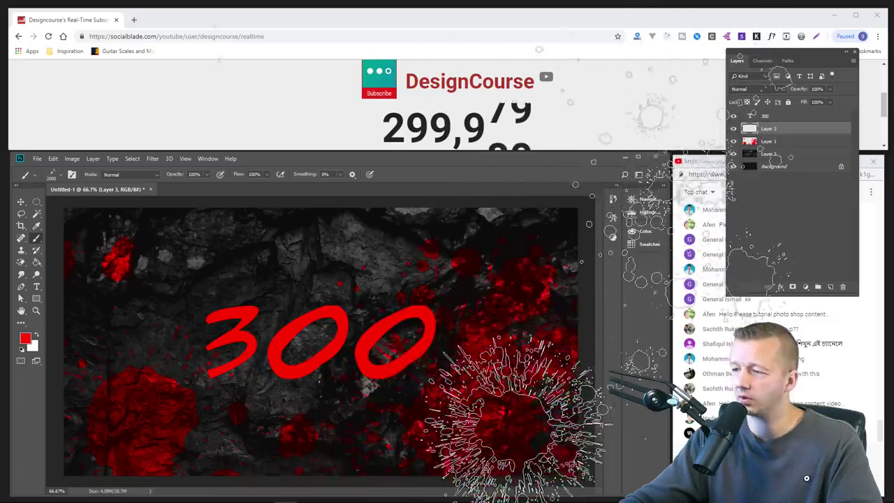
{"action": "left_click", "coordinate": [531, 426]}
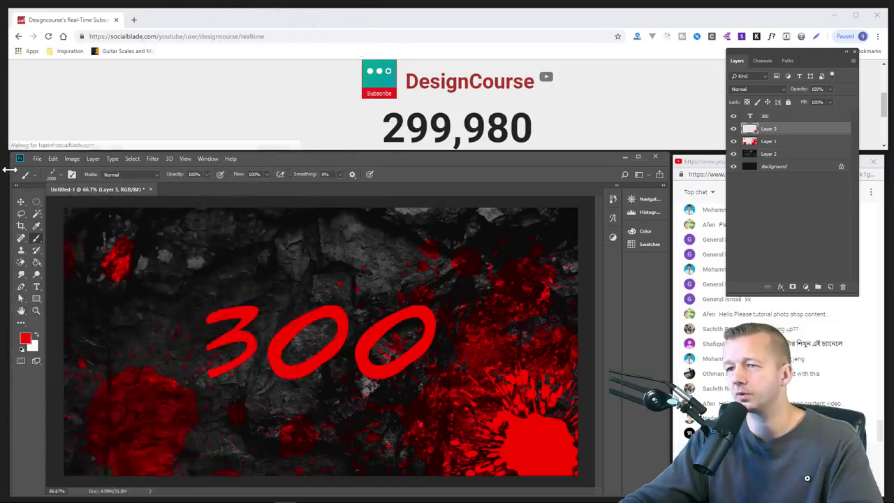
Trial Splatter Blood 1 and 2 stamps over the left side and the 300, undoing each.
{"action": "left_click", "coordinate": [56, 177]}
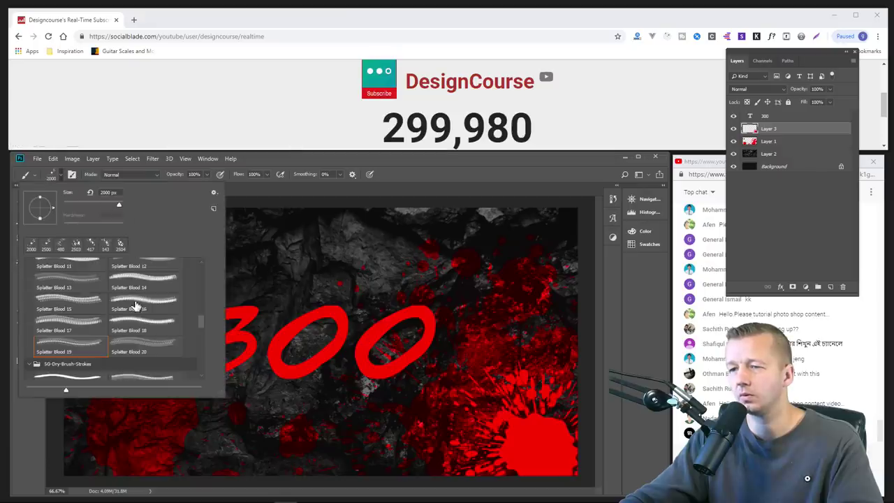
{"action": "scroll", "coordinate": [137, 305], "scroll_direction": "up", "scroll_amount": 5}
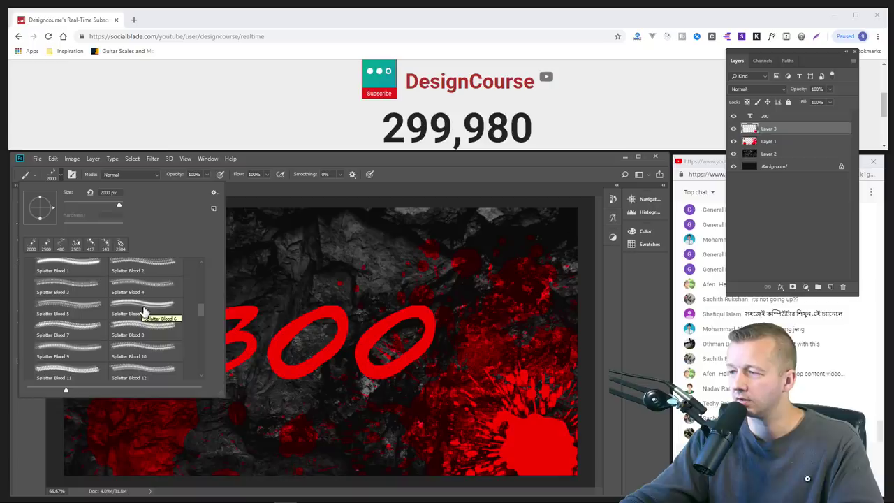
{"action": "left_click", "coordinate": [61, 268]}
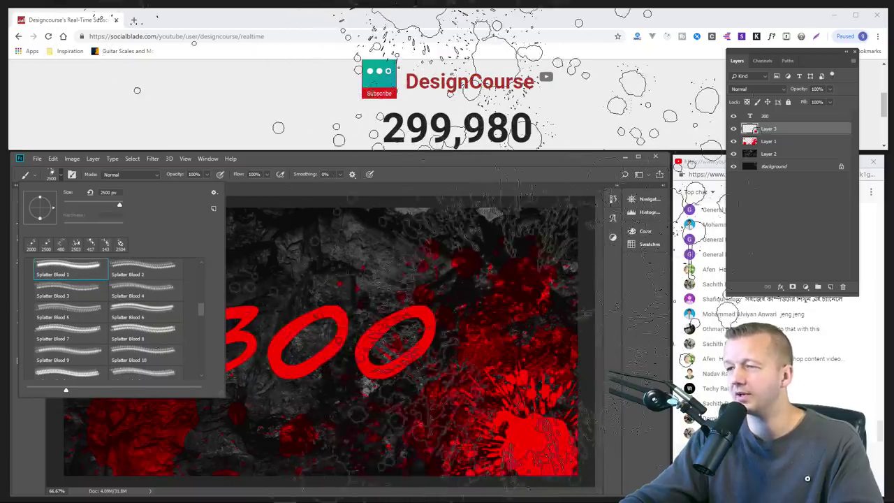
{"action": "left_click", "coordinate": [438, 160]}
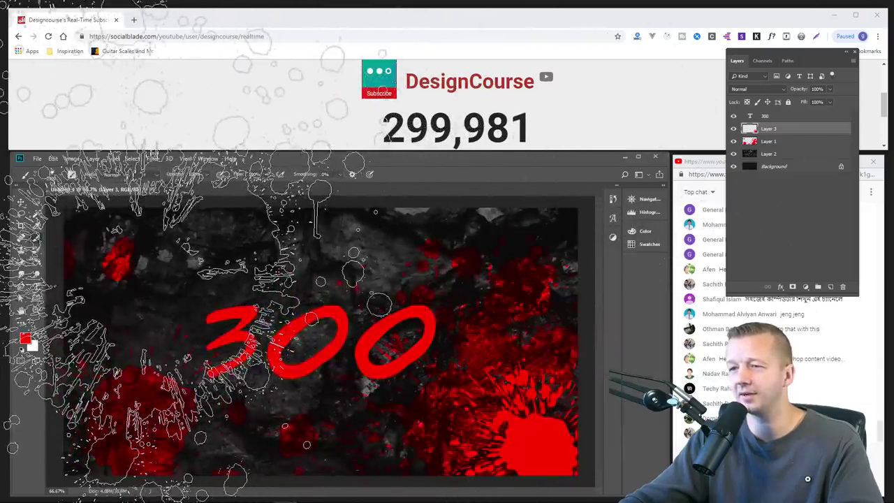
{"action": "left_click", "coordinate": [168, 300]}
{"action": "key", "text": "ctrl+z"}
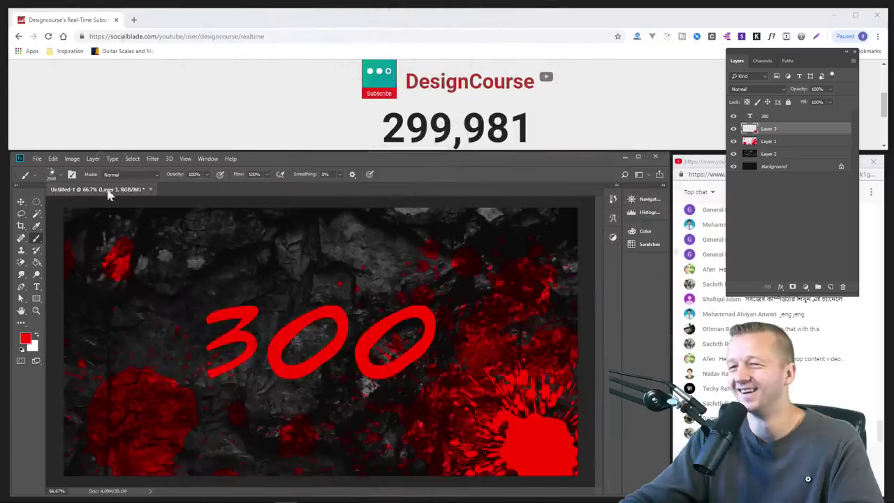
{"action": "left_click", "coordinate": [62, 176]}
{"action": "left_click", "coordinate": [130, 274]}
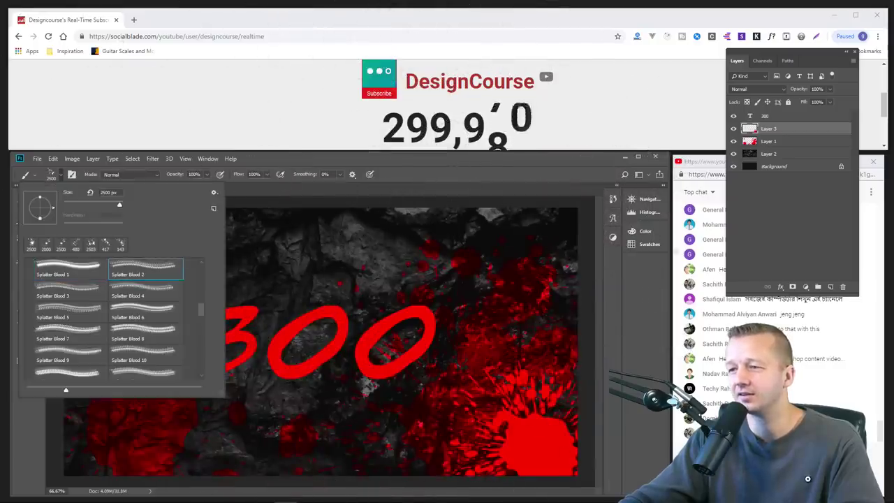
{"action": "left_click", "coordinate": [452, 160]}
{"action": "left_click", "coordinate": [447, 328]}
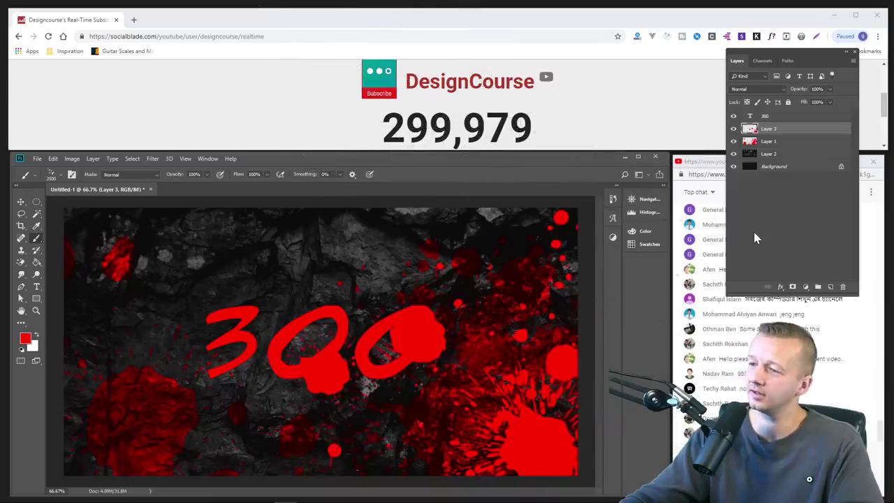
{"action": "key", "text": "ctrl+z"}
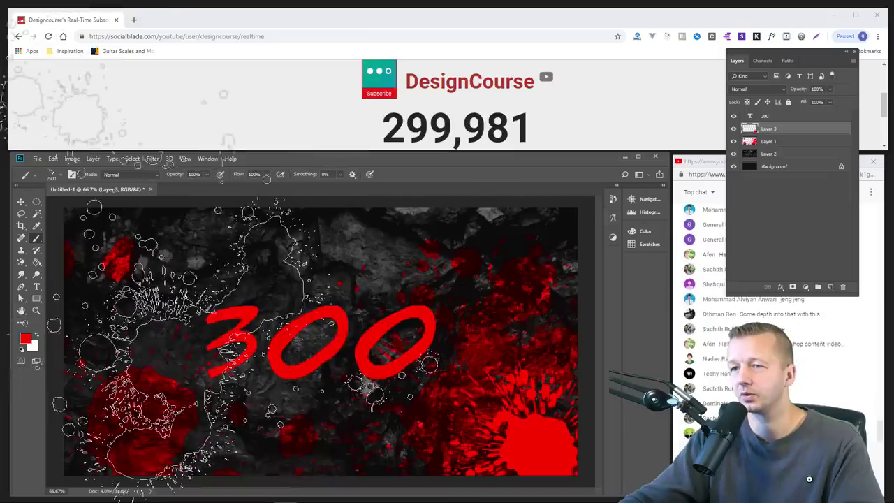
Set the brush size to 1457 px, then stamp, reposition and undo a top-left splatter.
{"action": "left_click", "coordinate": [63, 176]}
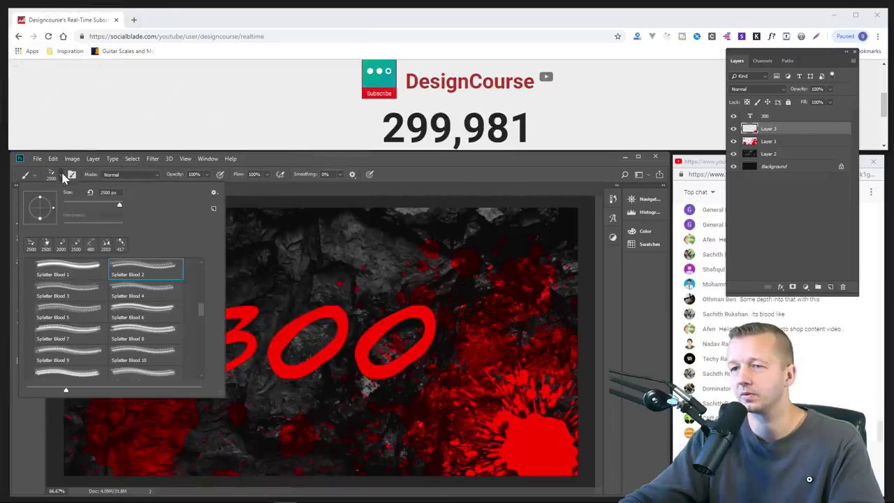
{"action": "left_click", "coordinate": [118, 207]}
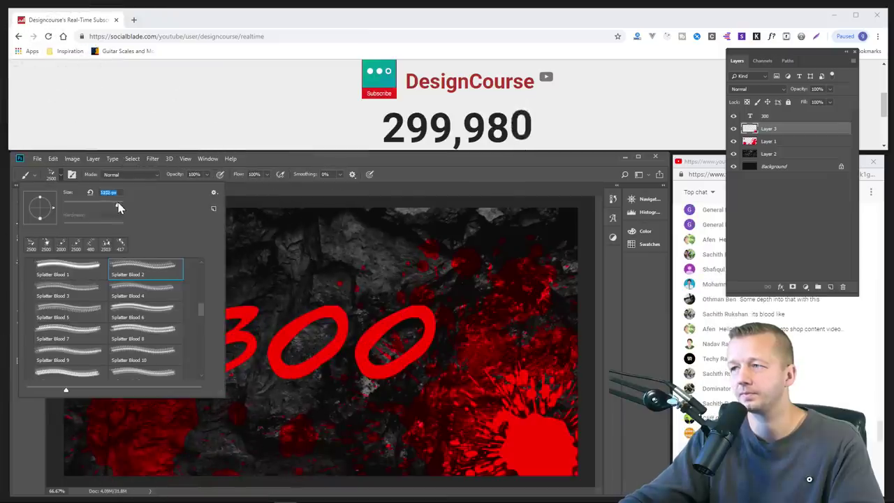
{"action": "left_click_drag", "start_coordinate": [119, 207], "coordinate": [120, 206]}
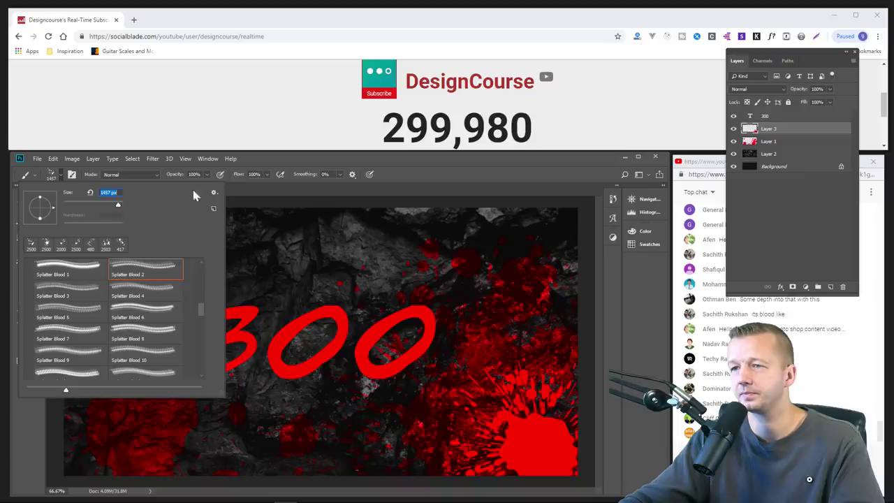
{"action": "left_click", "coordinate": [258, 169]}
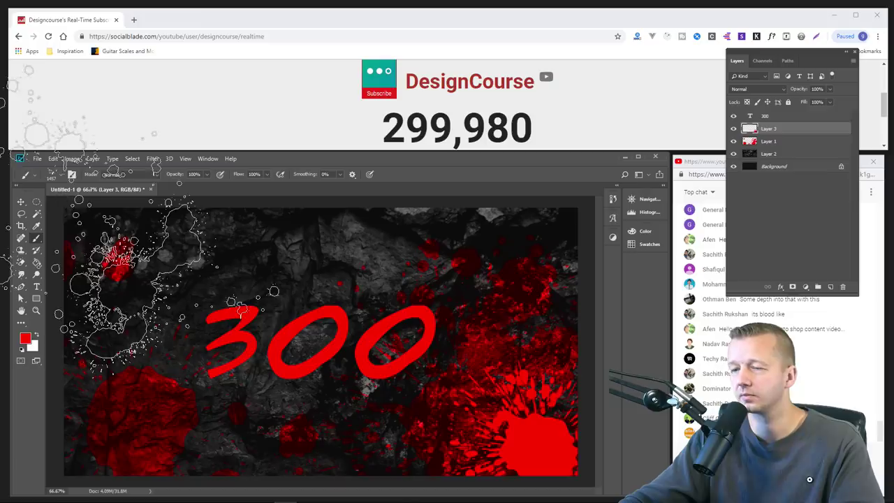
{"action": "left_click", "coordinate": [157, 286]}
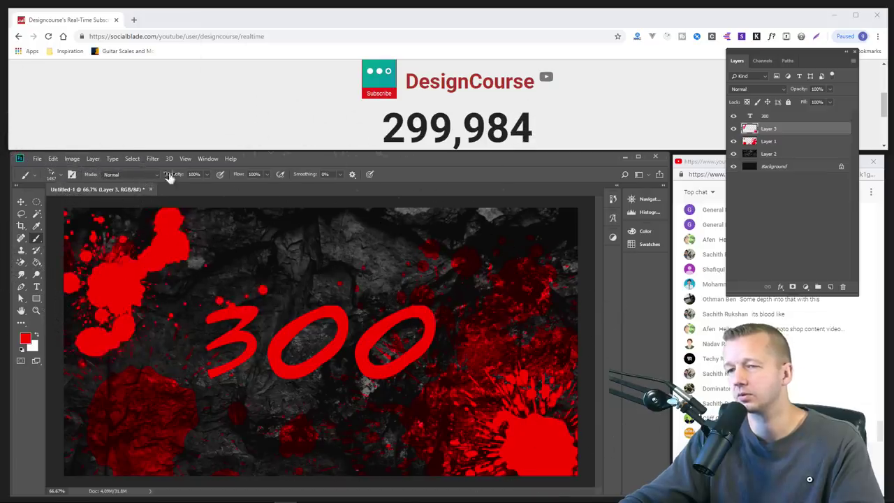
{"action": "key", "text": "v"}
{"action": "left_click_drag", "start_coordinate": [128, 276], "coordinate": [224, 308]}
{"action": "key", "text": "ctrl+z"}
{"action": "key", "text": "ctrl+z"}
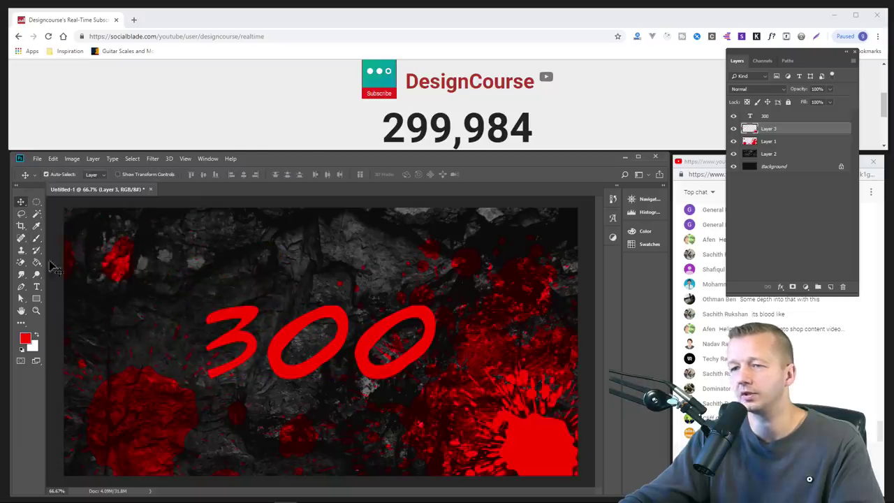
On a new Layer 4, stamp a red splatter and move it up into the top-left corner.
{"action": "key", "text": "b"}
{"action": "key", "text": "ctrl+shift+n"}
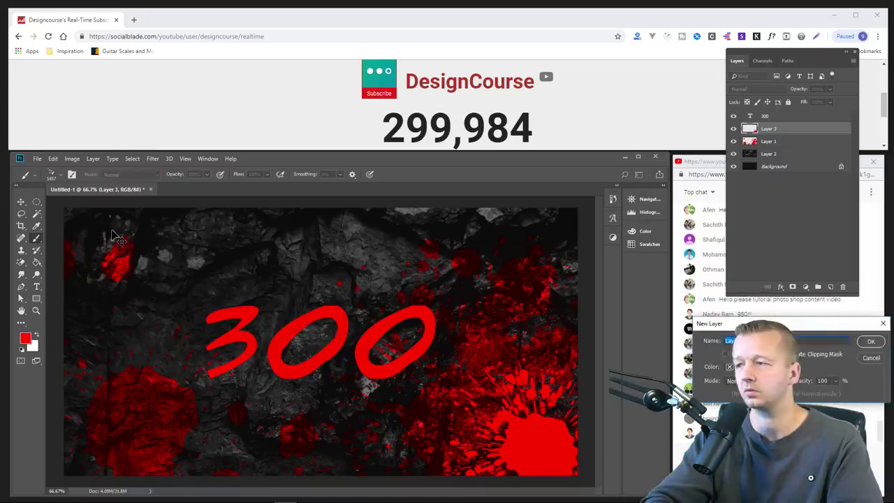
{"action": "key", "text": "Return"}
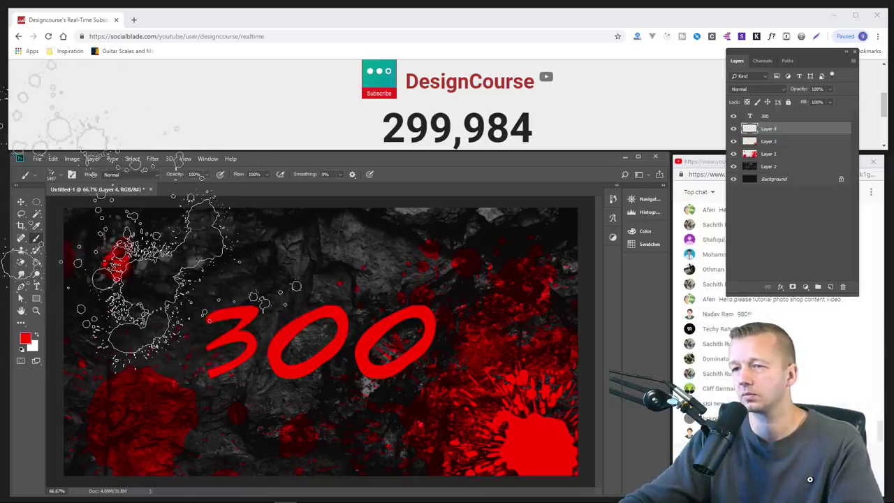
{"action": "left_click", "coordinate": [148, 281]}
{"action": "key", "text": "v"}
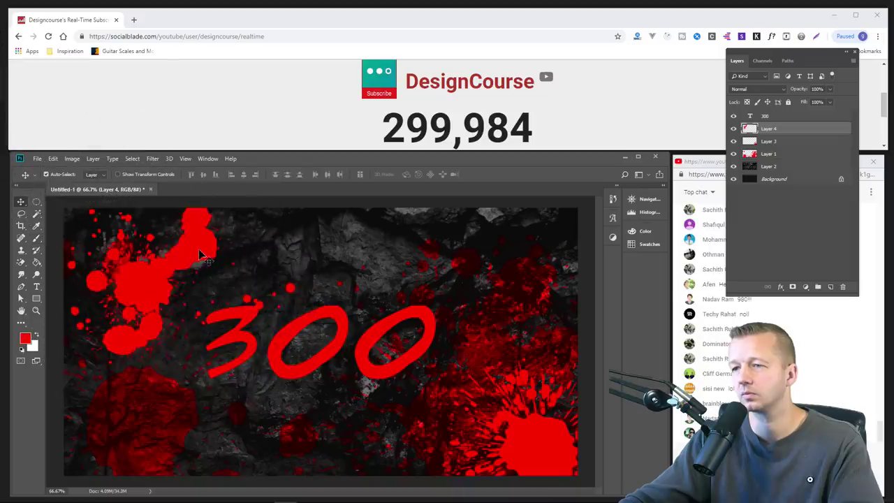
{"action": "left_click_drag", "start_coordinate": [199, 255], "coordinate": [169, 202]}
{"action": "left_click", "coordinate": [305, 333]}
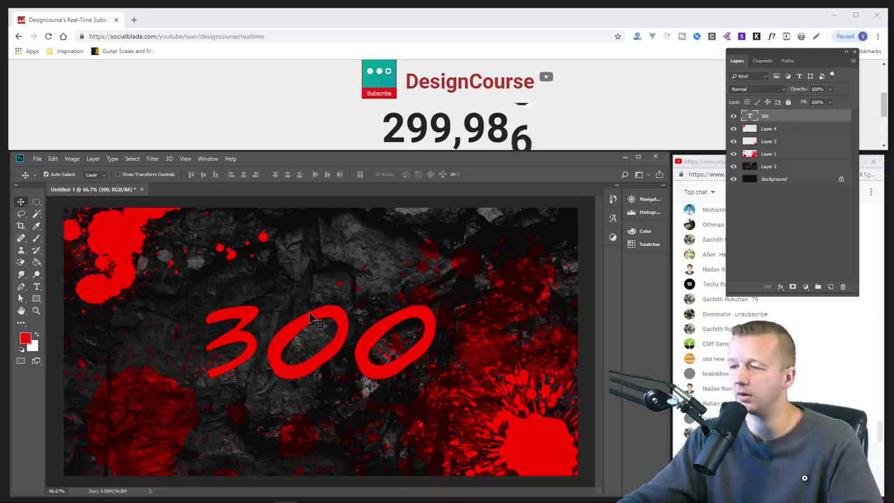
Append K so the headline reads 300K, then nudge it left to recentre it.
{"action": "left_click", "coordinate": [37, 286]}
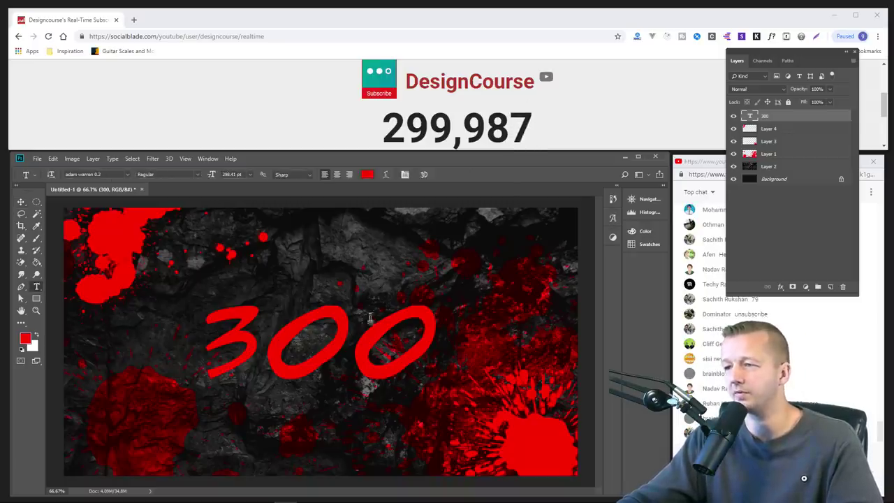
{"action": "left_click", "coordinate": [429, 330]}
{"action": "type", "text": "K"}
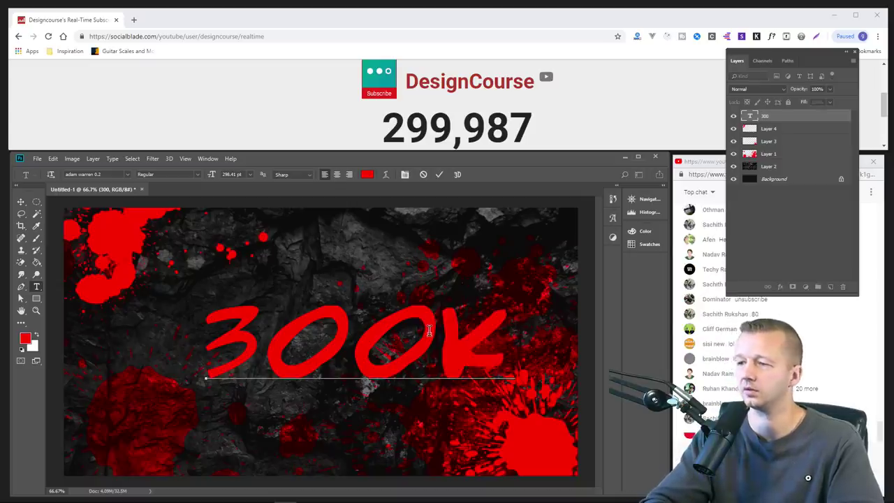
{"action": "left_click", "coordinate": [21, 202]}
{"action": "left_click_drag", "start_coordinate": [464, 360], "coordinate": [430, 343]}
{"action": "left_click", "coordinate": [348, 266]}
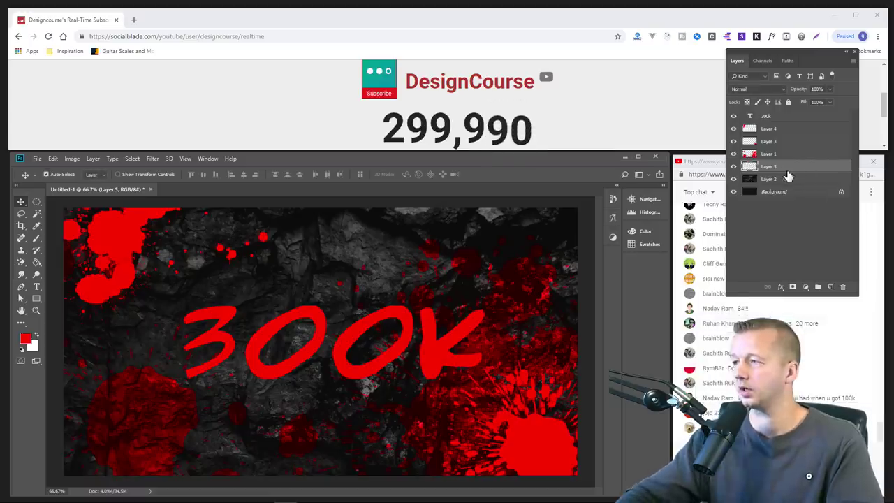
On a new layer, draw a white-to-transparent radial gradient glow behind 300K.
{"action": "key", "text": "ctrl+shift+alt+n"}
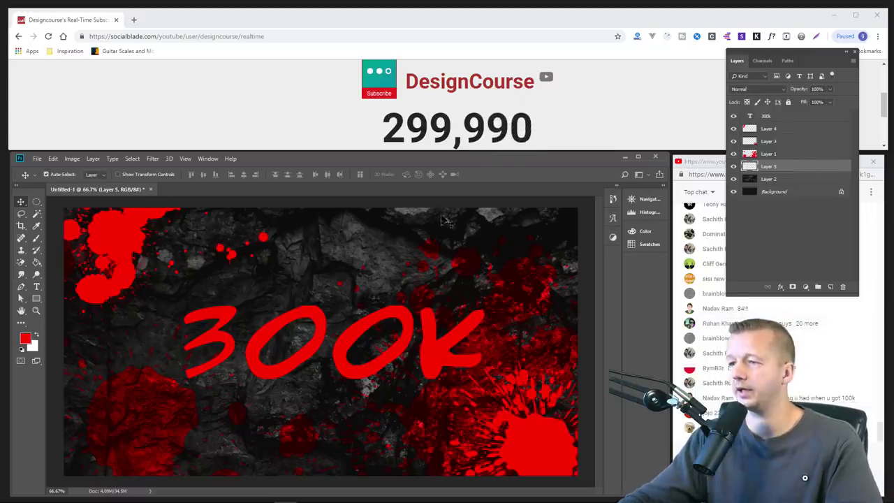
{"action": "left_click", "coordinate": [37, 238]}
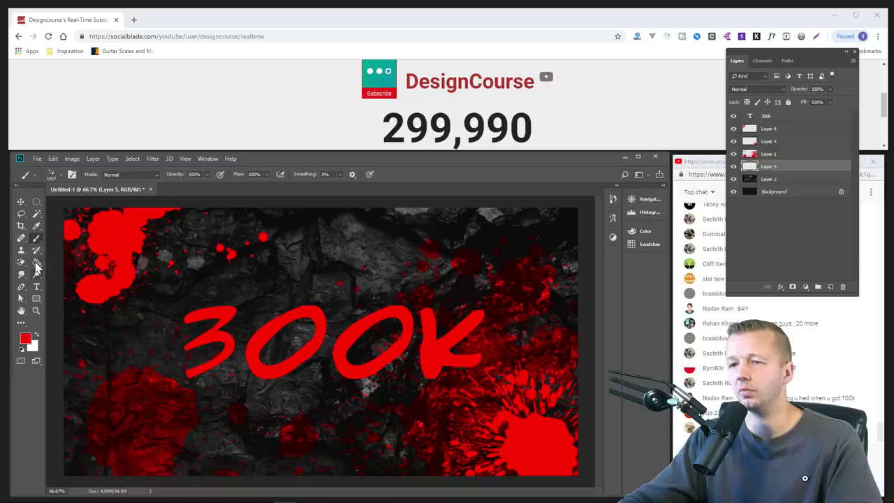
{"action": "left_click", "coordinate": [36, 262]}
{"action": "left_click", "coordinate": [81, 261]}
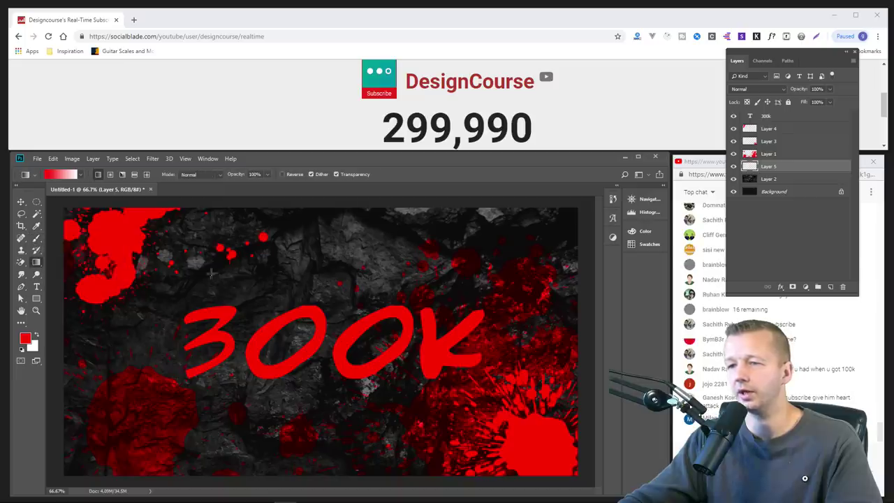
{"action": "left_click", "coordinate": [37, 338]}
{"action": "left_click", "coordinate": [81, 175]}
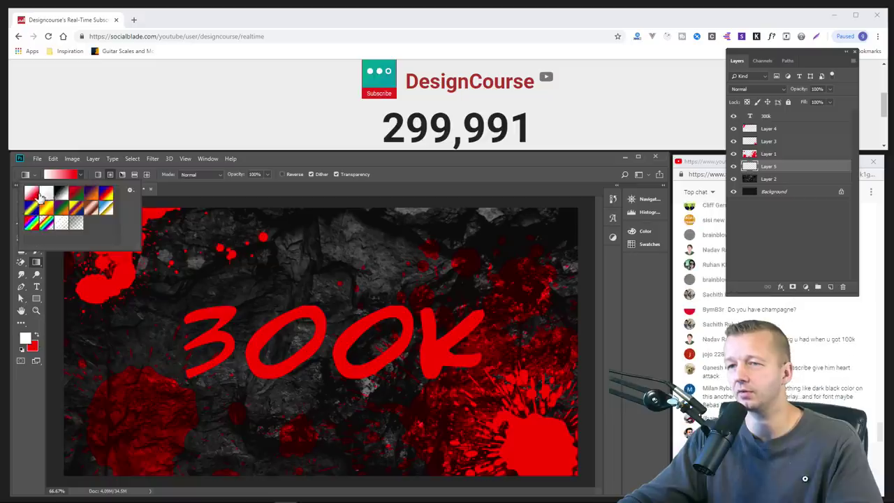
{"action": "left_click", "coordinate": [382, 276]}
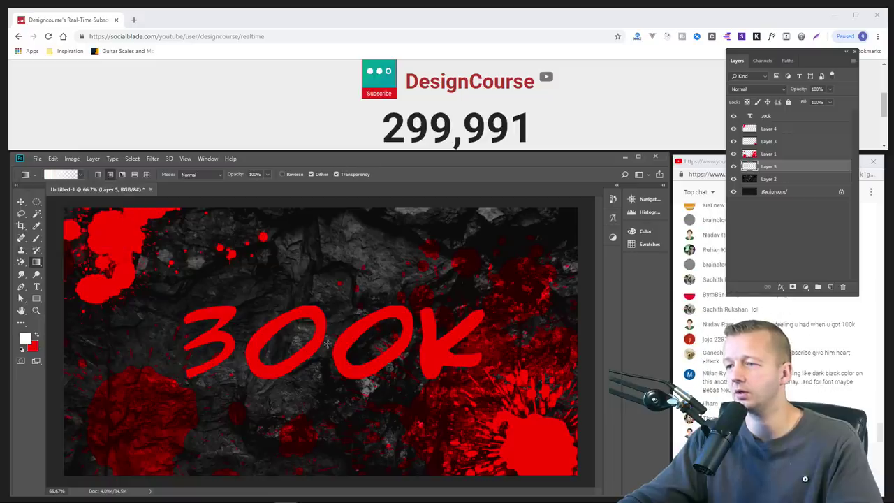
{"action": "mouse_move", "coordinate": [324, 343]}
{"action": "left_mouse_down"}
{"action": "mouse_move", "coordinate": [363, 308]}
{"action": "mouse_move", "coordinate": [451, 276]}
{"action": "mouse_move", "coordinate": [546, 205]}
{"action": "left_mouse_up"}
{"action": "key", "text": "ctrl+z"}
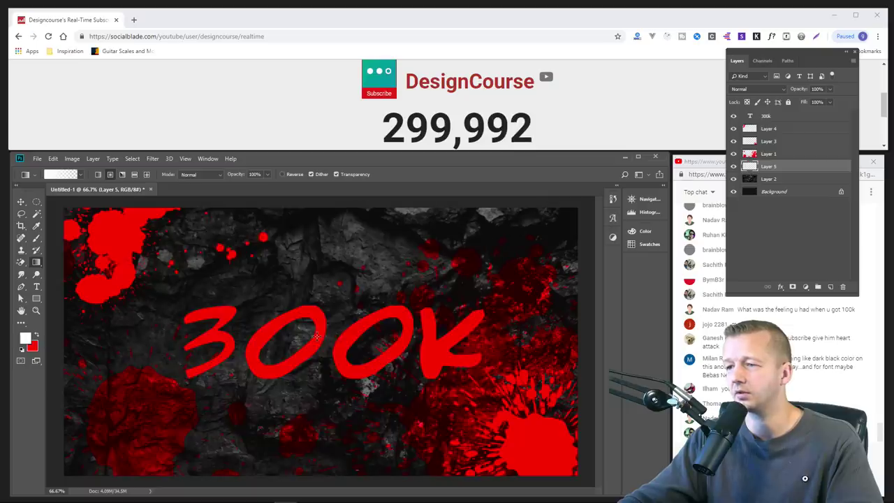
{"action": "left_click_drag", "start_coordinate": [314, 336], "coordinate": [561, 162]}
{"action": "key", "text": "ctrl+z"}
{"action": "left_click_drag", "start_coordinate": [608, 127], "coordinate": [617, 117]}
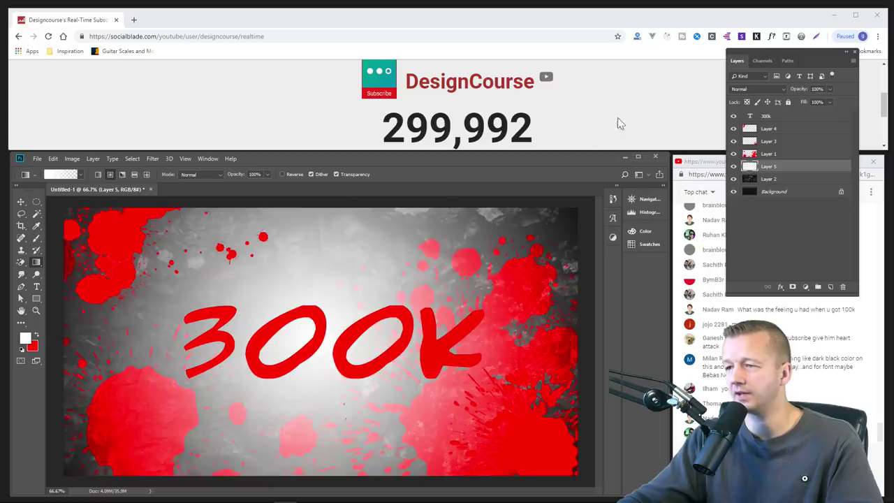
Set the glow layer to Overlay blending at about 21% opacity.
{"action": "left_click", "coordinate": [786, 90]}
{"action": "left_click", "coordinate": [783, 97]}
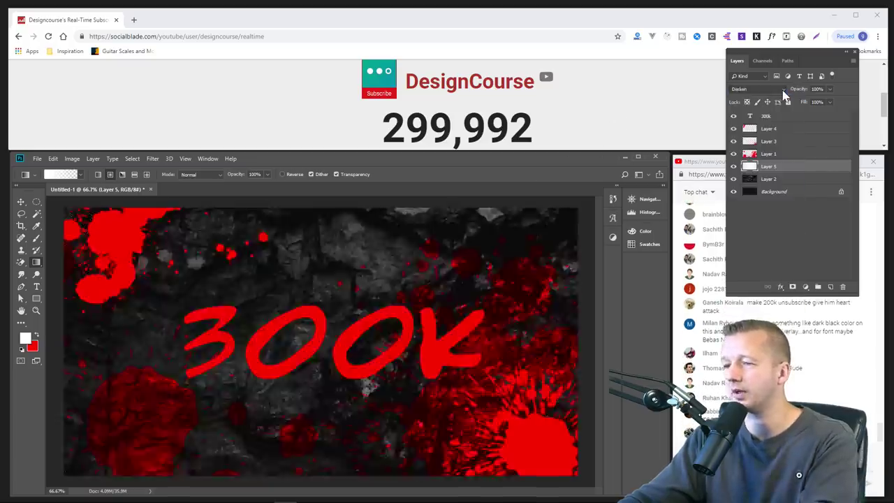
{"action": "key", "text": "Down"}
{"action": "key", "text": "Down"}
{"action": "key", "text": "Down"}
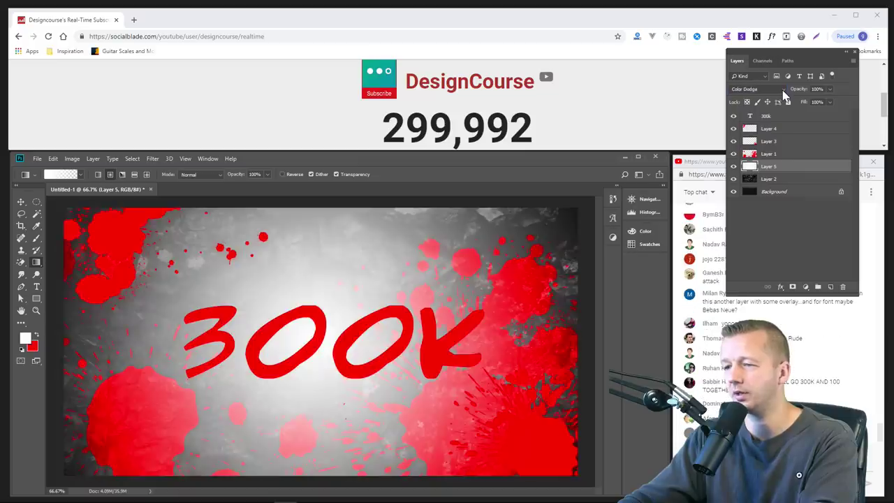
{"action": "key", "text": "Down"}
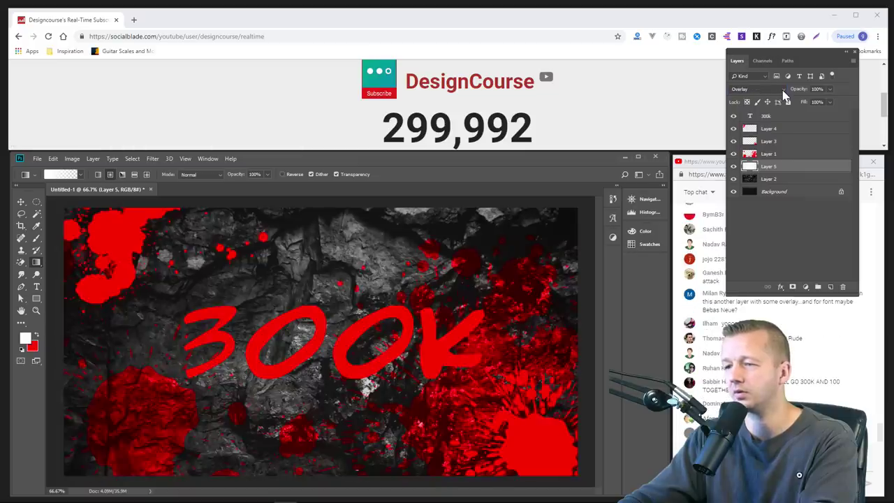
{"action": "key", "text": "Down"}
{"action": "key", "text": "Down"}
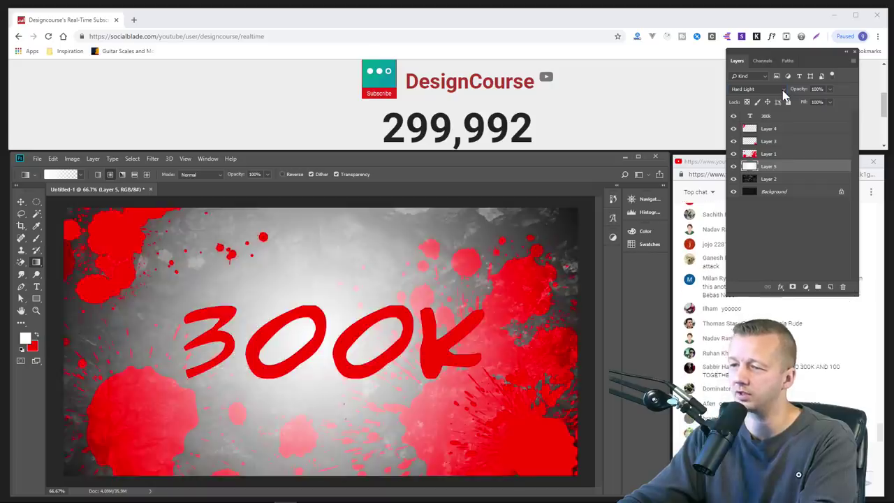
{"action": "key", "text": "Up"}
{"action": "key", "text": "Down"}
{"action": "key", "text": "Down"}
{"action": "key", "text": "Down"}
{"action": "key", "text": "Down"}
{"action": "key", "text": "Down"}
{"action": "key", "text": "Down"}
{"action": "key", "text": "Down"}
{"action": "key", "text": "Down"}
{"action": "key", "text": "Down"}
{"action": "key", "text": "Down"}
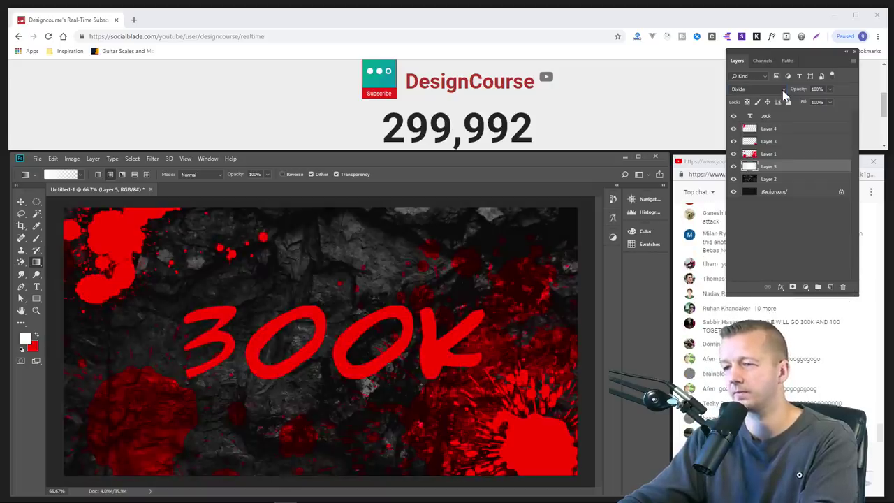
{"action": "key", "text": "Up"}
{"action": "key", "text": "Up"}
{"action": "key", "text": "Up"}
{"action": "key", "text": "Up"}
{"action": "key", "text": "Up"}
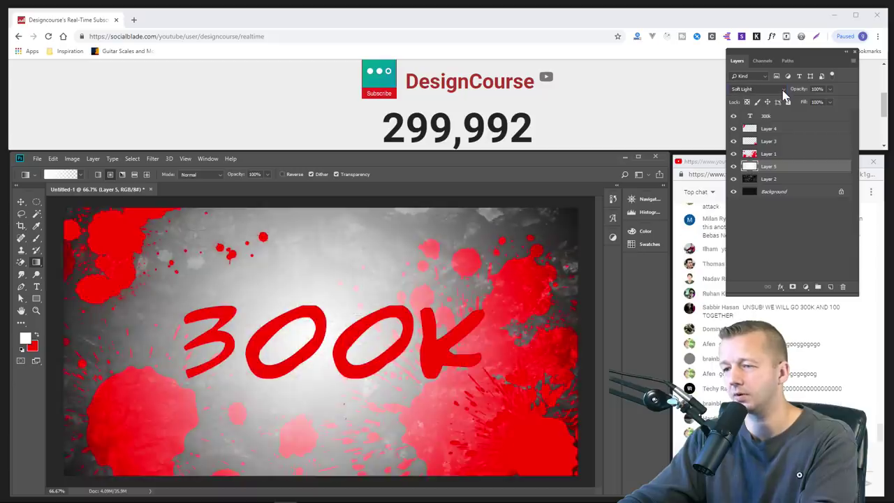
{"action": "key", "text": "Up"}
{"action": "key", "text": "Down"}
{"action": "key", "text": "Up"}
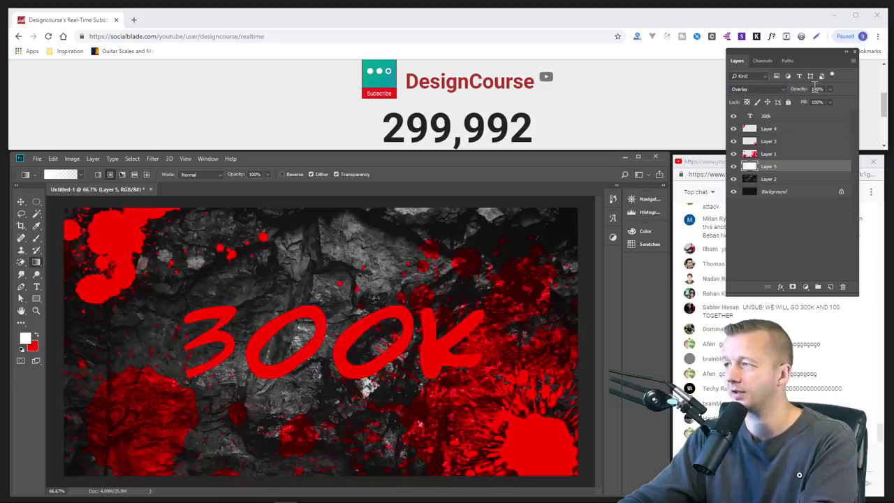
{"action": "left_click_drag", "start_coordinate": [830, 89], "coordinate": [796, 102]}
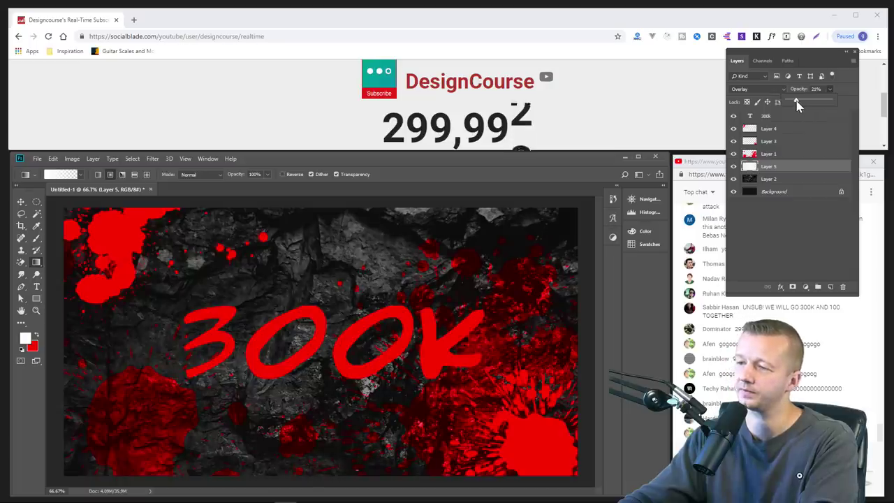
{"action": "left_click", "coordinate": [20, 203]}
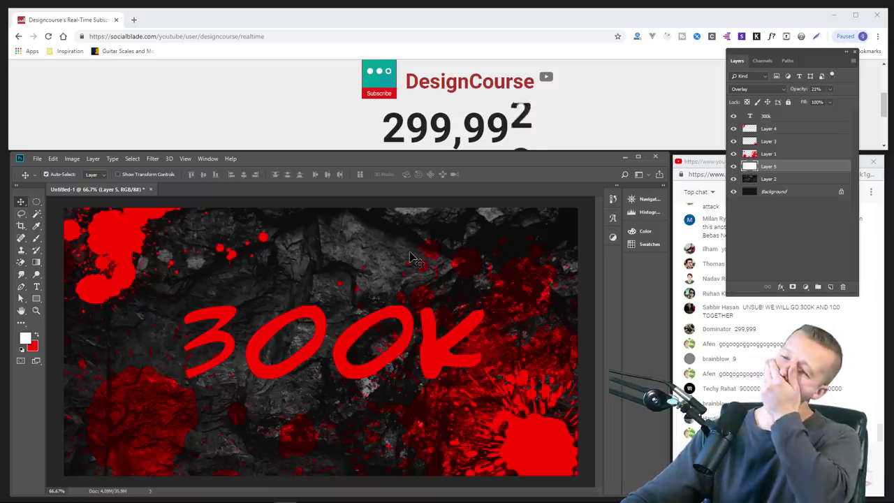
{"action": "left_click", "coordinate": [811, 116]}
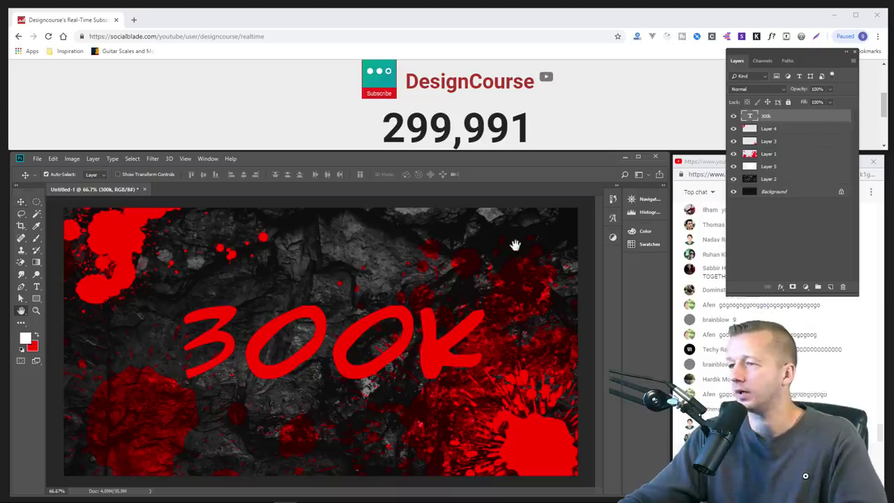
Give 300K a drop shadow: about 85° angle, distance 22, spread 21, size 35, opacity 29%.
{"action": "key", "text": "h"}
{"action": "double_click", "coordinate": [838, 116]}
{"action": "left_click_drag", "start_coordinate": [165, 264], "coordinate": [664, 196]}
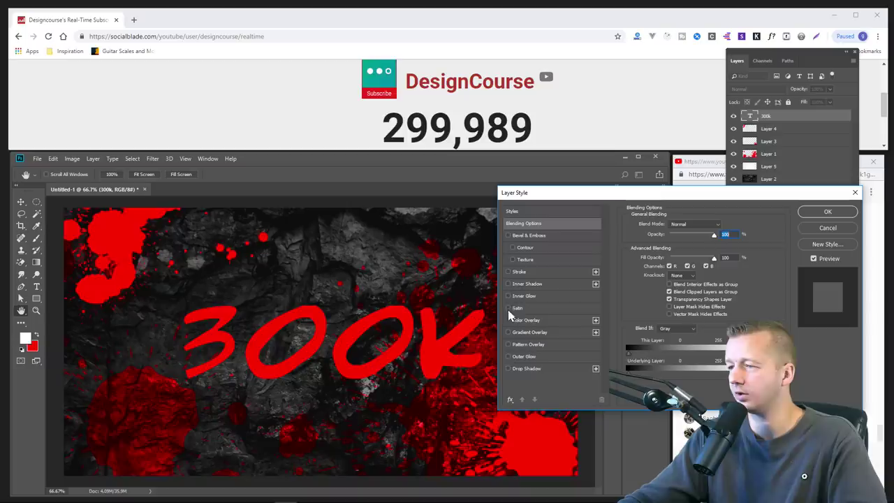
{"action": "left_click", "coordinate": [510, 370]}
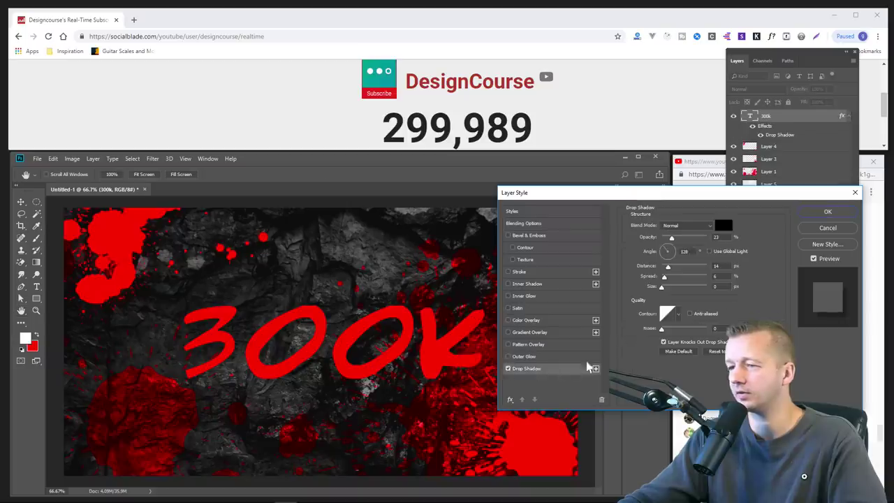
{"action": "left_click_drag", "start_coordinate": [671, 250], "coordinate": [669, 250]}
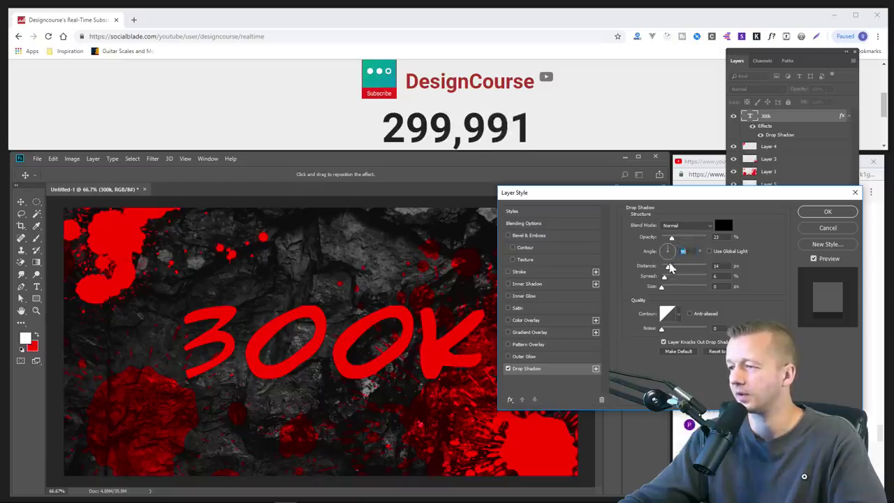
{"action": "left_click_drag", "start_coordinate": [665, 277], "coordinate": [675, 245]}
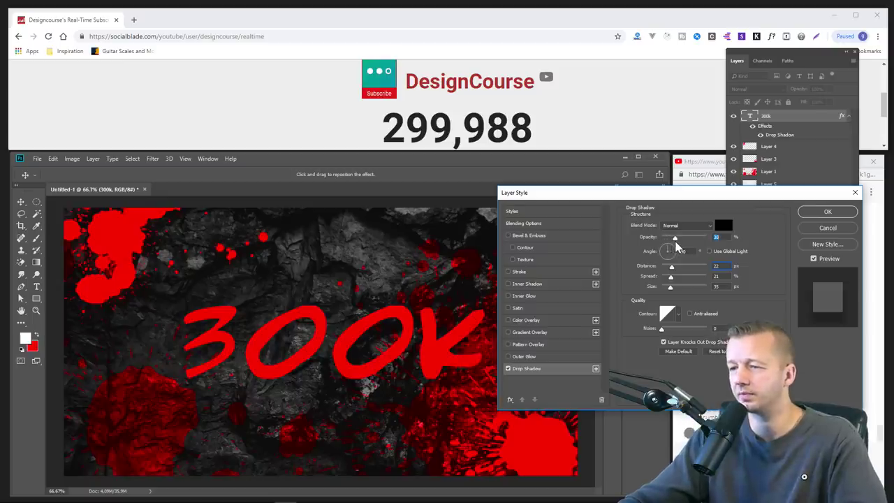
{"action": "key", "text": "Down"}
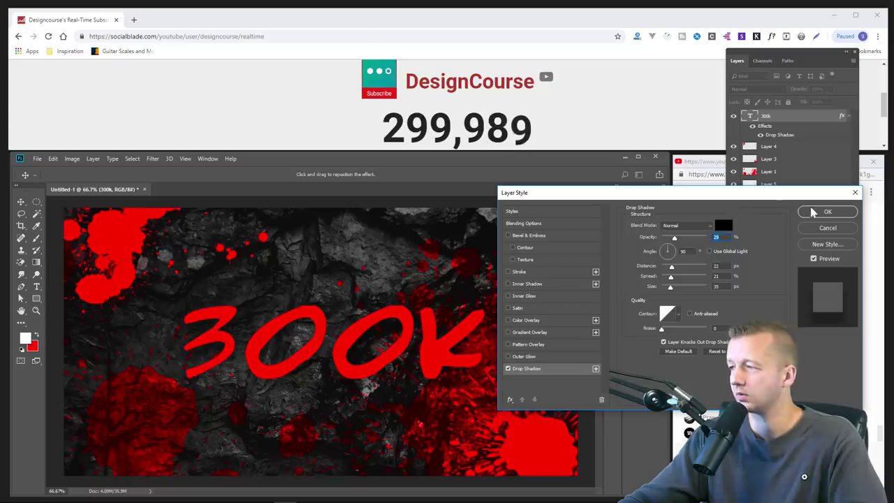
{"action": "left_click", "coordinate": [828, 213]}
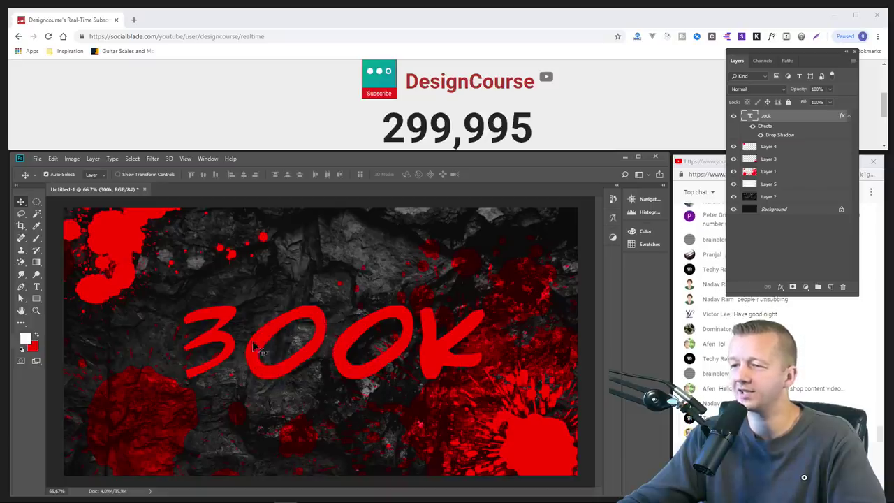
Search images for 'blood guts' and maximize the pxhere Free Images window.
{"action": "mouse_move", "coordinate": [136, 497]}
{"action": "mouse_move", "coordinate": [82, 494]}
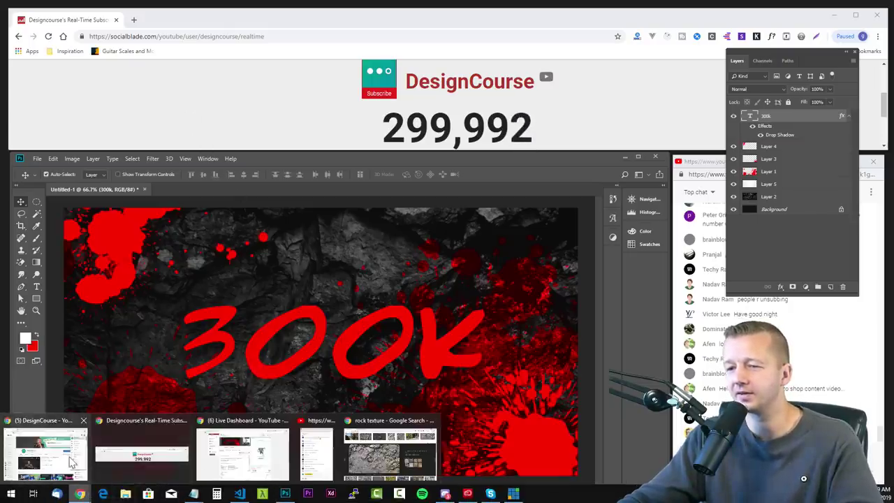
{"action": "left_click", "coordinate": [390, 454]}
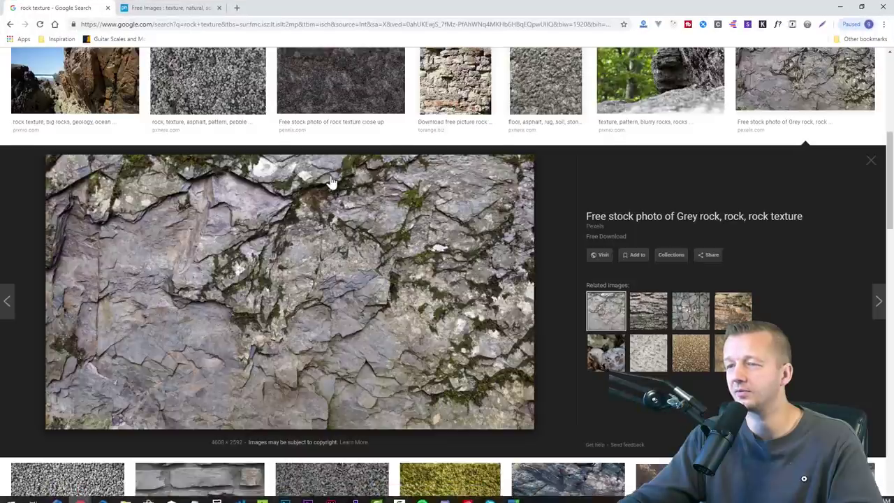
{"action": "scroll", "coordinate": [316, 171], "scroll_direction": "up", "scroll_amount": 3}
{"action": "scroll", "coordinate": [308, 171], "scroll_direction": "up", "scroll_amount": 2}
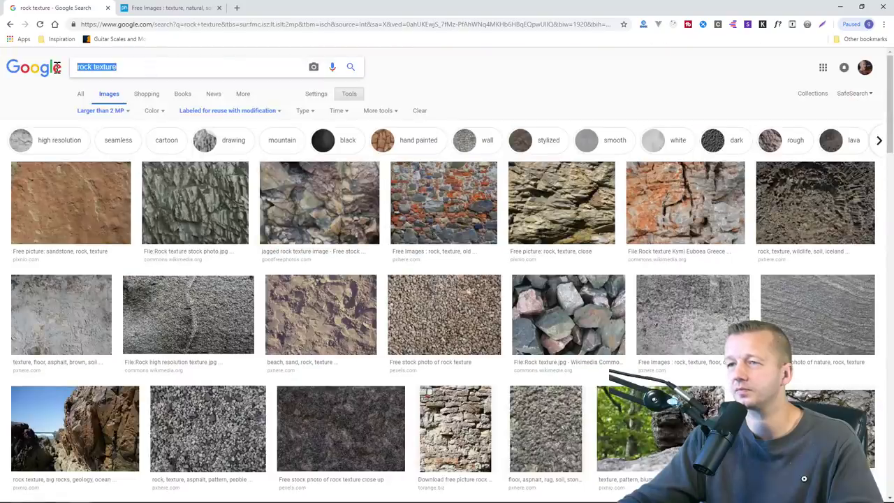
{"action": "type", "text": "blood guts"}
{"action": "key", "text": "Return"}
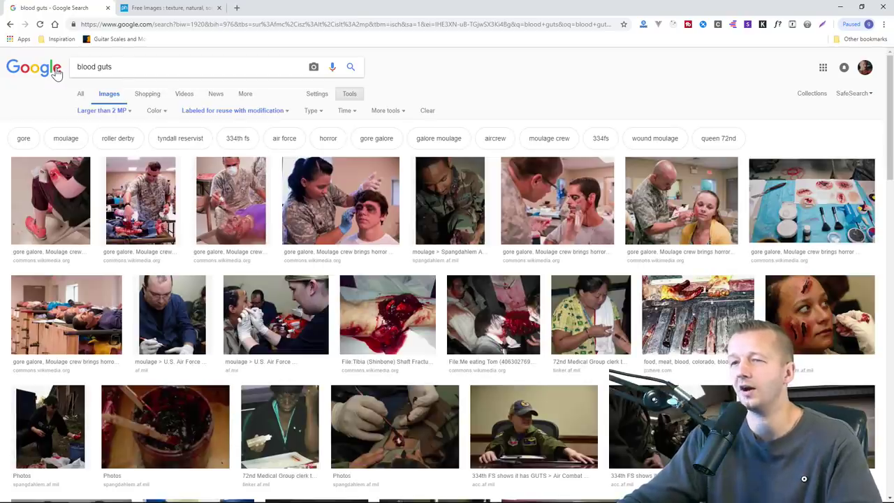
{"action": "left_click_drag", "start_coordinate": [123, 8], "coordinate": [289, 100]}
{"action": "double_click", "coordinate": [289, 99]}
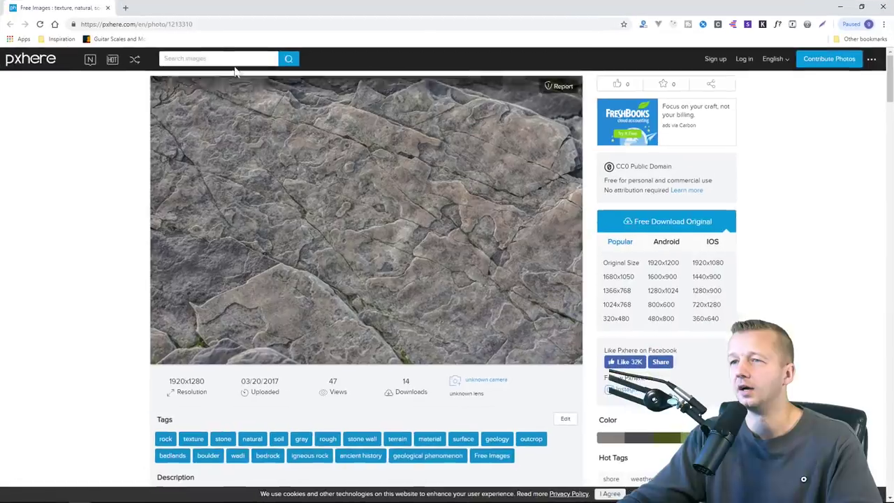
{"action": "key", "text": "ctrl+t"}
{"action": "left_click", "coordinate": [219, 7]}
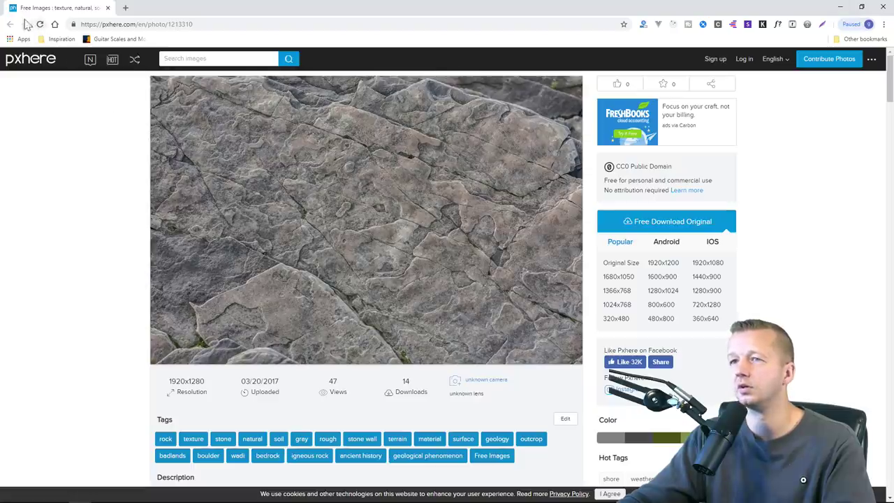
Search Google Images for 'rock texture', filtered to reuse with modification and larger than 2 MP.
{"action": "left_click", "coordinate": [95, 25]}
{"action": "type", "text": "images."}
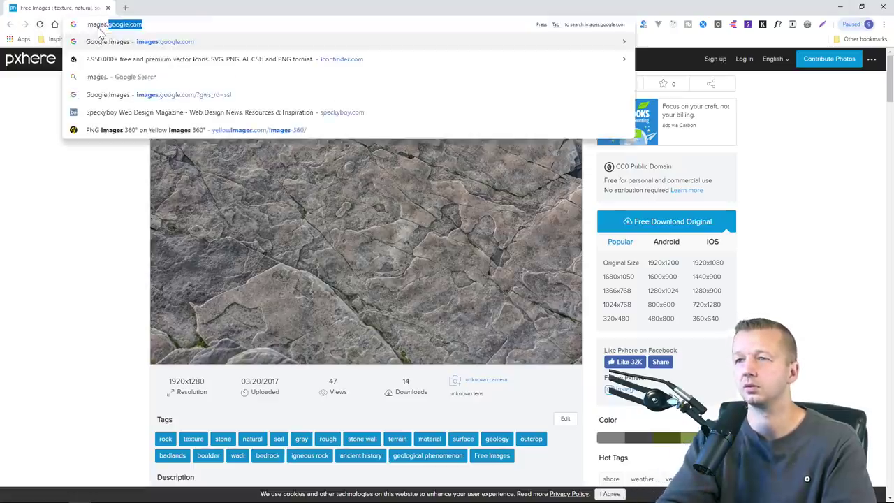
{"action": "key", "text": "Return"}
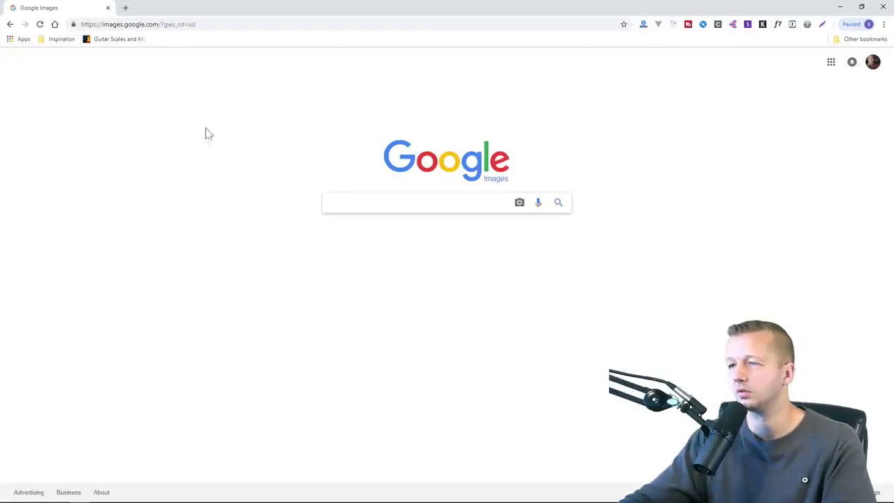
{"action": "type", "text": "rock tex"}
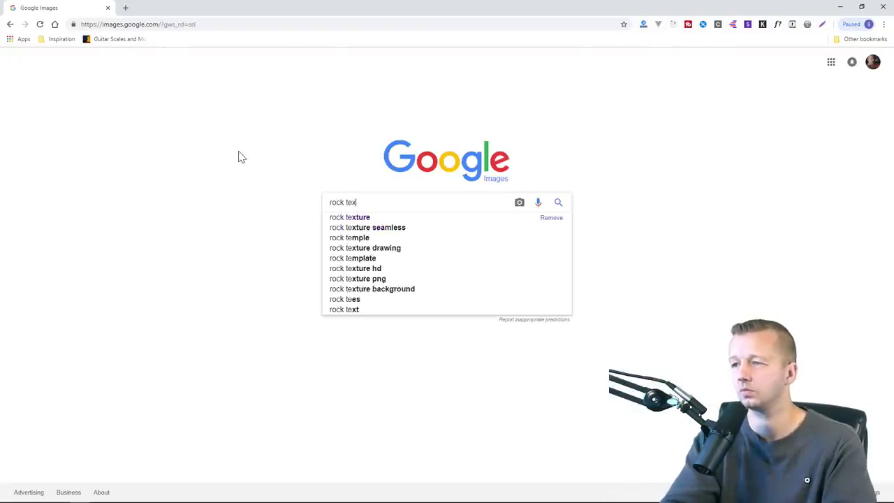
{"action": "type", "text": "ture"}
{"action": "key", "text": "Return"}
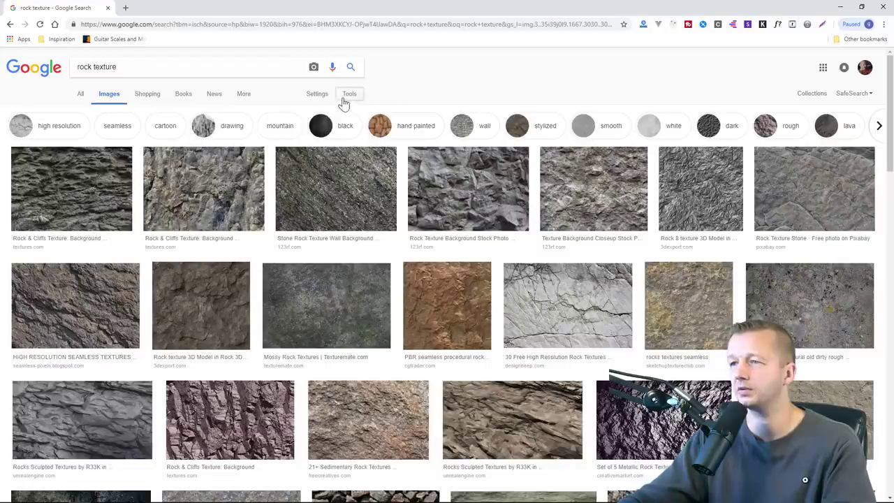
{"action": "left_click", "coordinate": [316, 95]}
{"action": "left_click", "coordinate": [350, 96]}
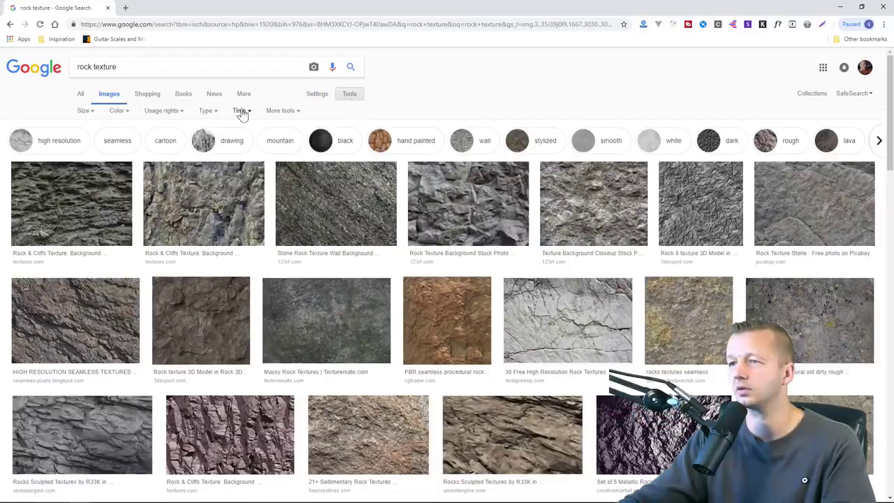
{"action": "left_click", "coordinate": [180, 113]}
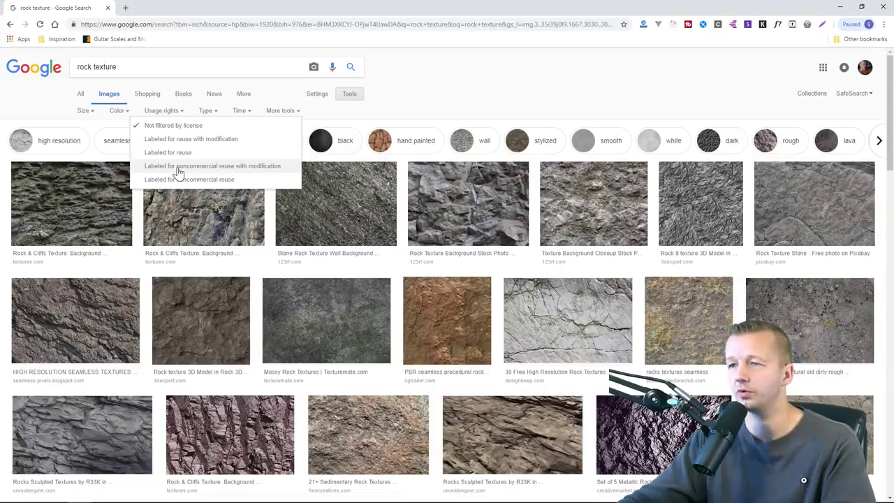
{"action": "left_click", "coordinate": [189, 142]}
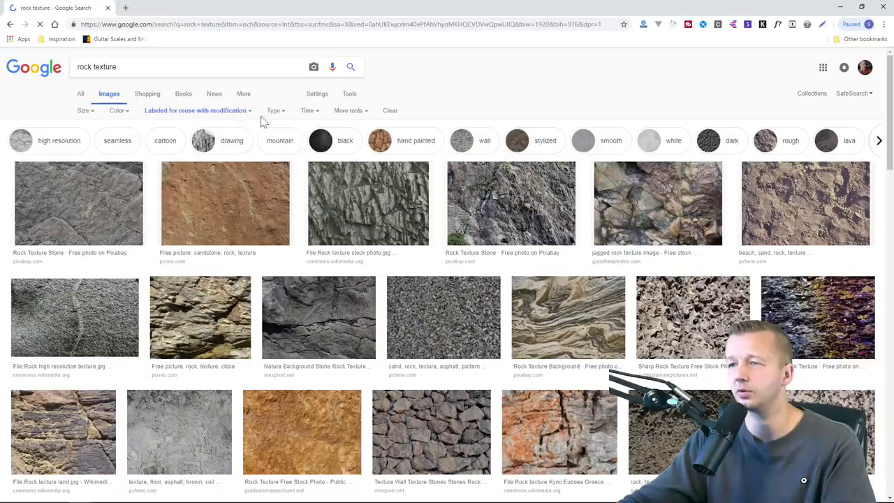
{"action": "left_click", "coordinate": [85, 112]}
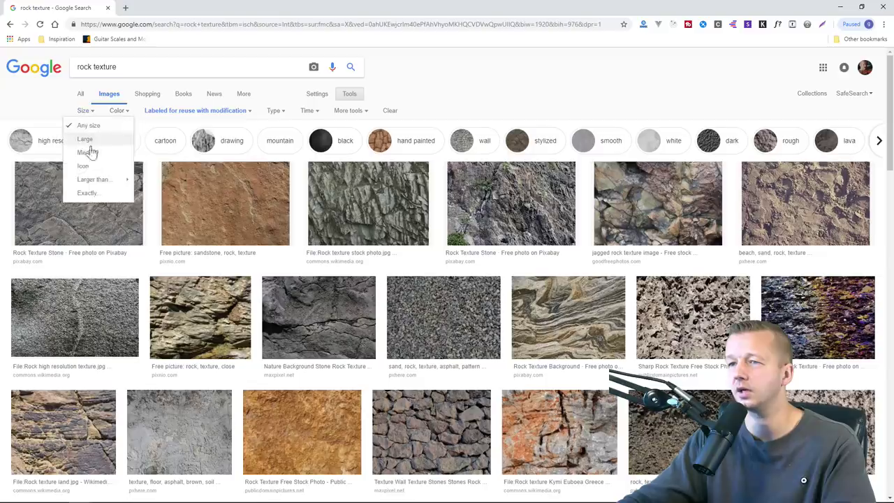
{"action": "mouse_move", "coordinate": [91, 179]}
{"action": "left_click", "coordinate": [168, 197]}
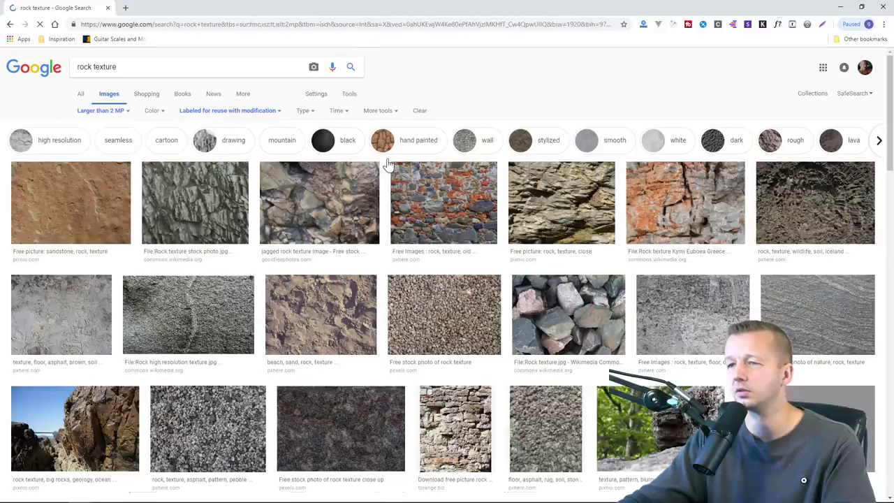
Preview the Rock texture stock photo result and copy the image.
{"action": "left_click", "coordinate": [203, 202]}
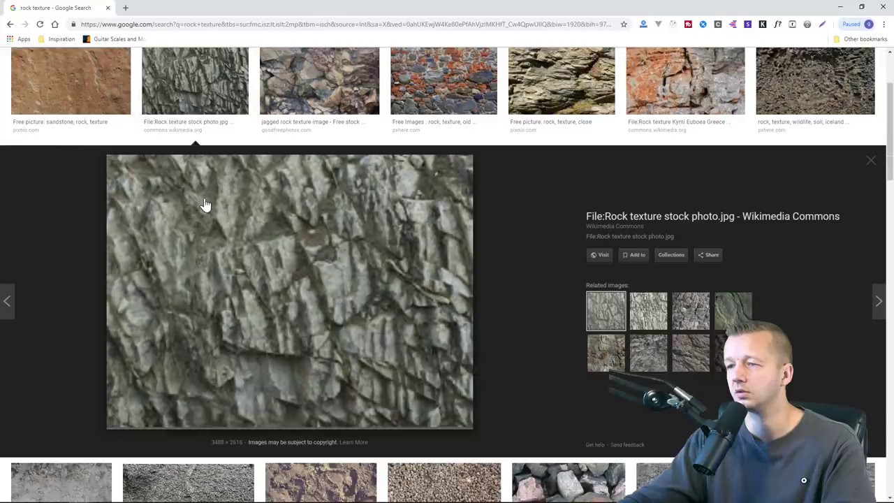
{"action": "right_click", "coordinate": [326, 251]}
{"action": "left_click", "coordinate": [365, 337]}
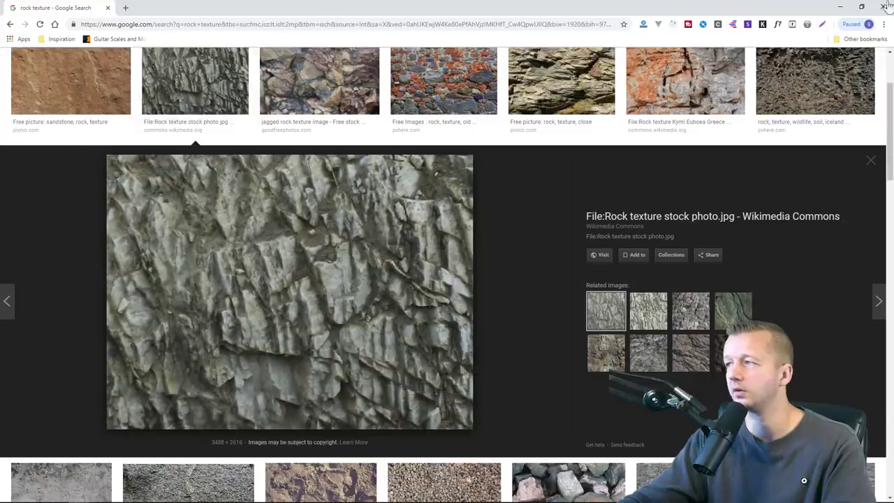
Back in Photoshop, rasterize the 300k type layer.
{"action": "left_click", "coordinate": [841, 8]}
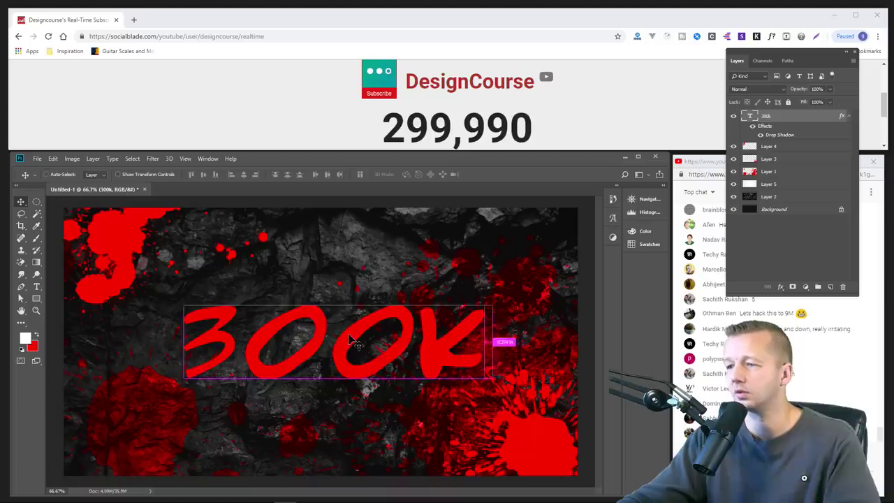
{"action": "key", "text": "ctrl"}
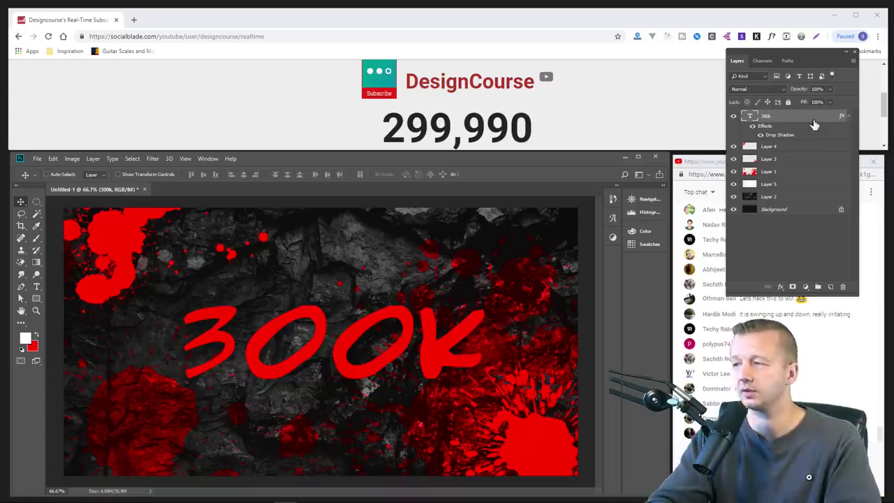
{"action": "right_click", "coordinate": [814, 125]}
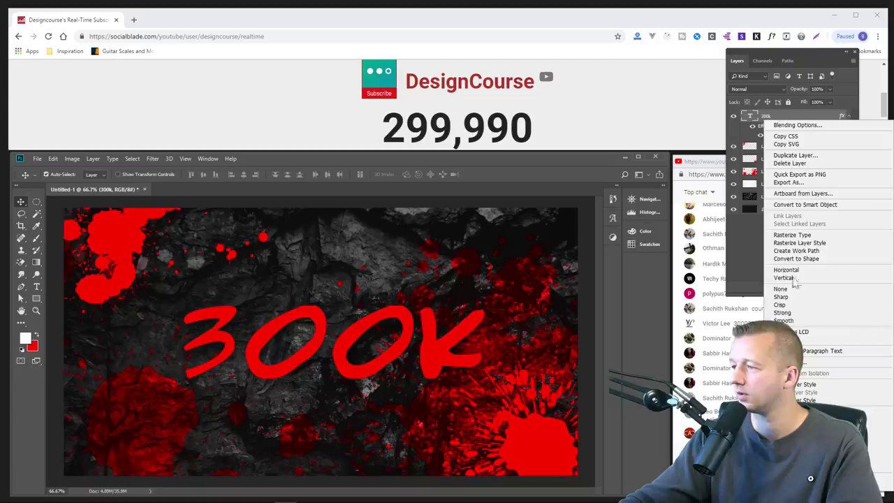
{"action": "left_click", "coordinate": [796, 235]}
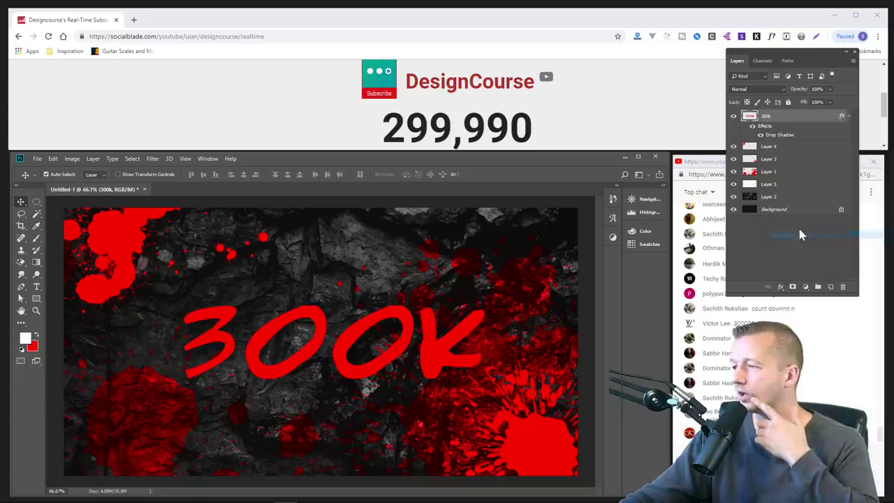
Rasterize the 300k layer's drop shadow style into its pixels.
{"action": "right_click", "coordinate": [797, 119]}
{"action": "left_click", "coordinate": [797, 127]}
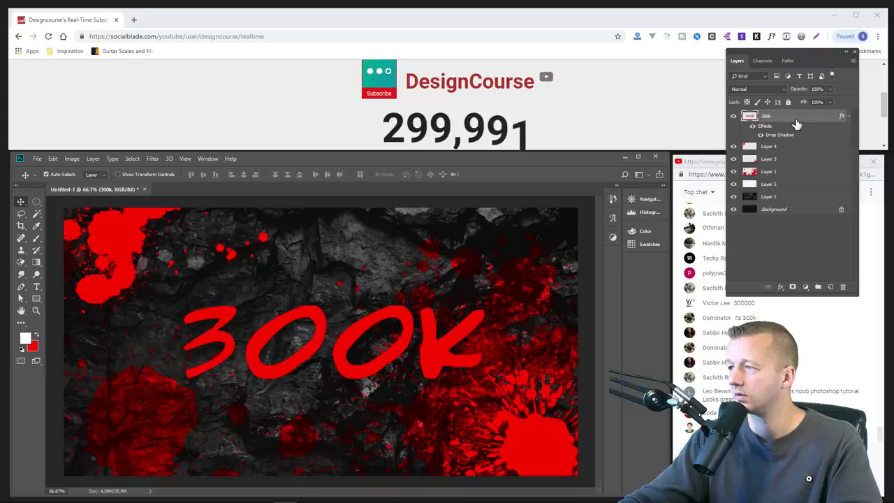
{"action": "right_click", "coordinate": [797, 123]}
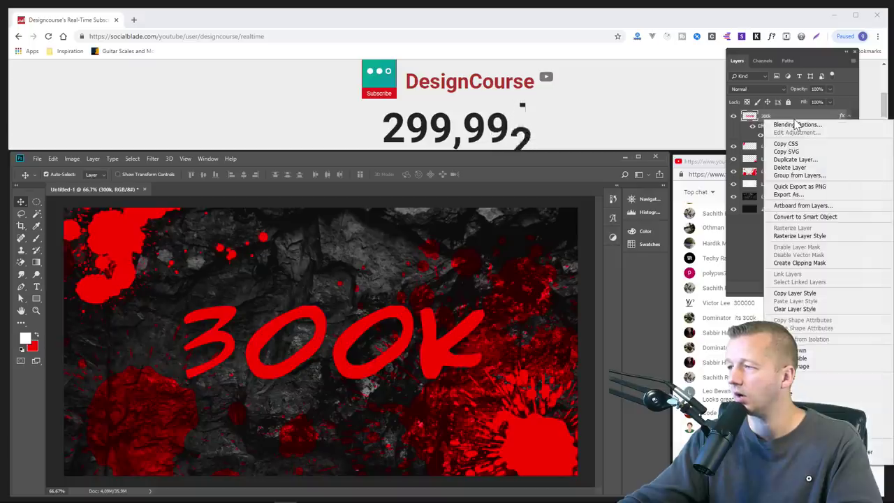
{"action": "left_click", "coordinate": [798, 236]}
Create new Layer 6 and put the rock texture on it, clipped to the 300K text.
{"action": "key", "text": "shift+ctrl+n"}
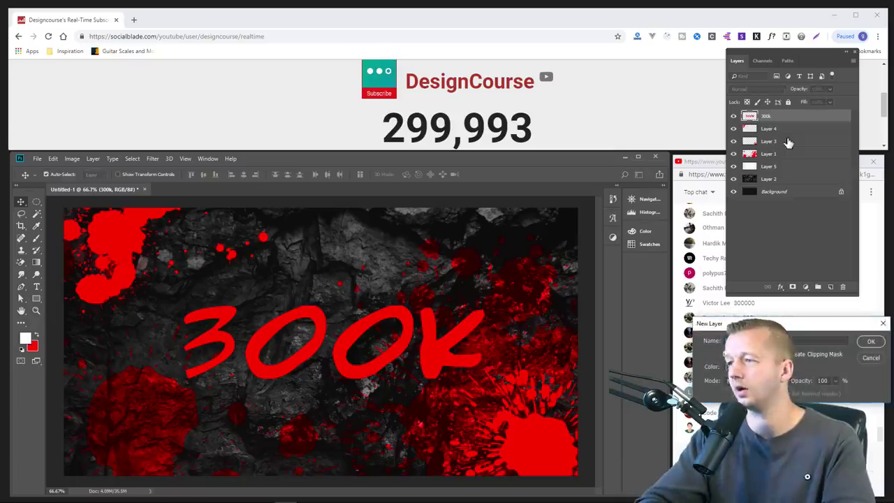
{"action": "key", "text": "Return"}
{"action": "key", "text": "ctrl+alt+g"}
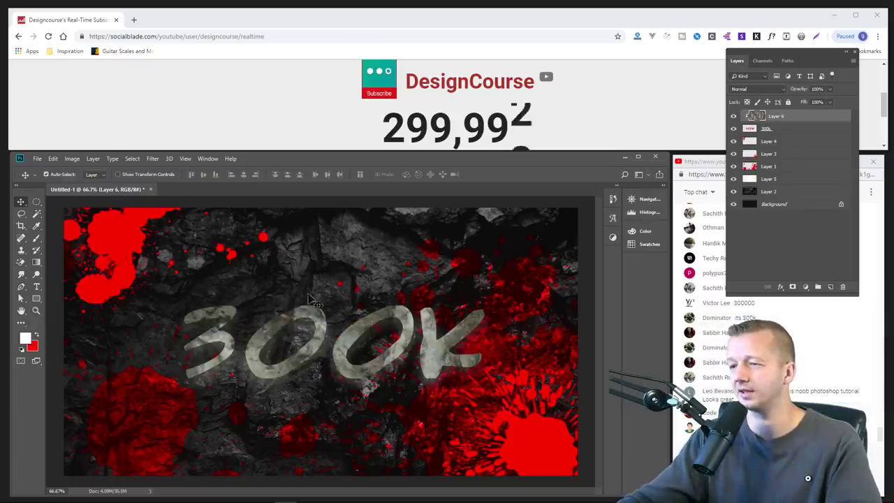
Scale the rock texture to about 32% and move it up over the 300K lettering.
{"action": "key", "text": "ctrl+t"}
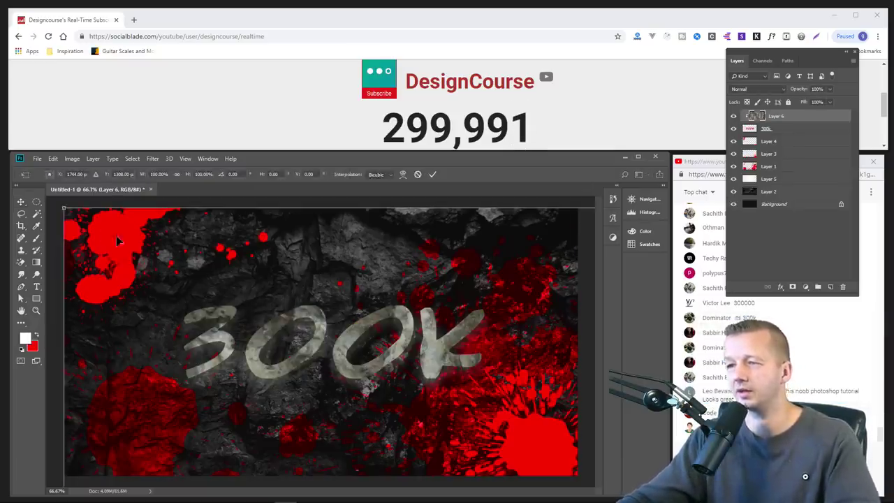
{"action": "left_click_drag", "start_coordinate": [65, 208], "coordinate": [152, 265]}
{"action": "left_click_drag", "start_coordinate": [244, 329], "coordinate": [248, 298]}
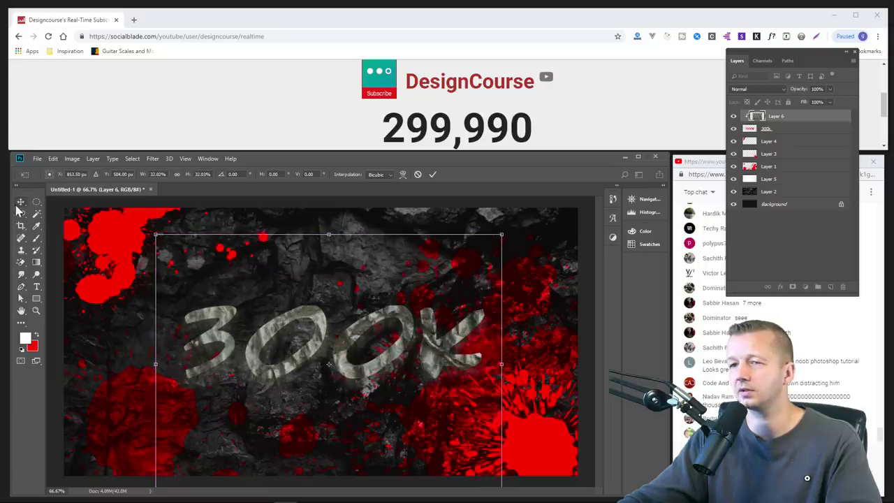
{"action": "left_click", "coordinate": [433, 174]}
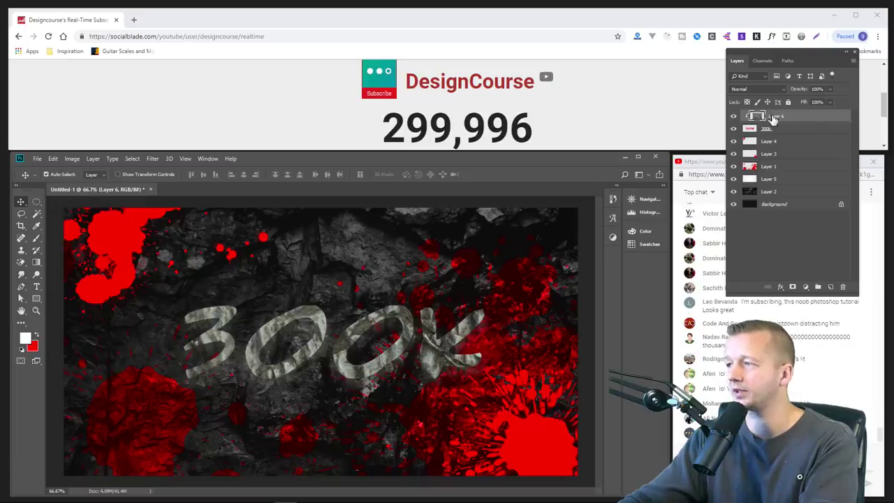
Set Layer 6's blend mode to Hard Light.
{"action": "left_click", "coordinate": [755, 91]}
{"action": "left_click", "coordinate": [754, 92]}
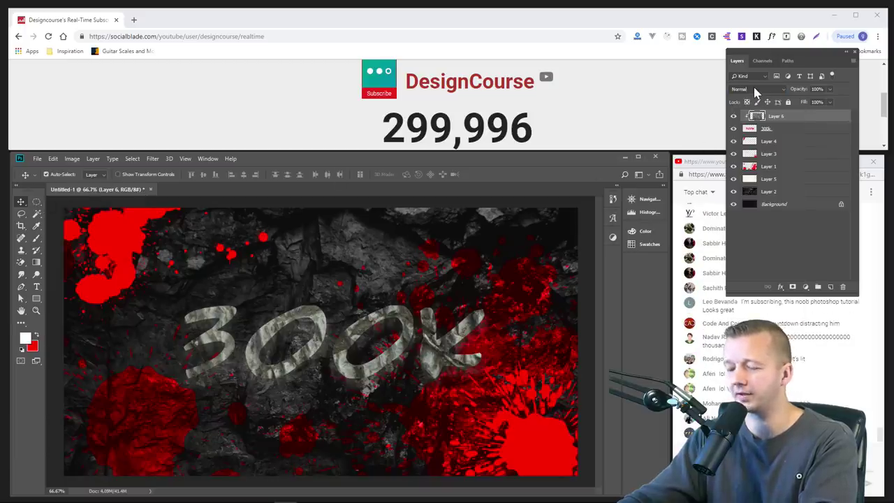
{"action": "scroll", "coordinate": [754, 91], "scroll_direction": "down", "scroll_amount": 2}
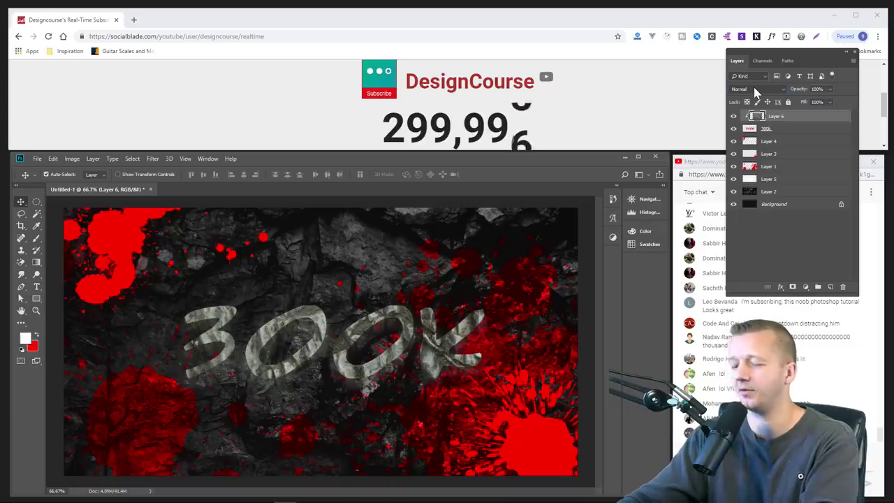
{"action": "scroll", "coordinate": [754, 91], "scroll_direction": "down", "scroll_amount": 5}
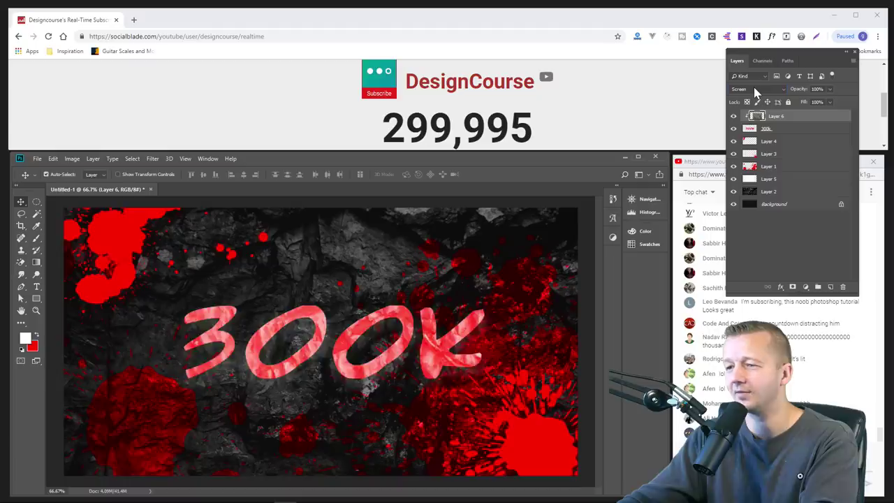
{"action": "scroll", "coordinate": [754, 92], "scroll_direction": "down", "scroll_amount": 5}
{"action": "scroll", "coordinate": [755, 91], "scroll_direction": "down", "scroll_amount": 3}
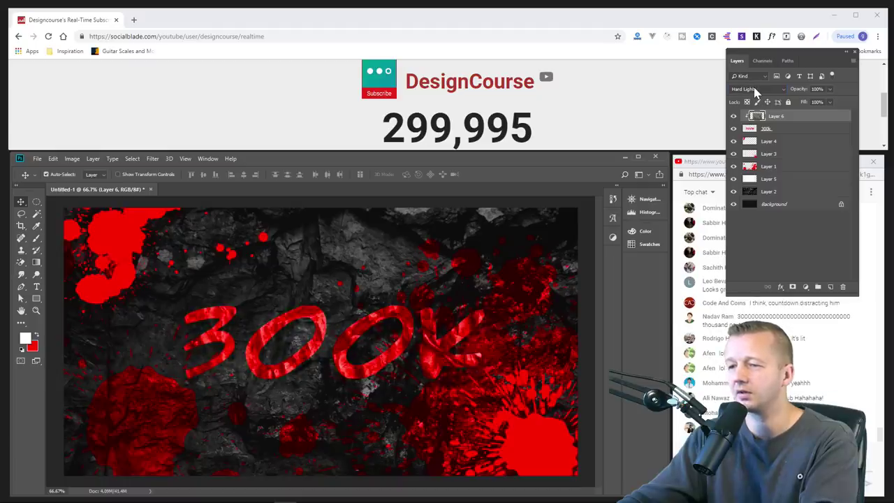
Select the regular Eraser tool and adjust its brush size.
{"action": "right_click", "coordinate": [23, 260]}
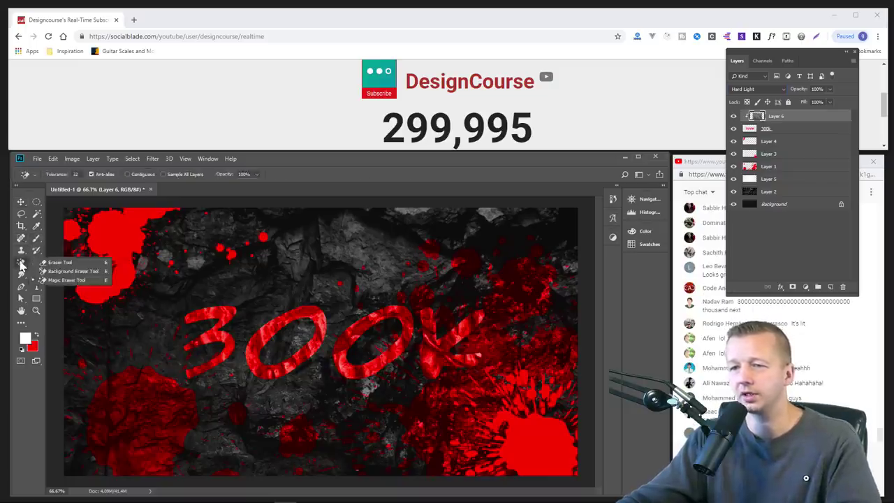
{"action": "left_click", "coordinate": [59, 260]}
{"action": "left_click", "coordinate": [63, 176]}
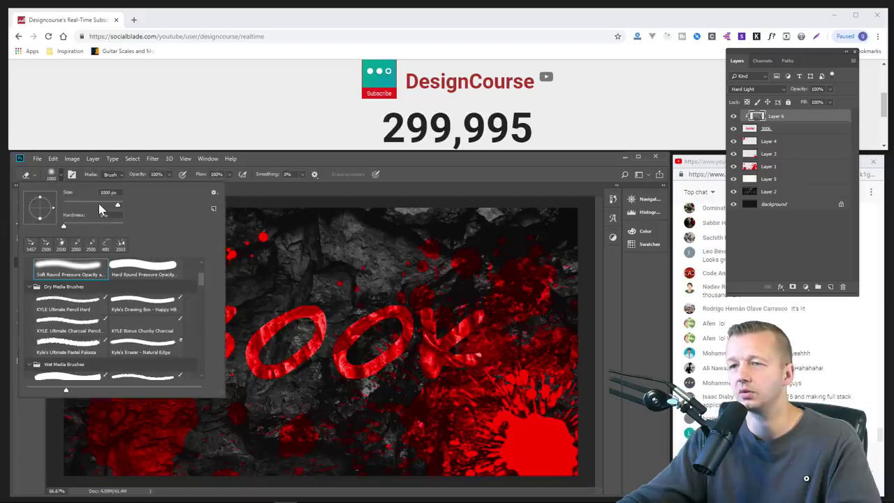
{"action": "left_click", "coordinate": [333, 172]}
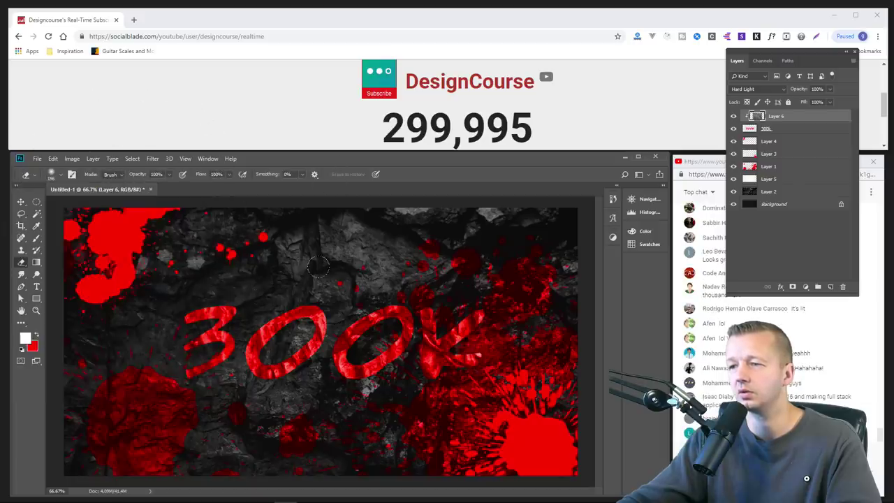
{"action": "left_click", "coordinate": [60, 178]}
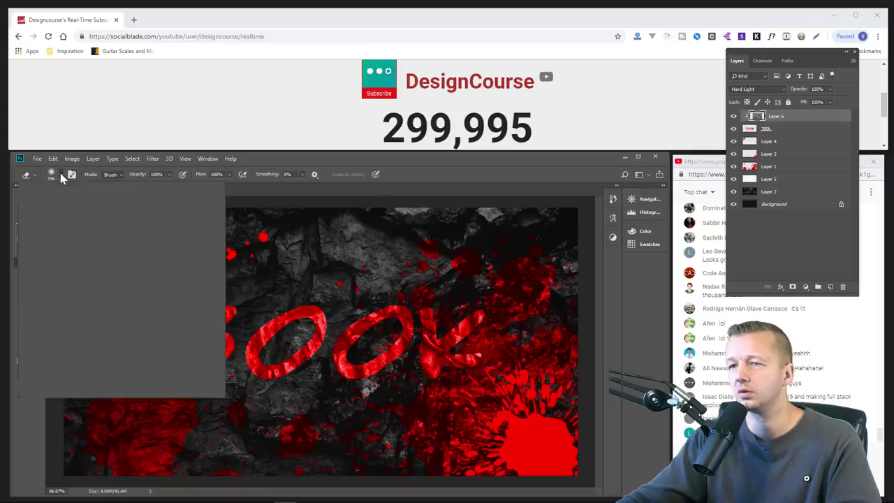
{"action": "left_click", "coordinate": [330, 161]}
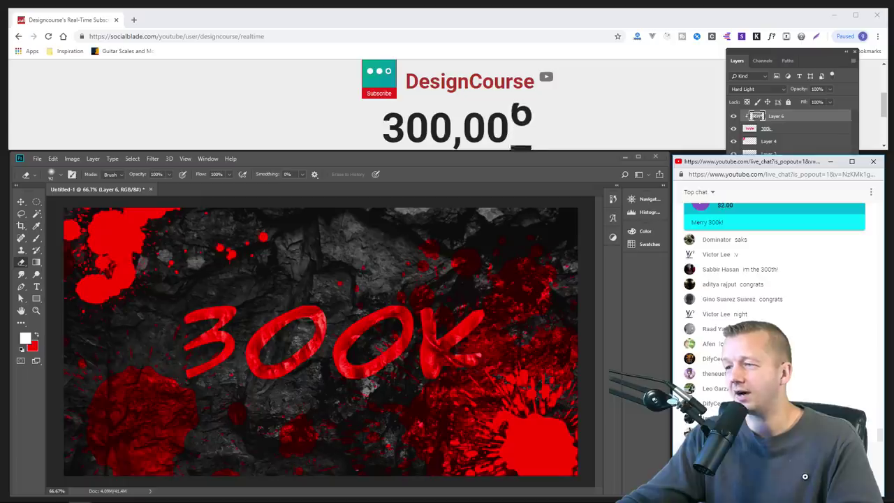
Switch between Photoshop's layers, the live chat and the subscriber-counter browser window.
{"action": "left_click", "coordinate": [342, 351]}
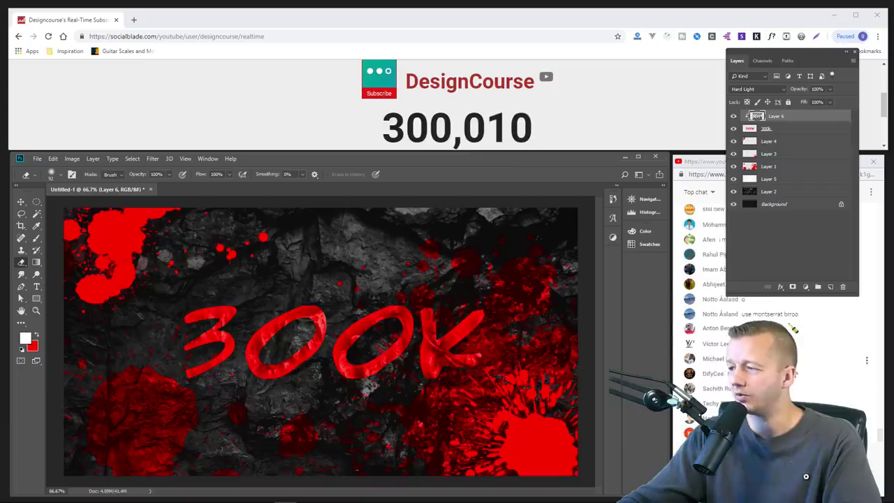
{"action": "left_click", "coordinate": [805, 370]}
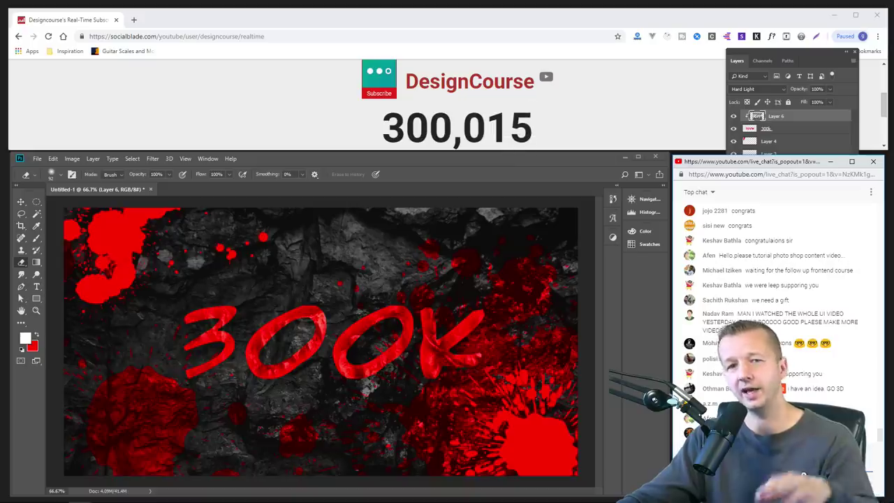
{"action": "left_click", "coordinate": [278, 131]}
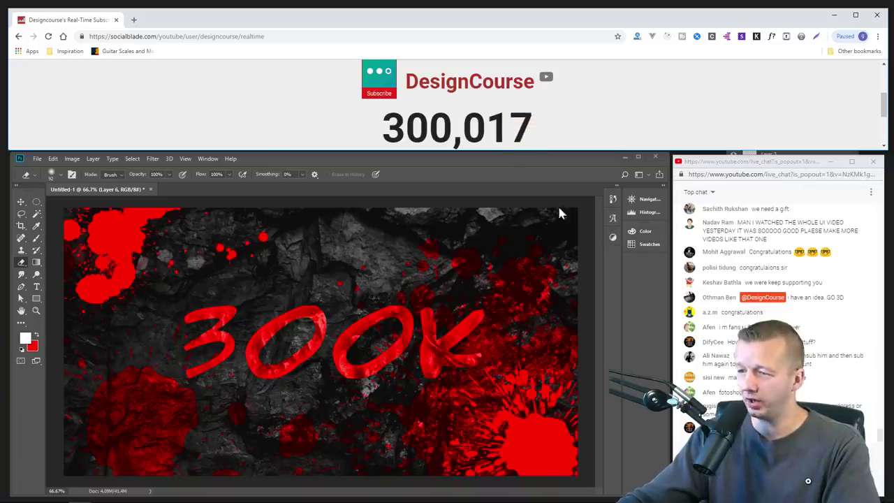
{"action": "left_click_drag", "start_coordinate": [742, 160], "coordinate": [256, 54]}
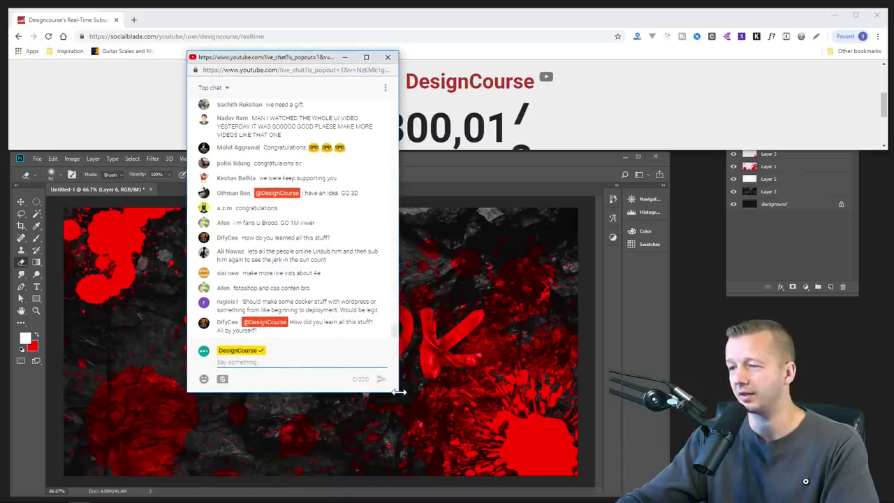
{"action": "left_click_drag", "start_coordinate": [398, 392], "coordinate": [503, 431]}
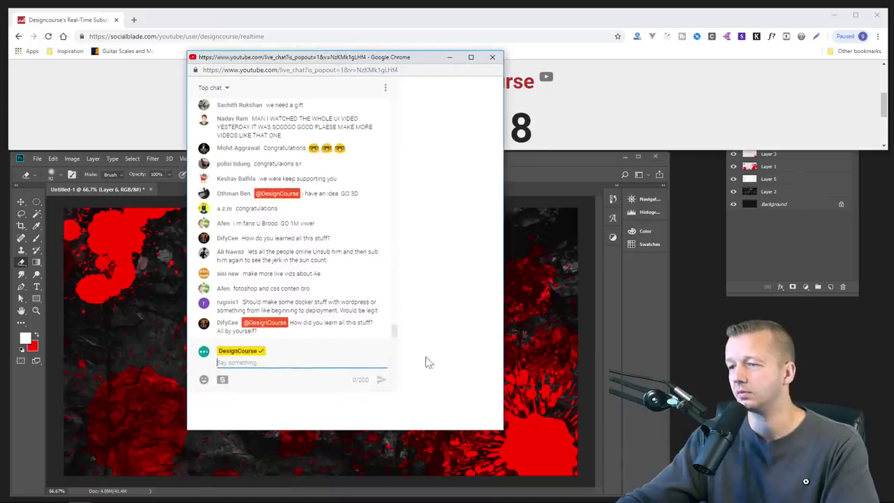
{"action": "scroll", "coordinate": [358, 304], "scroll_direction": "up", "scroll_amount": 5}
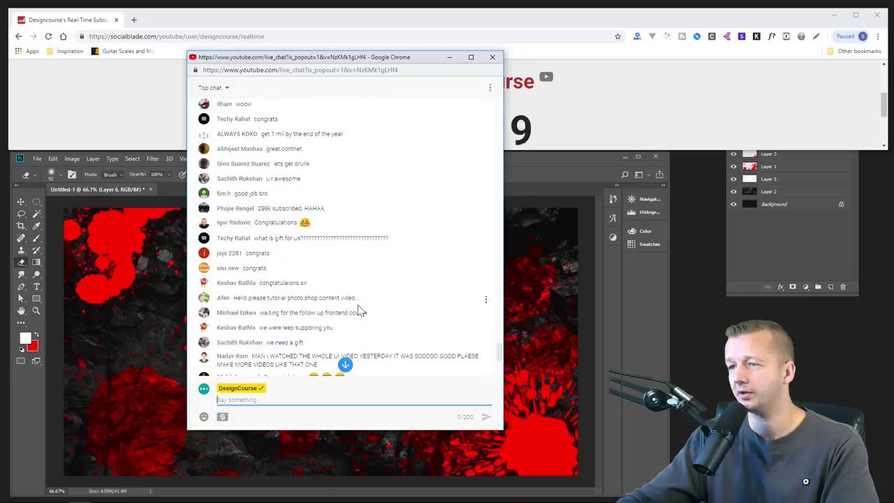
{"action": "scroll", "coordinate": [383, 311], "scroll_direction": "down", "scroll_amount": 3}
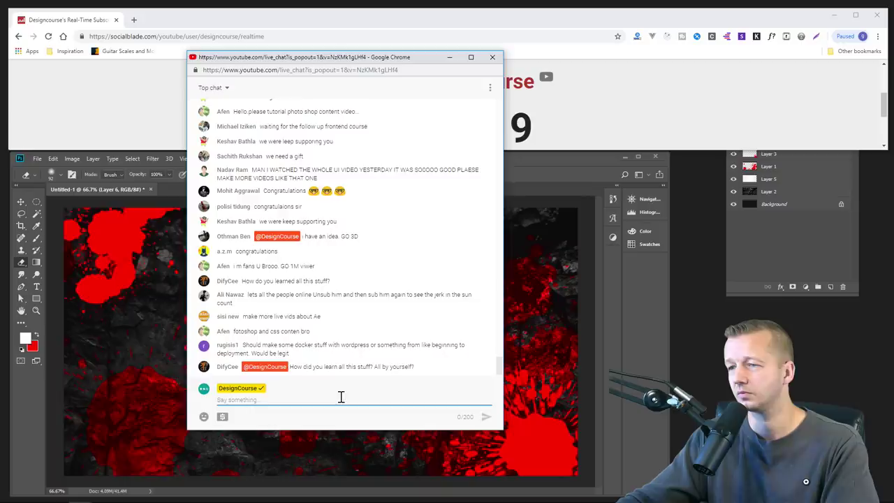
{"action": "left_click_drag", "start_coordinate": [314, 61], "coordinate": [159, 55]}
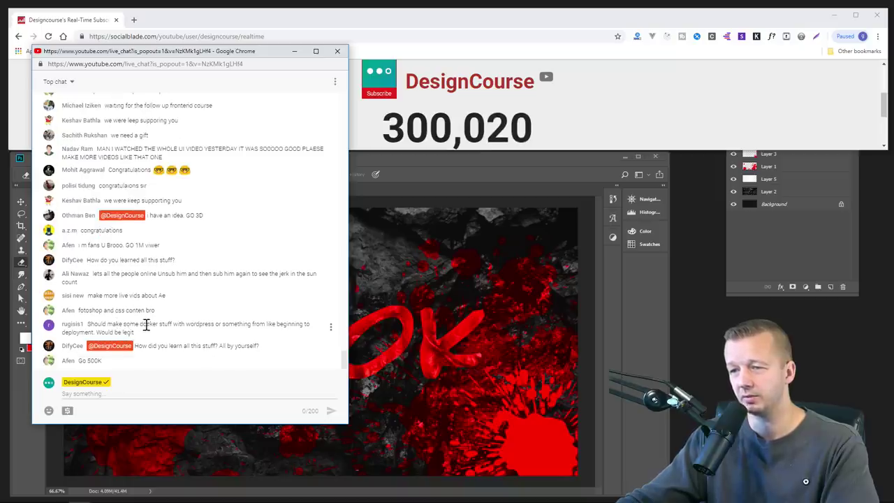
{"action": "left_click", "coordinate": [157, 394]}
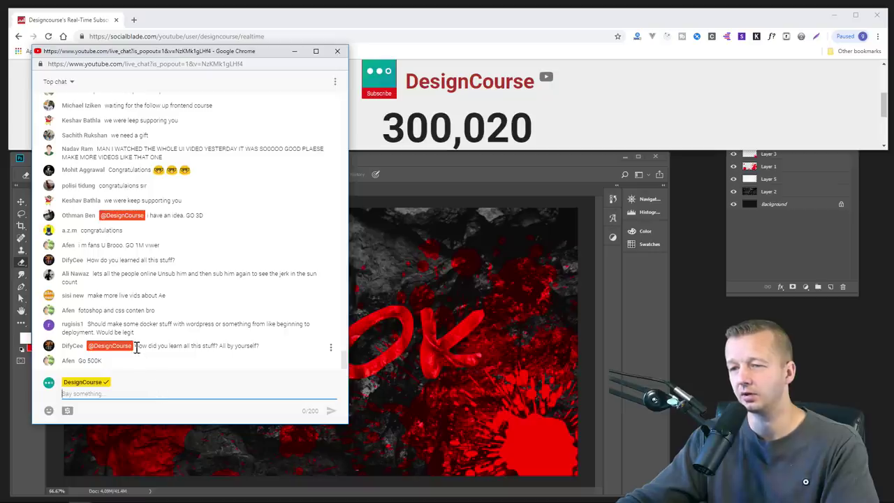
{"action": "left_click_drag", "start_coordinate": [135, 345], "coordinate": [272, 350]}
{"action": "left_click", "coordinate": [272, 350]}
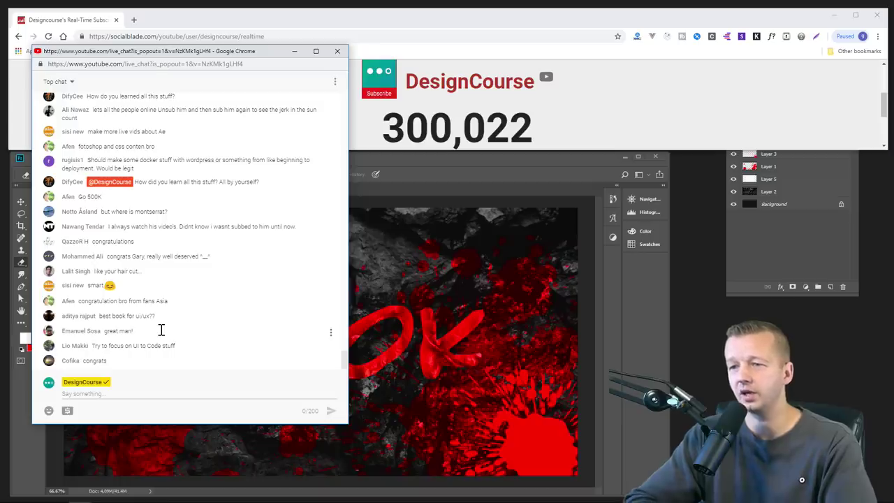
Add the text 'YAY TO ME' and place it beneath 300K.
{"action": "left_click", "coordinate": [355, 177]}
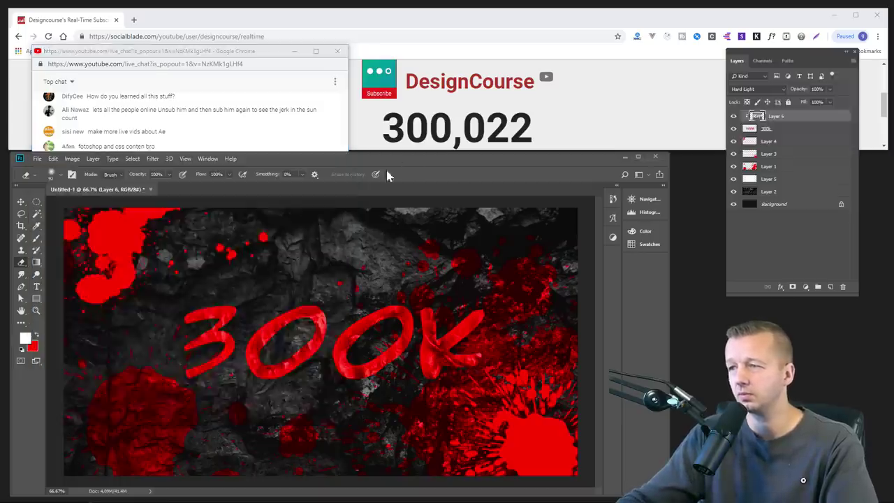
{"action": "left_click", "coordinate": [36, 287]}
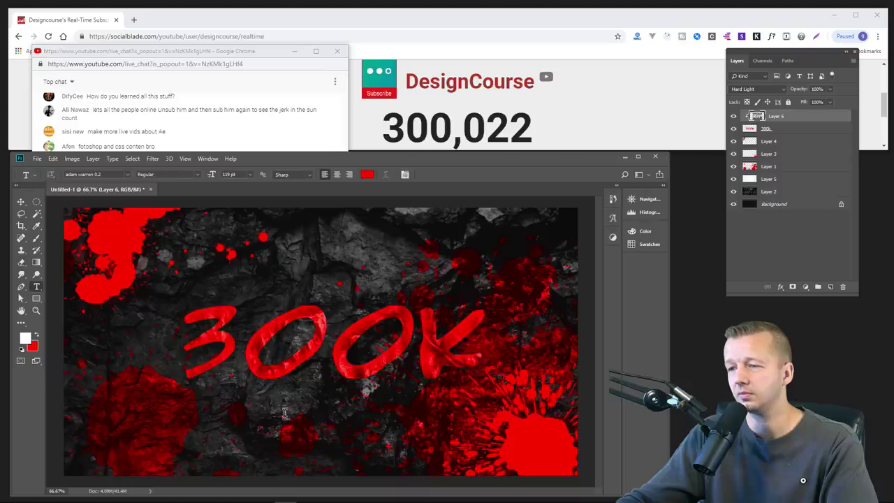
{"action": "left_click", "coordinate": [264, 404]}
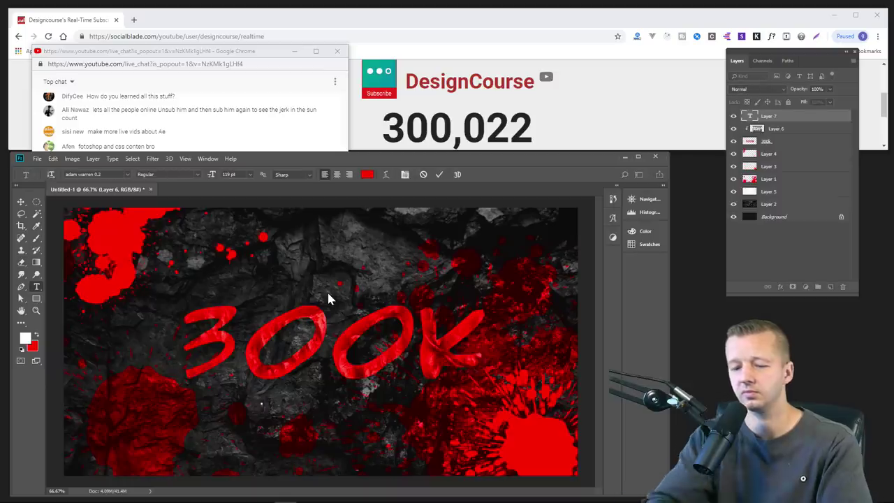
{"action": "type", "text": "YAY TO ME"}
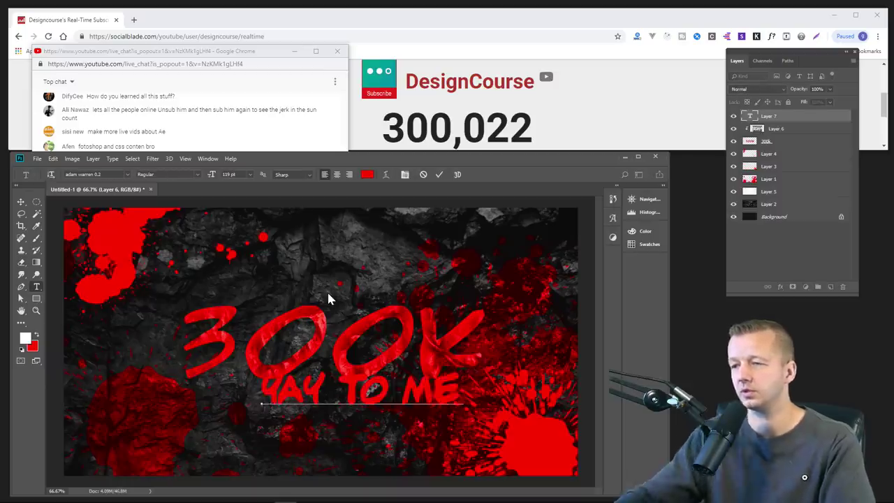
{"action": "left_click", "coordinate": [21, 202]}
{"action": "left_click_drag", "start_coordinate": [316, 394], "coordinate": [290, 408]}
Set the subtitle's font to Montserrat Bold and its colour to white.
{"action": "left_click", "coordinate": [36, 286]}
{"action": "left_click", "coordinate": [105, 174]}
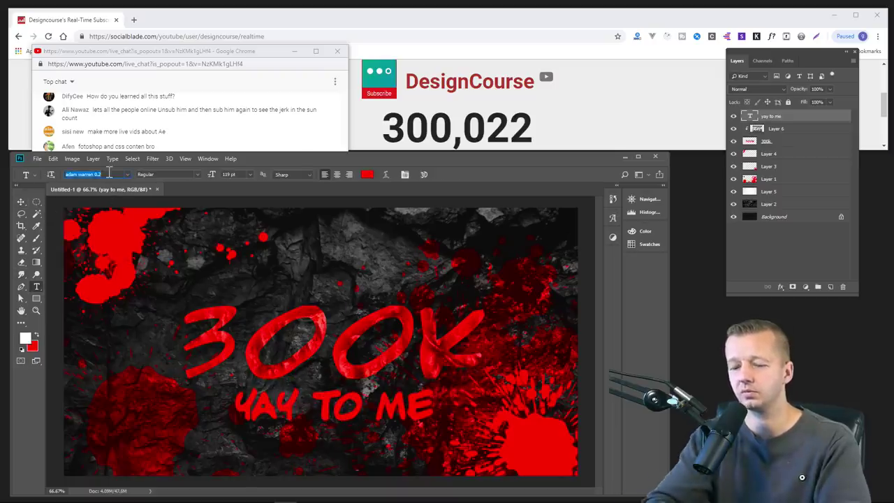
{"action": "type", "text": "MONTSERRAT"}
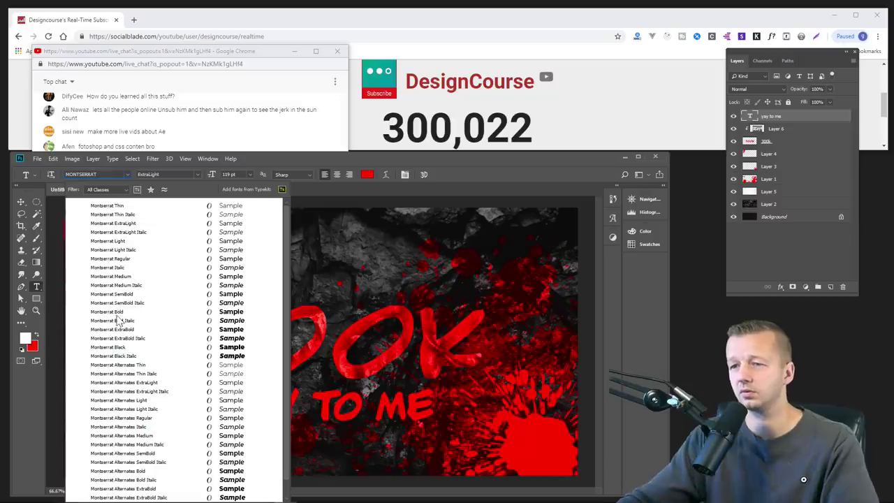
{"action": "left_click", "coordinate": [121, 312]}
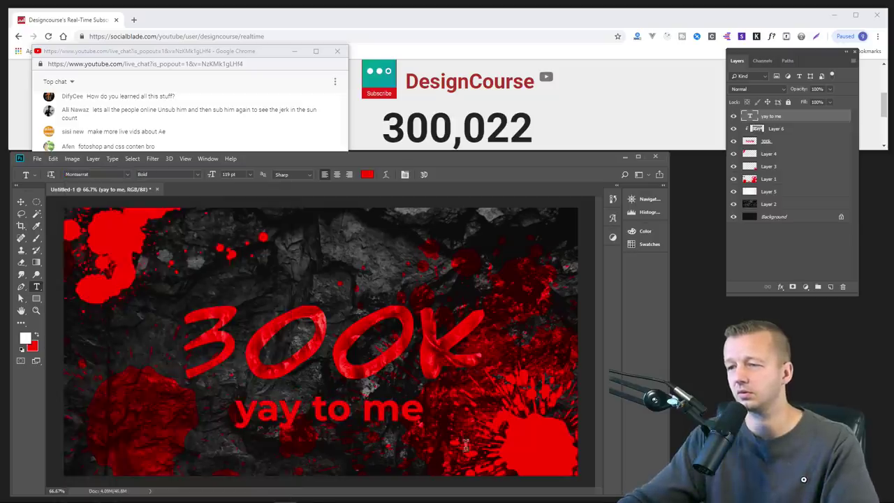
{"action": "left_click", "coordinate": [367, 174]}
{"action": "left_click", "coordinate": [473, 250]}
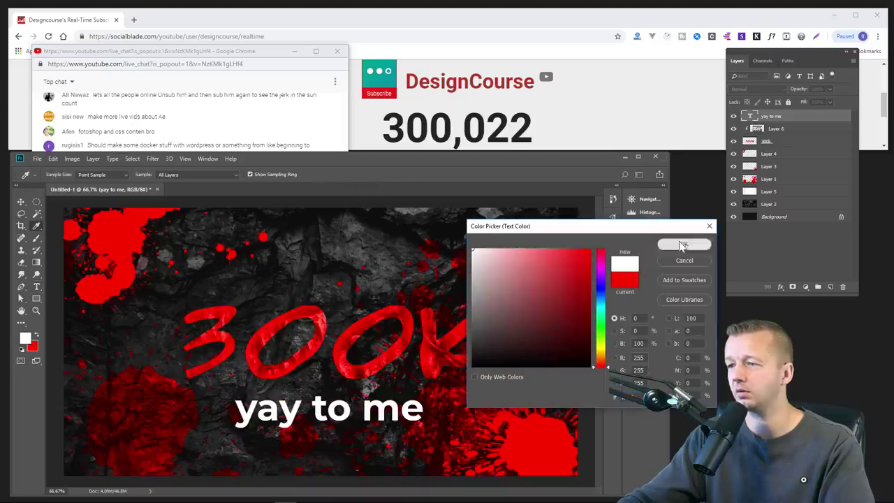
{"action": "key", "text": "Return"}
Scale the subtitle down and nudge it slightly lower beneath 300K.
{"action": "key", "text": "ctrl+t"}
{"action": "left_click_drag", "start_coordinate": [415, 428], "coordinate": [351, 411]}
{"action": "key", "text": "Return"}
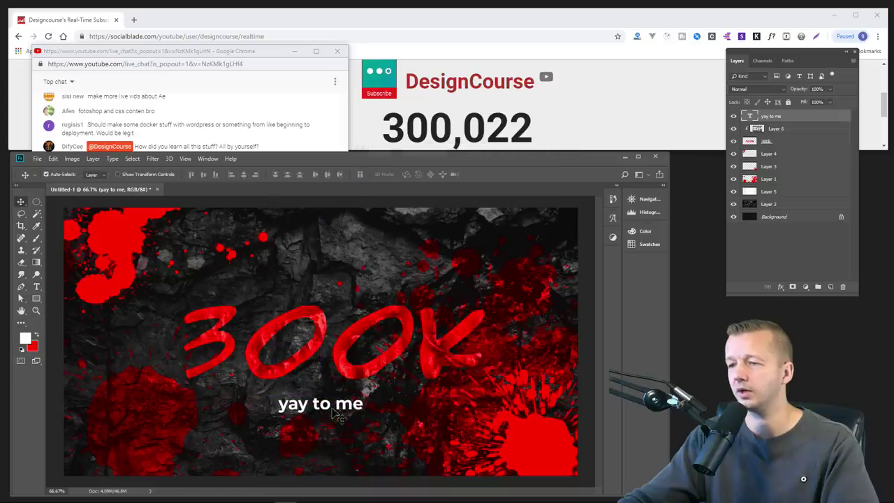
{"action": "left_click_drag", "start_coordinate": [335, 412], "coordinate": [336, 415]}
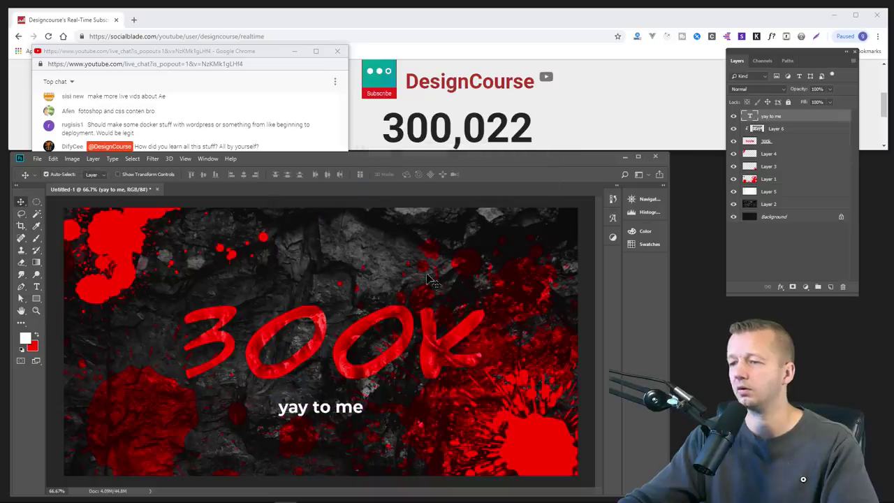
Bring the chat forward, draft the message ':)' and then delete it.
{"action": "left_click", "coordinate": [210, 86]}
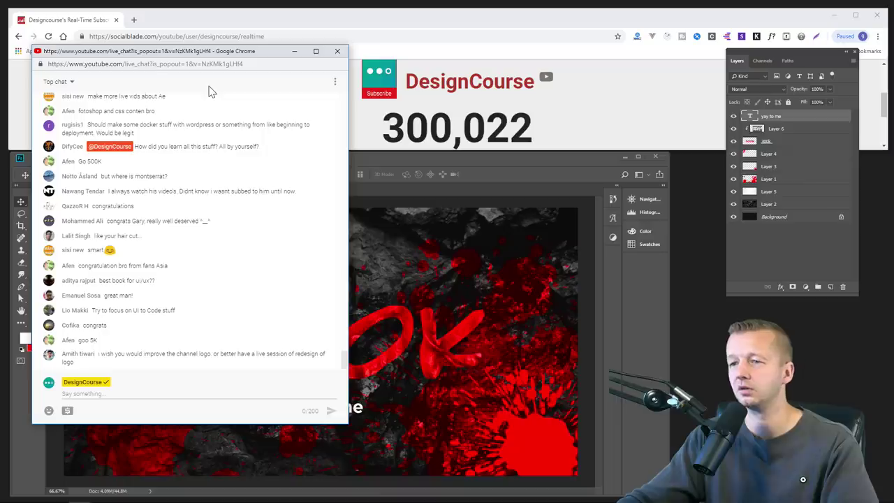
{"action": "left_click", "coordinate": [172, 393]}
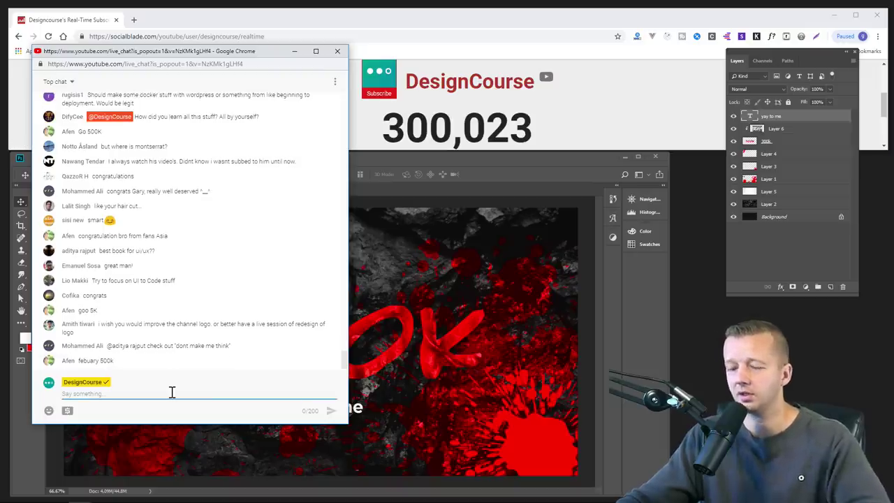
{"action": "type", "text": ":):):):):)"}
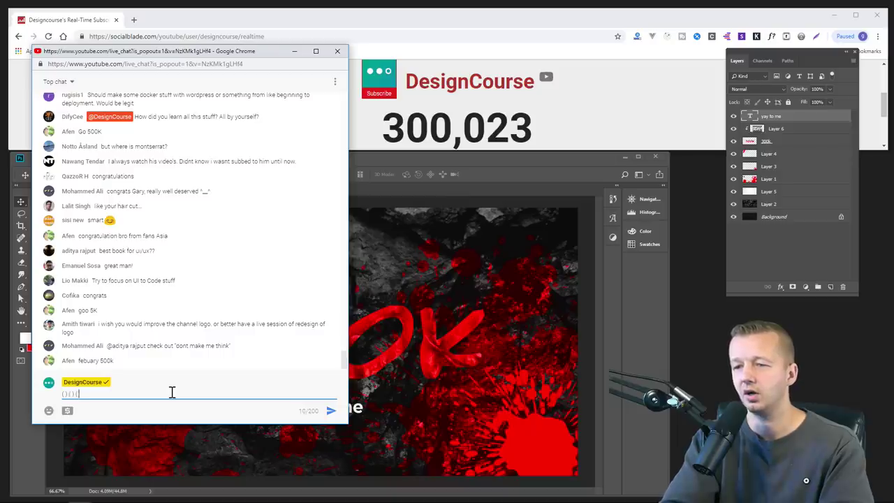
{"action": "key", "text": "ctrl+a"}
{"action": "key", "text": "BackSpace"}
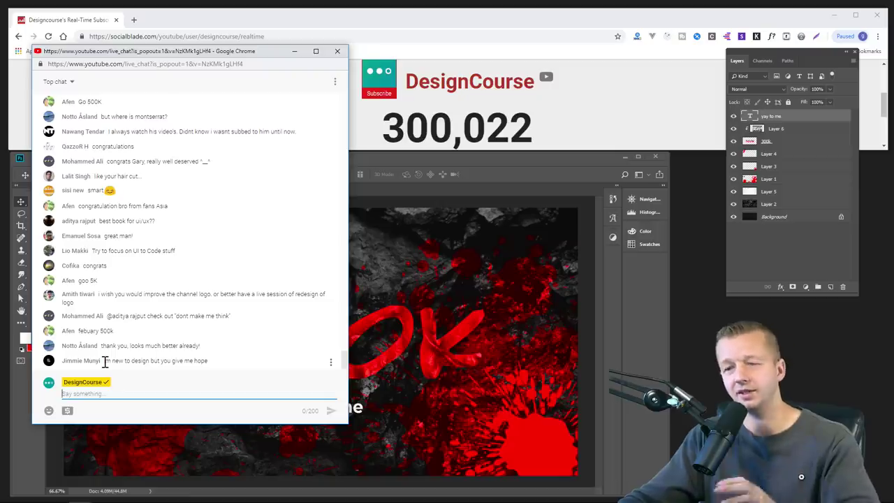
{"action": "left_click", "coordinate": [173, 406]}
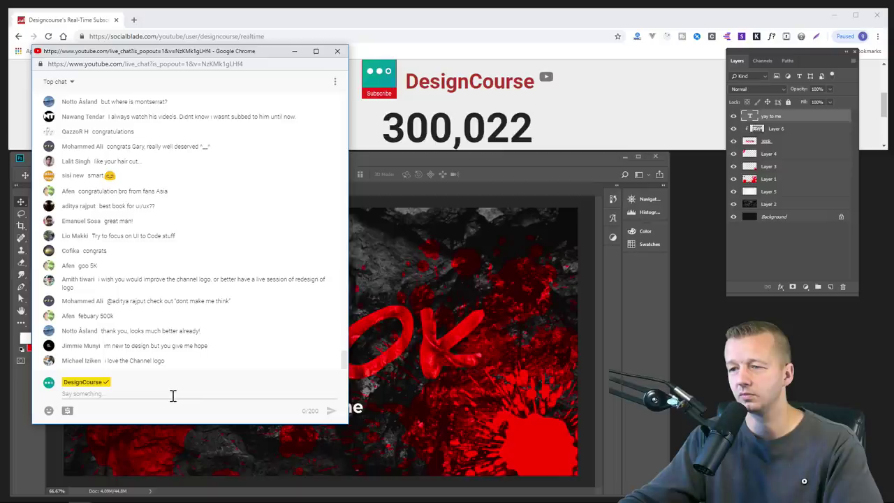
Highlight and then clear the viewer message about being new to design.
{"action": "mouse_move", "coordinate": [208, 346]}
{"action": "left_mouse_down"}
{"action": "mouse_move", "coordinate": [106, 350]}
{"action": "mouse_move", "coordinate": [215, 352]}
{"action": "left_mouse_up"}
{"action": "left_click", "coordinate": [105, 345]}
{"action": "left_click", "coordinate": [218, 351]}
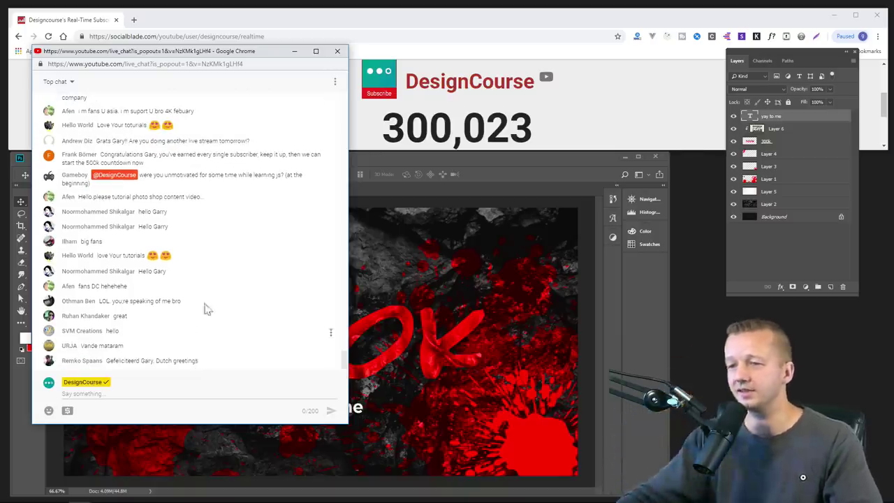
Zoom the chat popup to 150%, enlarge its window, and scroll through the messages.
{"action": "key", "text": "ctrl+plus"}
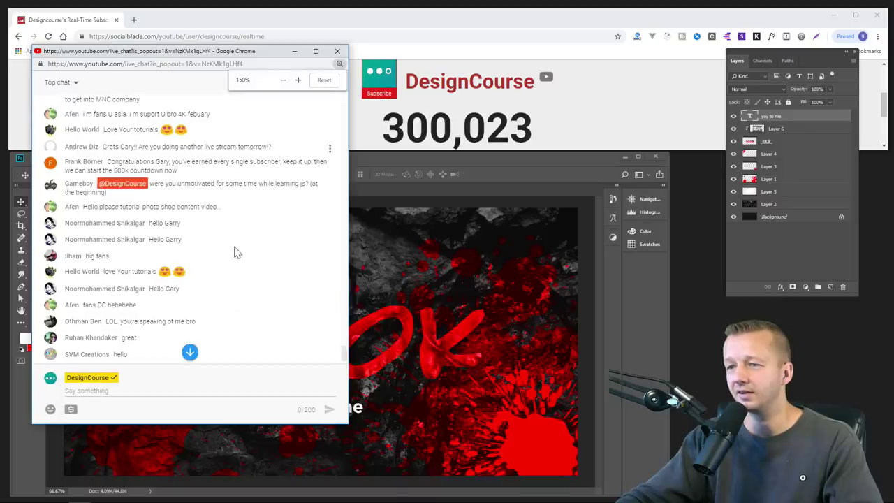
{"action": "scroll", "coordinate": [234, 253], "scroll_direction": "up", "scroll_amount": 5}
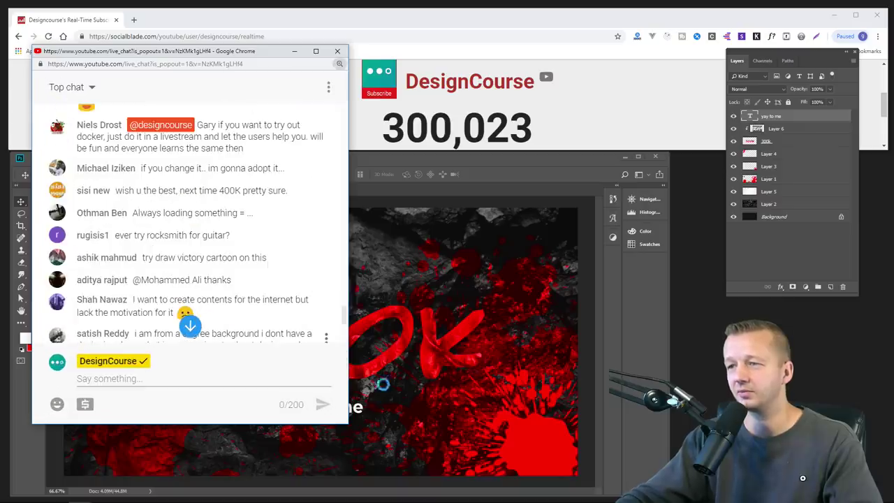
{"action": "left_click_drag", "start_coordinate": [347, 425], "coordinate": [466, 480]}
{"action": "scroll", "coordinate": [256, 284], "scroll_direction": "down", "scroll_amount": 10}
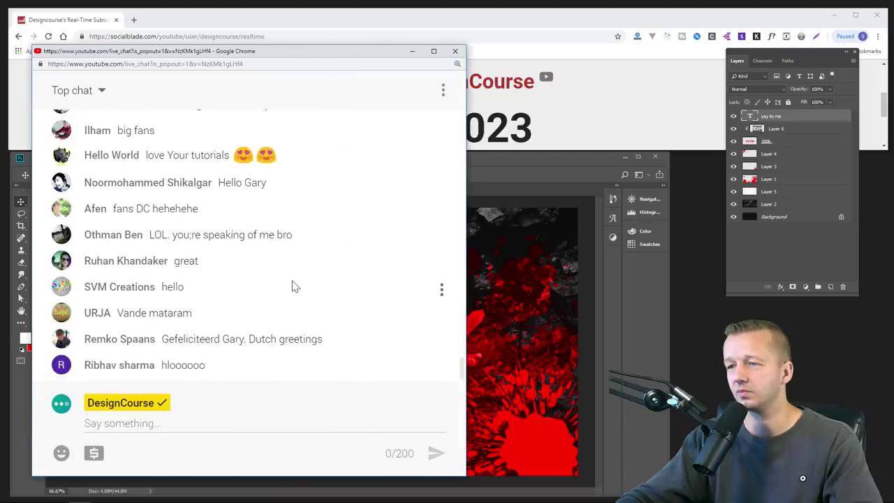
{"action": "scroll", "coordinate": [293, 286], "scroll_direction": "up", "scroll_amount": 3}
{"action": "scroll", "coordinate": [294, 286], "scroll_direction": "up", "scroll_amount": 3}
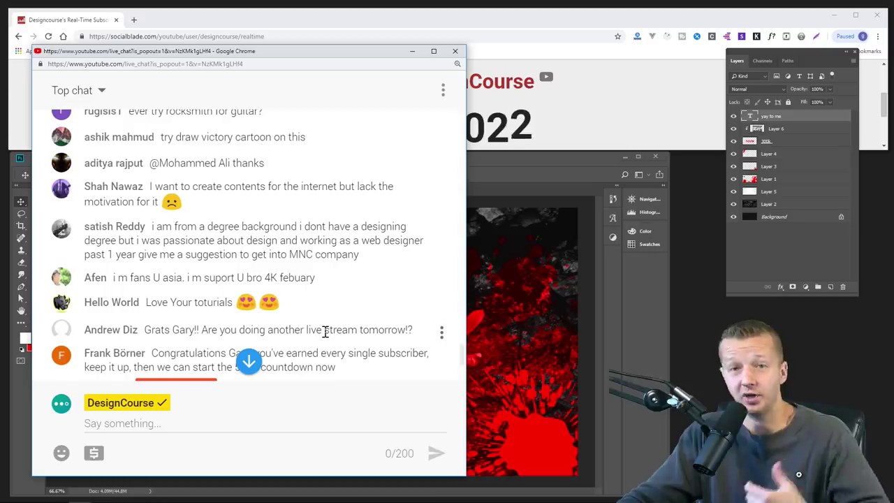
{"action": "scroll", "coordinate": [324, 332], "scroll_direction": "down", "scroll_amount": 3}
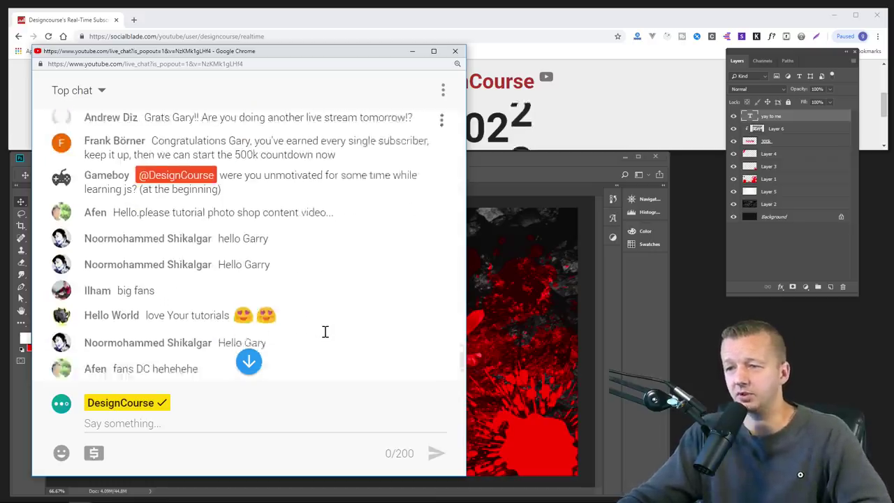
{"action": "scroll", "coordinate": [325, 332], "scroll_direction": "down", "scroll_amount": 5}
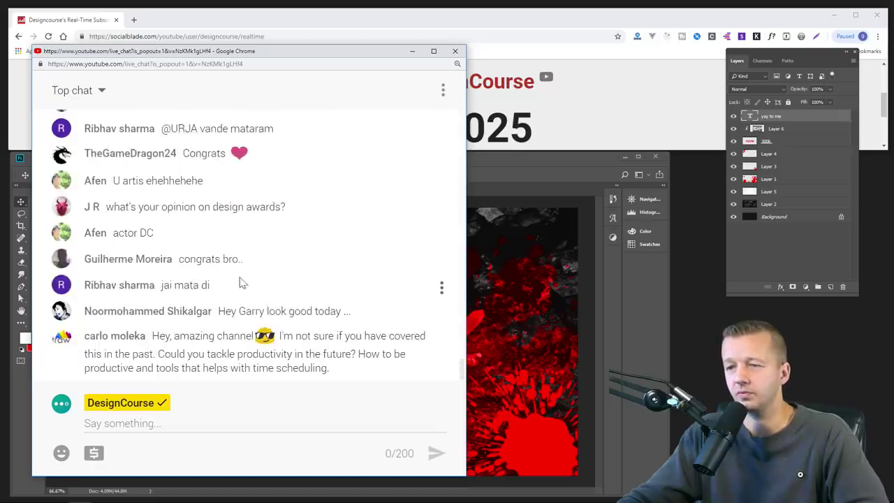
Highlight the viewer question about design awards while reading it.
{"action": "left_click_drag", "start_coordinate": [106, 207], "coordinate": [282, 207]}
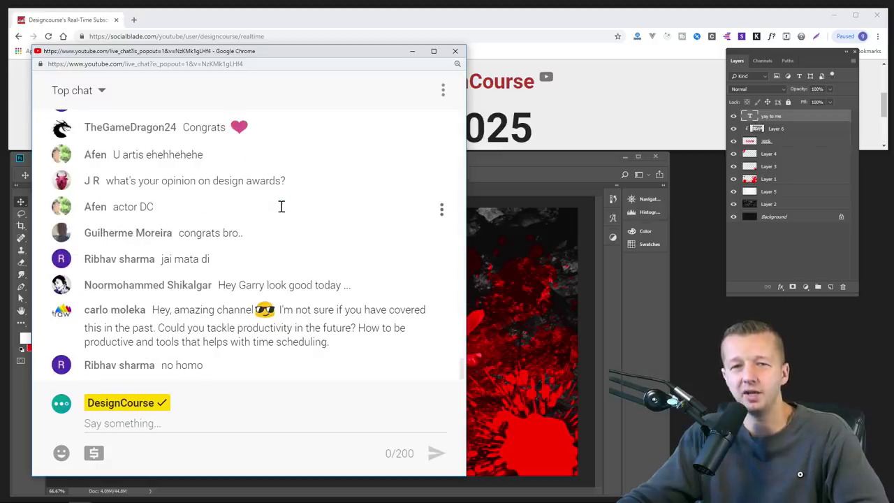
{"action": "left_click_drag", "start_coordinate": [281, 180], "coordinate": [246, 181]}
{"action": "left_click", "coordinate": [251, 181]}
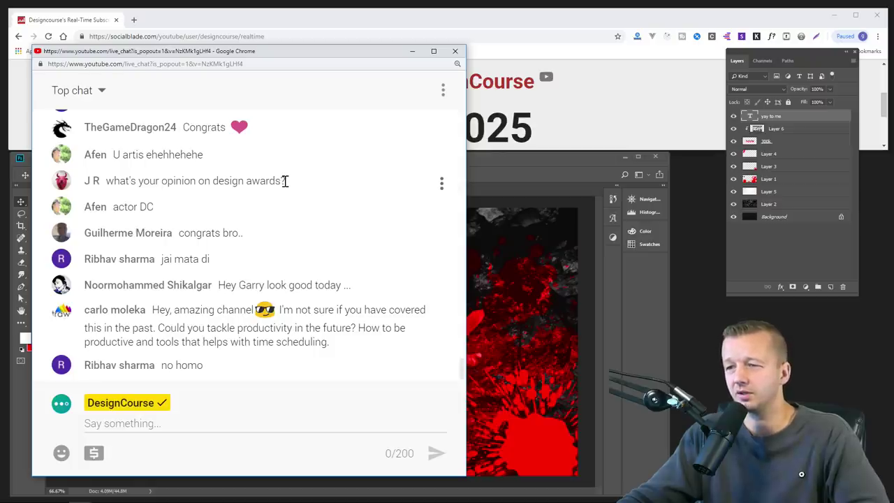
{"action": "left_click_drag", "start_coordinate": [285, 181], "coordinate": [216, 180]}
{"action": "left_click", "coordinate": [217, 178]}
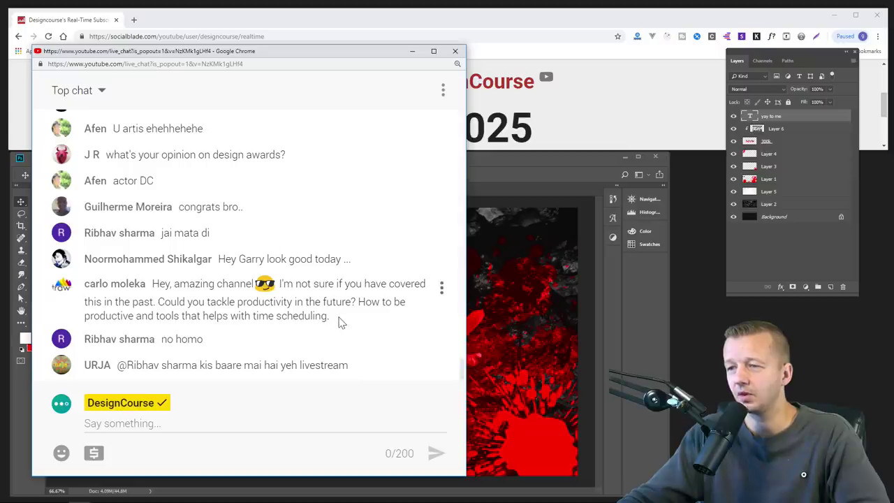
Highlight the viewer's productivity and time-scheduling request while reading it.
{"action": "left_click_drag", "start_coordinate": [342, 318], "coordinate": [359, 275]}
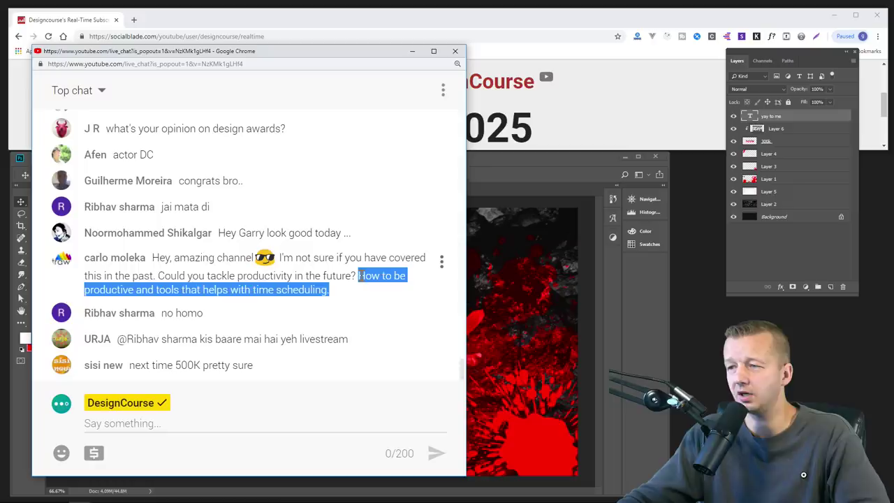
{"action": "triple_click", "coordinate": [359, 278]}
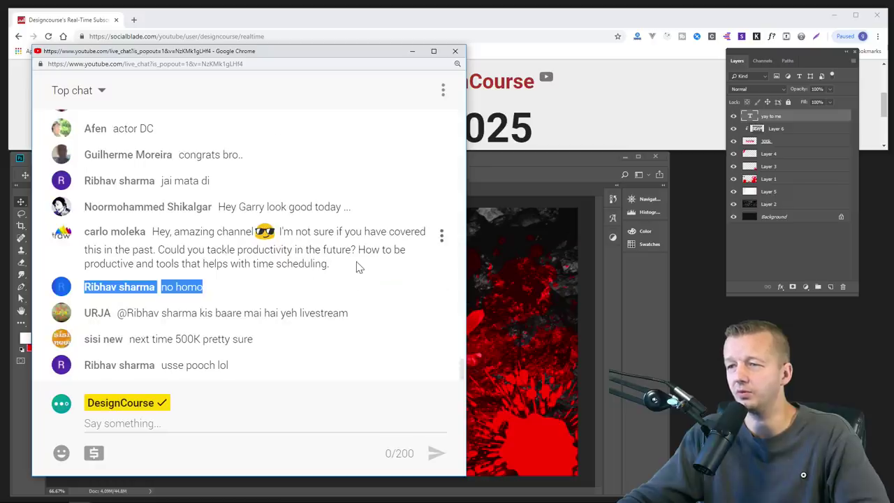
{"action": "left_click", "coordinate": [357, 265]}
{"action": "left_click_drag", "start_coordinate": [358, 262], "coordinate": [359, 257]}
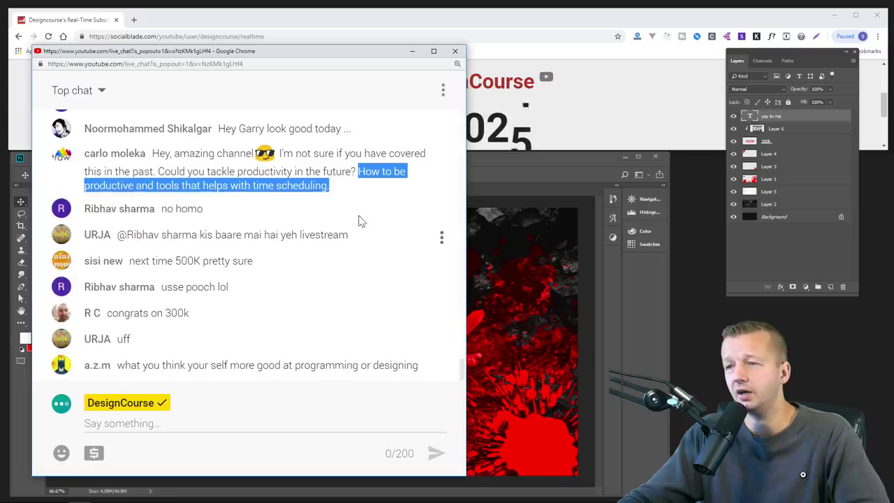
{"action": "left_click", "coordinate": [361, 199]}
{"action": "left_click_drag", "start_coordinate": [361, 186], "coordinate": [360, 172]}
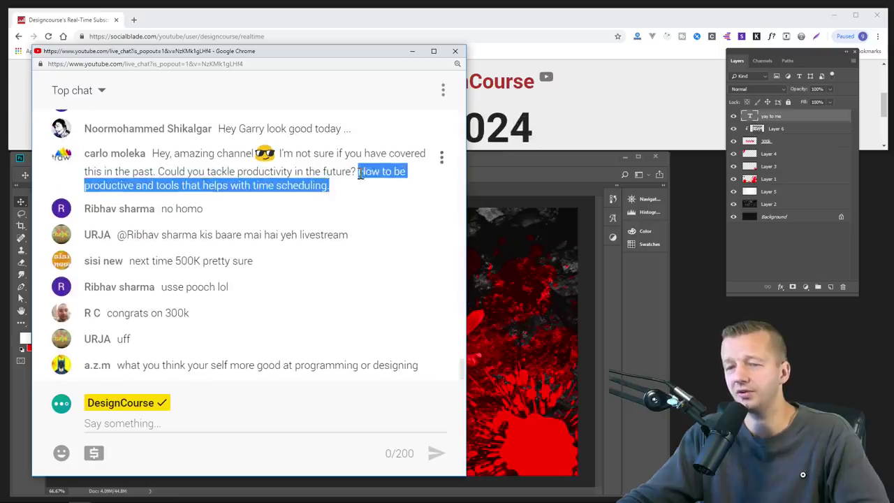
{"action": "left_click", "coordinate": [362, 153]}
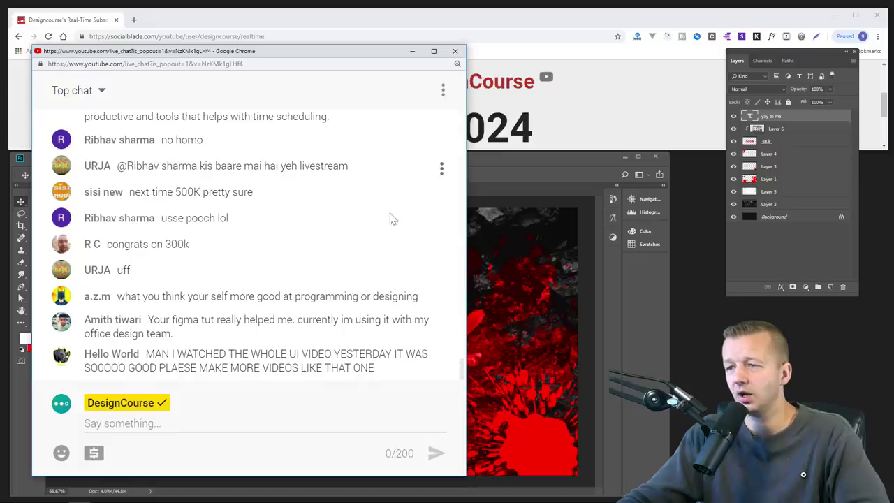
Highlight 'designing' in a question, then drag the chat window further left.
{"action": "double_click", "coordinate": [396, 295]}
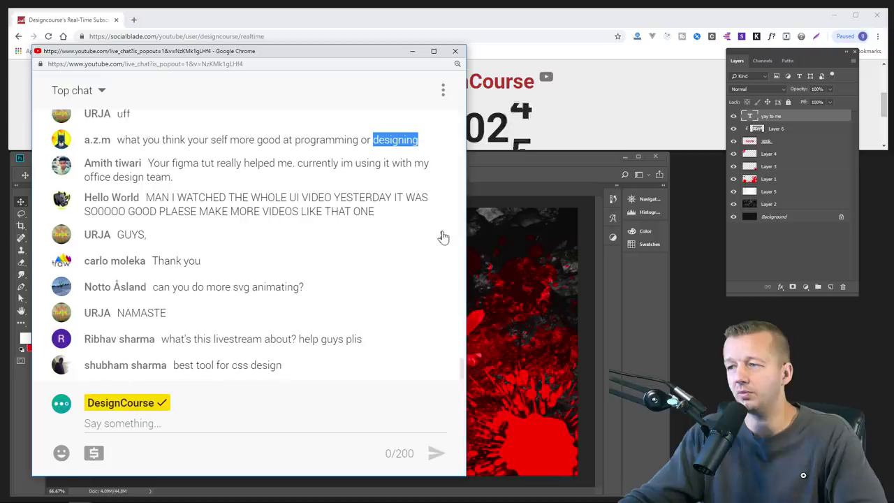
{"action": "left_click", "coordinate": [270, 287]}
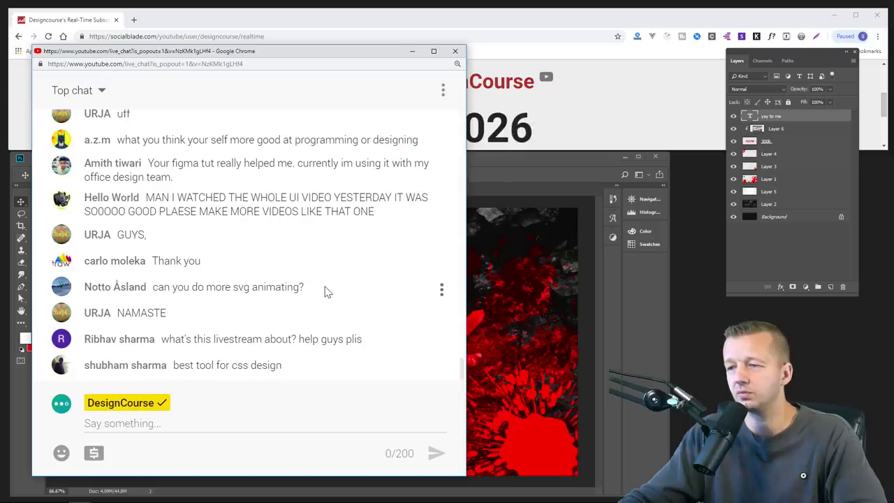
{"action": "left_click_drag", "start_coordinate": [257, 57], "coordinate": [178, 62]}
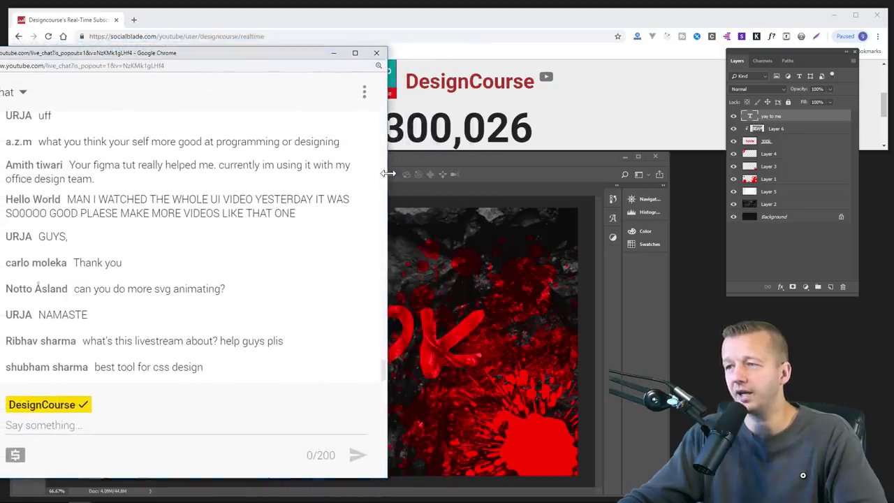
{"action": "left_click_drag", "start_coordinate": [389, 173], "coordinate": [315, 174]}
{"action": "left_click_drag", "start_coordinate": [202, 61], "coordinate": [250, 63]}
{"action": "left_click", "coordinate": [501, 166]}
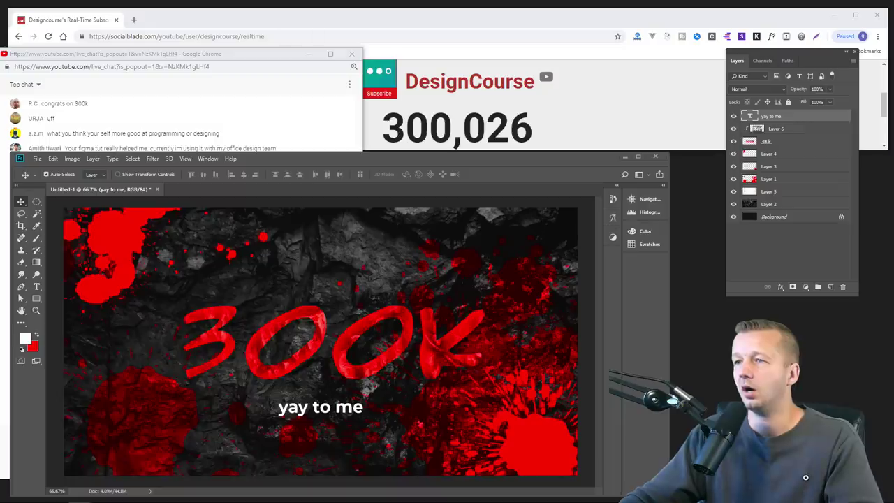
Nudge the chat window, select Social Blade's 300,025 count, then return to the chat.
{"action": "left_click_drag", "start_coordinate": [244, 57], "coordinate": [269, 53]}
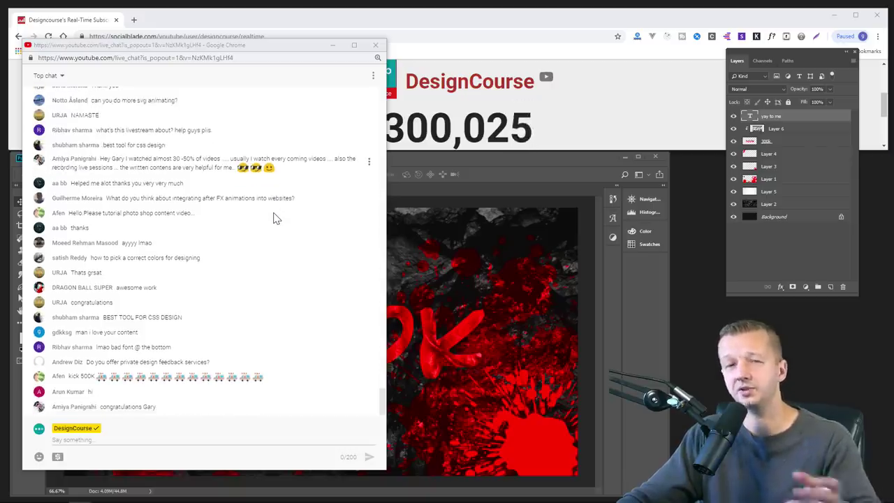
{"action": "left_click", "coordinate": [525, 116]}
{"action": "mouse_move", "coordinate": [526, 116]}
{"action": "left_mouse_down"}
{"action": "mouse_move", "coordinate": [394, 126]}
{"action": "mouse_move", "coordinate": [531, 117]}
{"action": "left_mouse_up"}
{"action": "left_click", "coordinate": [388, 124]}
{"action": "left_click", "coordinate": [532, 118]}
{"action": "left_click", "coordinate": [240, 309]}
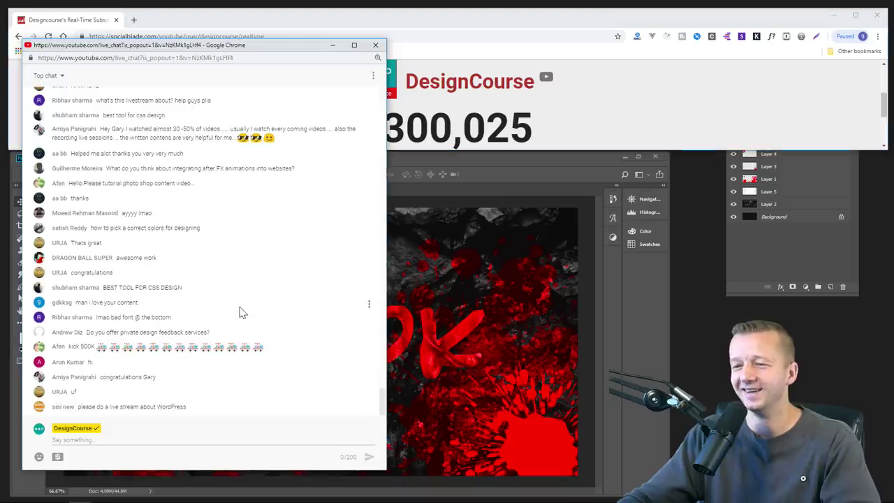